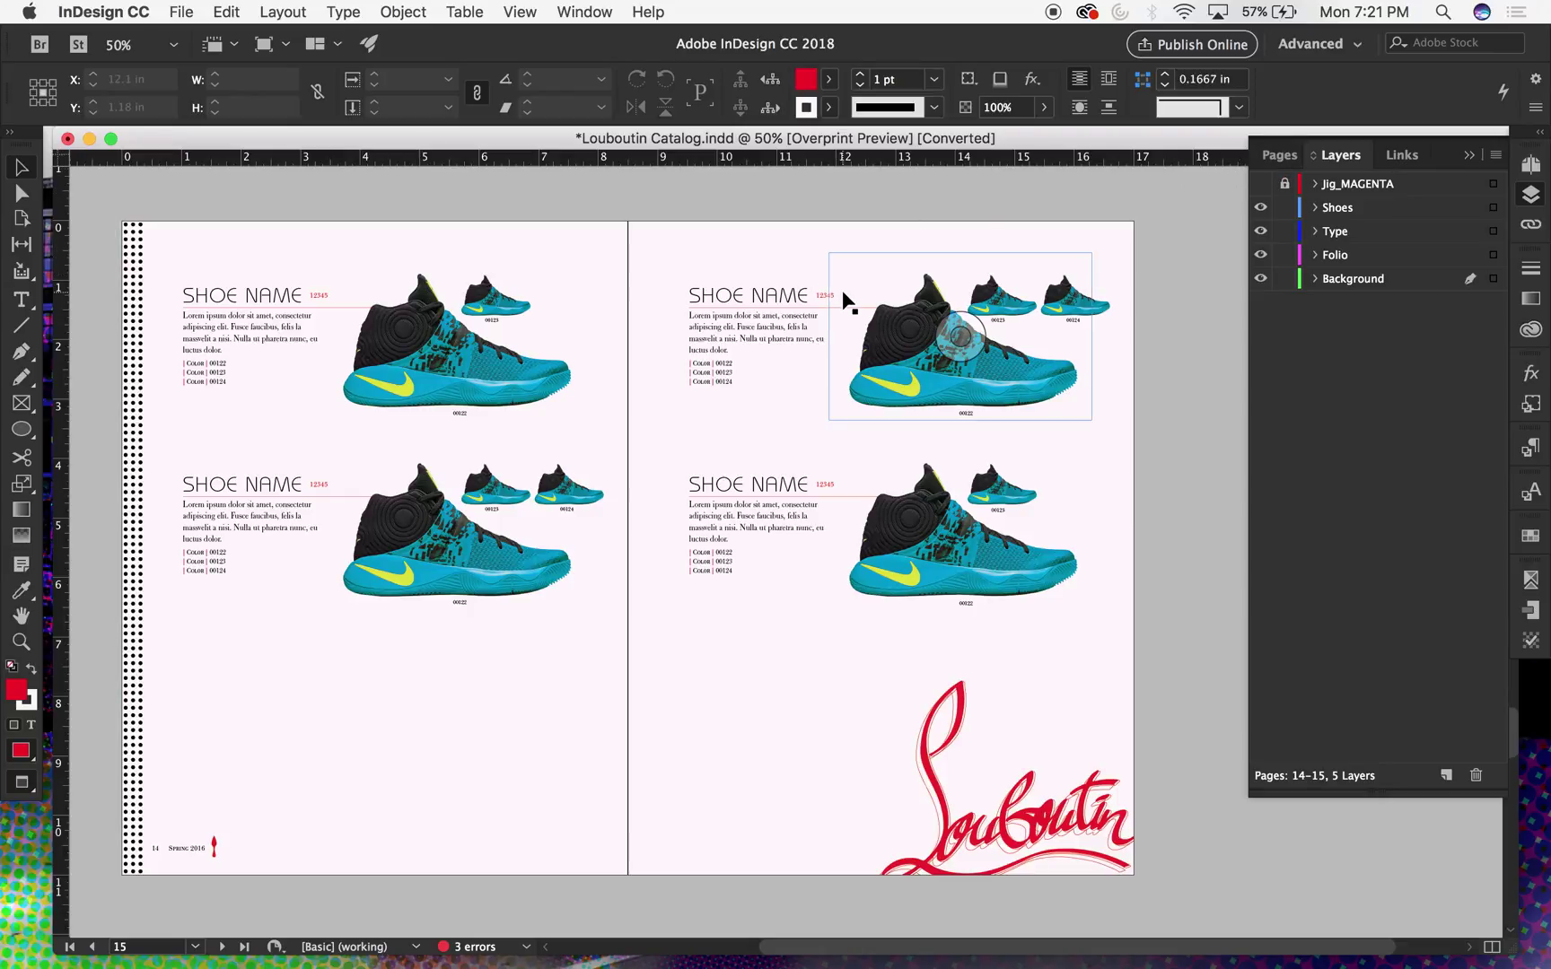
- Examine the shoe images on the page 14-15 spread at 100% and the available display performance options
{"action": "key", "text": "super+equal"}
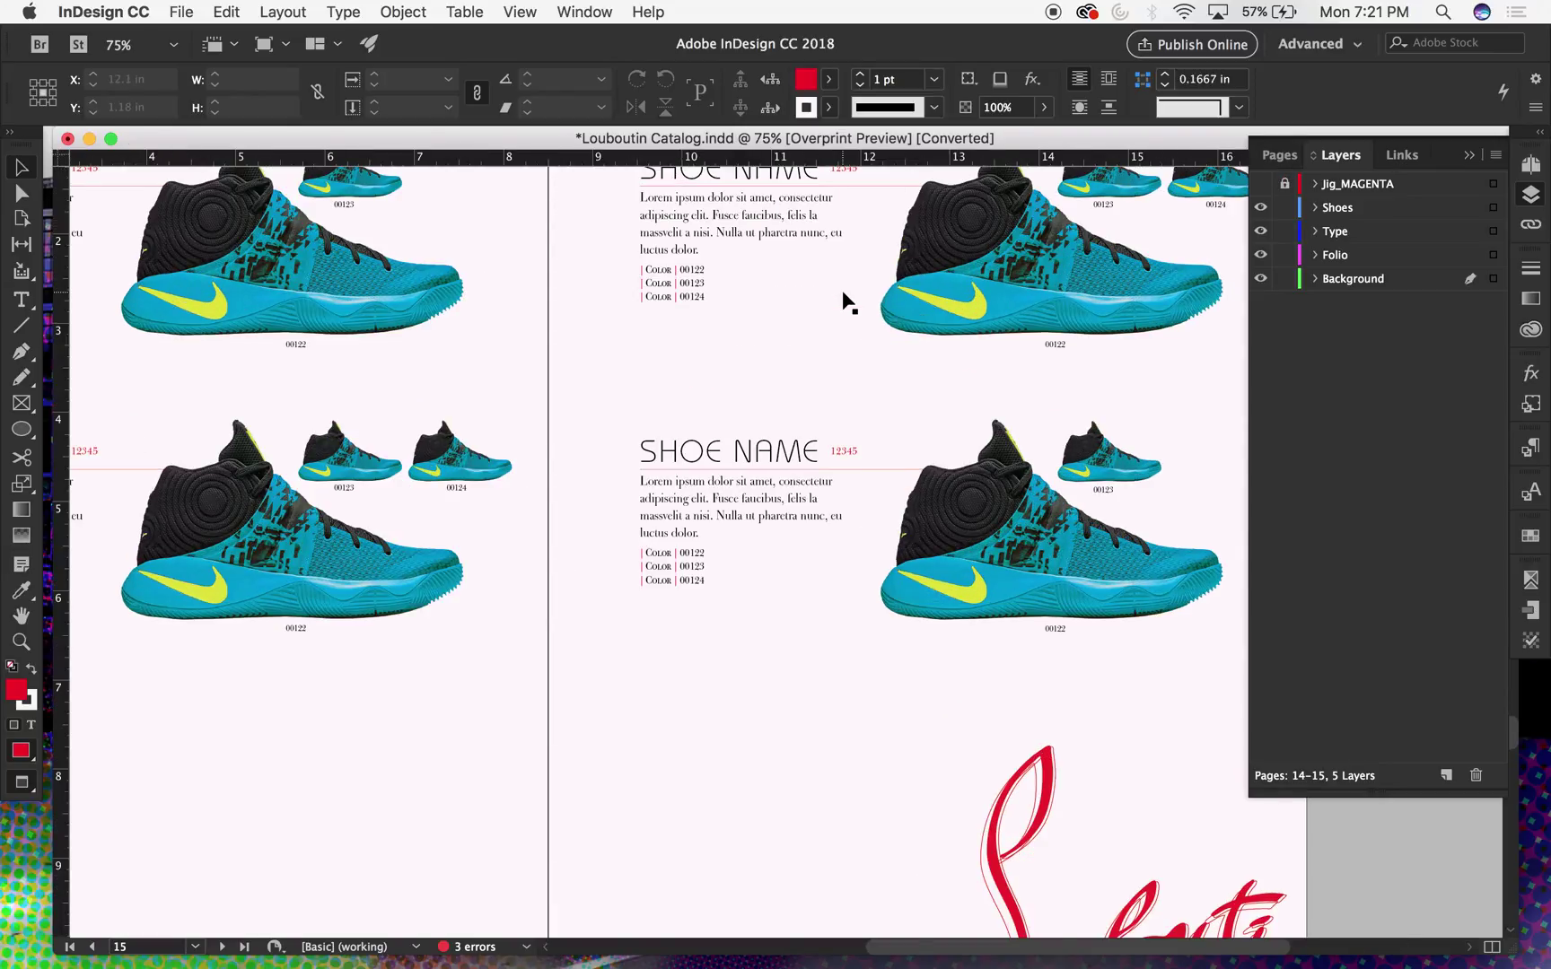
{"action": "key", "text": "super+equal"}
{"action": "scroll", "coordinate": [1030, 294], "scroll_direction": "up", "scroll_amount": 3}
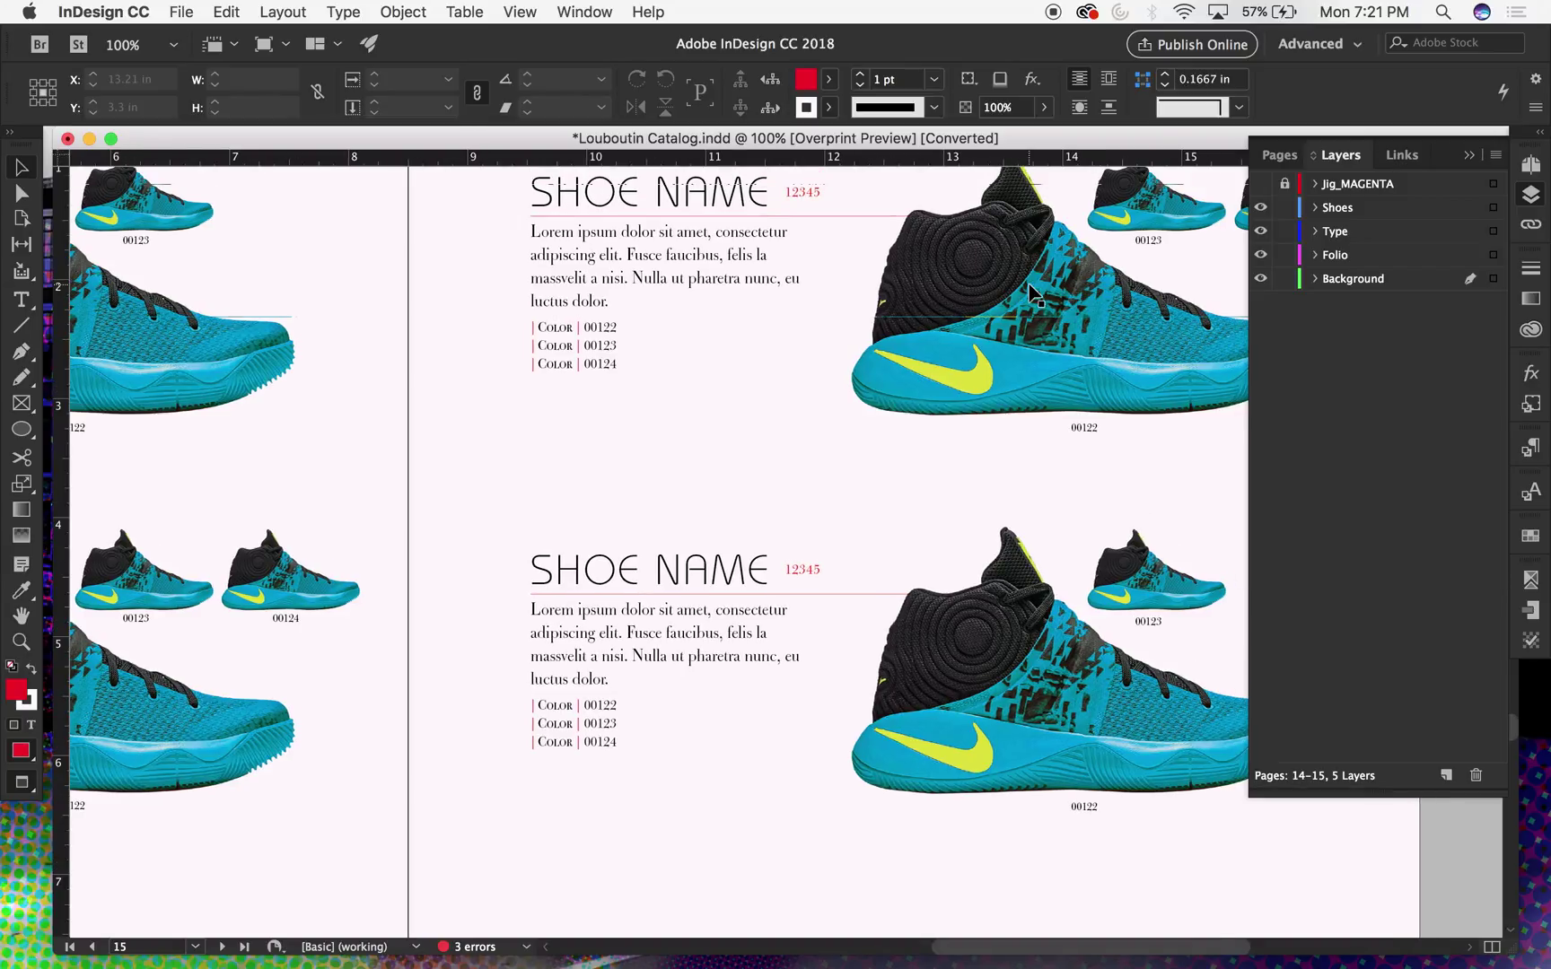
{"action": "scroll", "coordinate": [1030, 294], "scroll_direction": "up", "scroll_amount": 2}
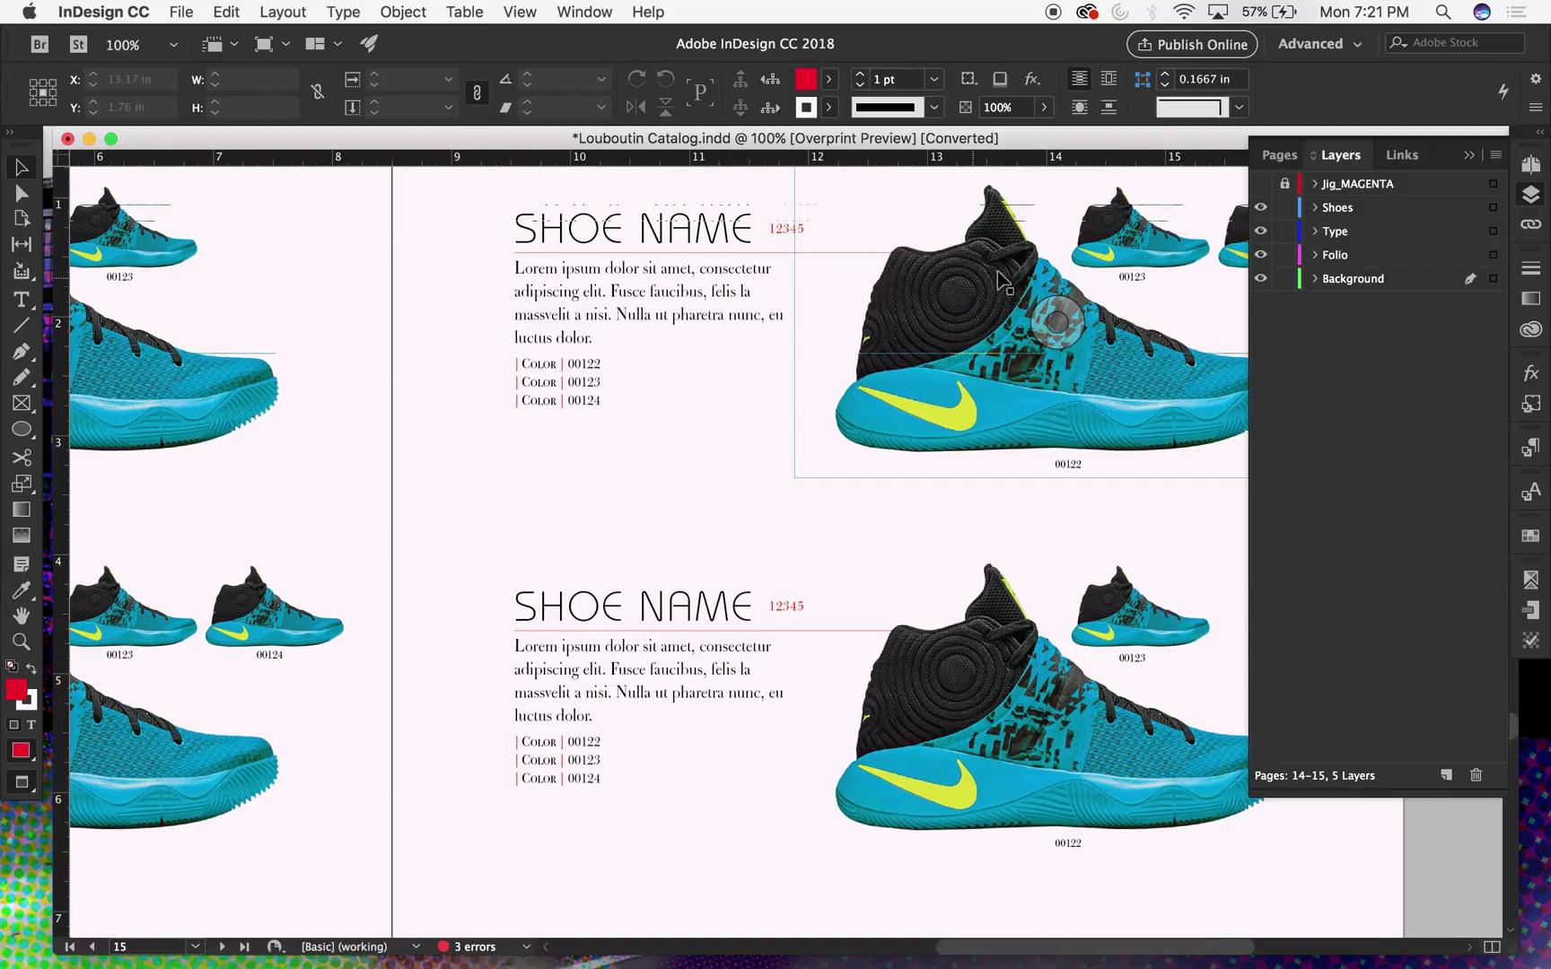
{"action": "left_click", "coordinate": [528, 11]}
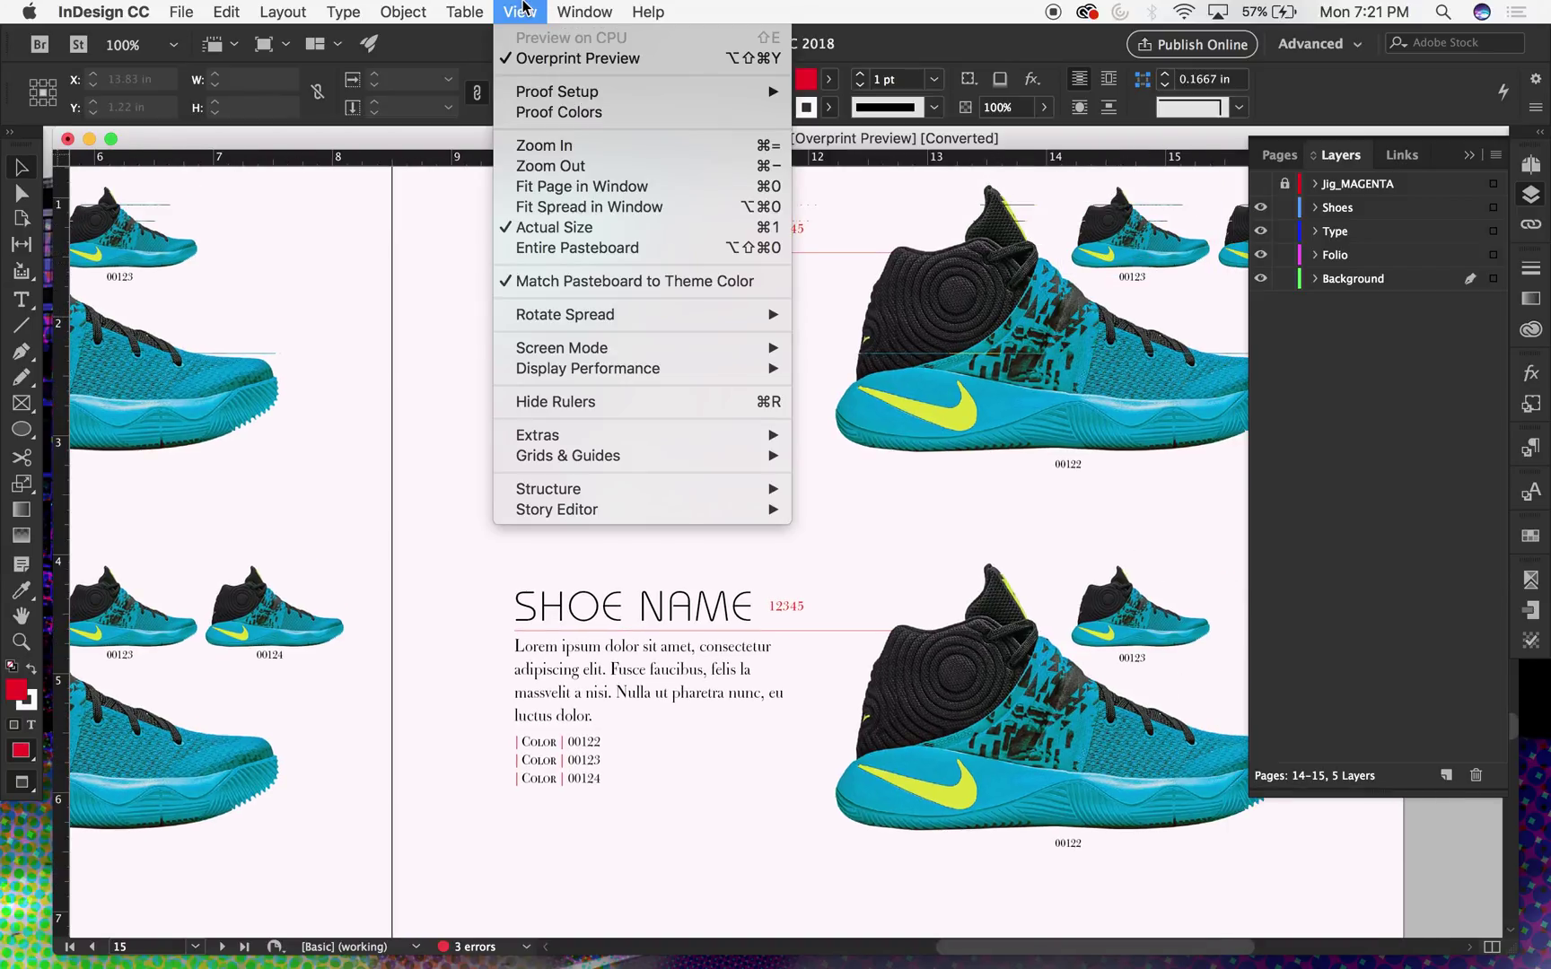
{"action": "mouse_move", "coordinate": [625, 375]}
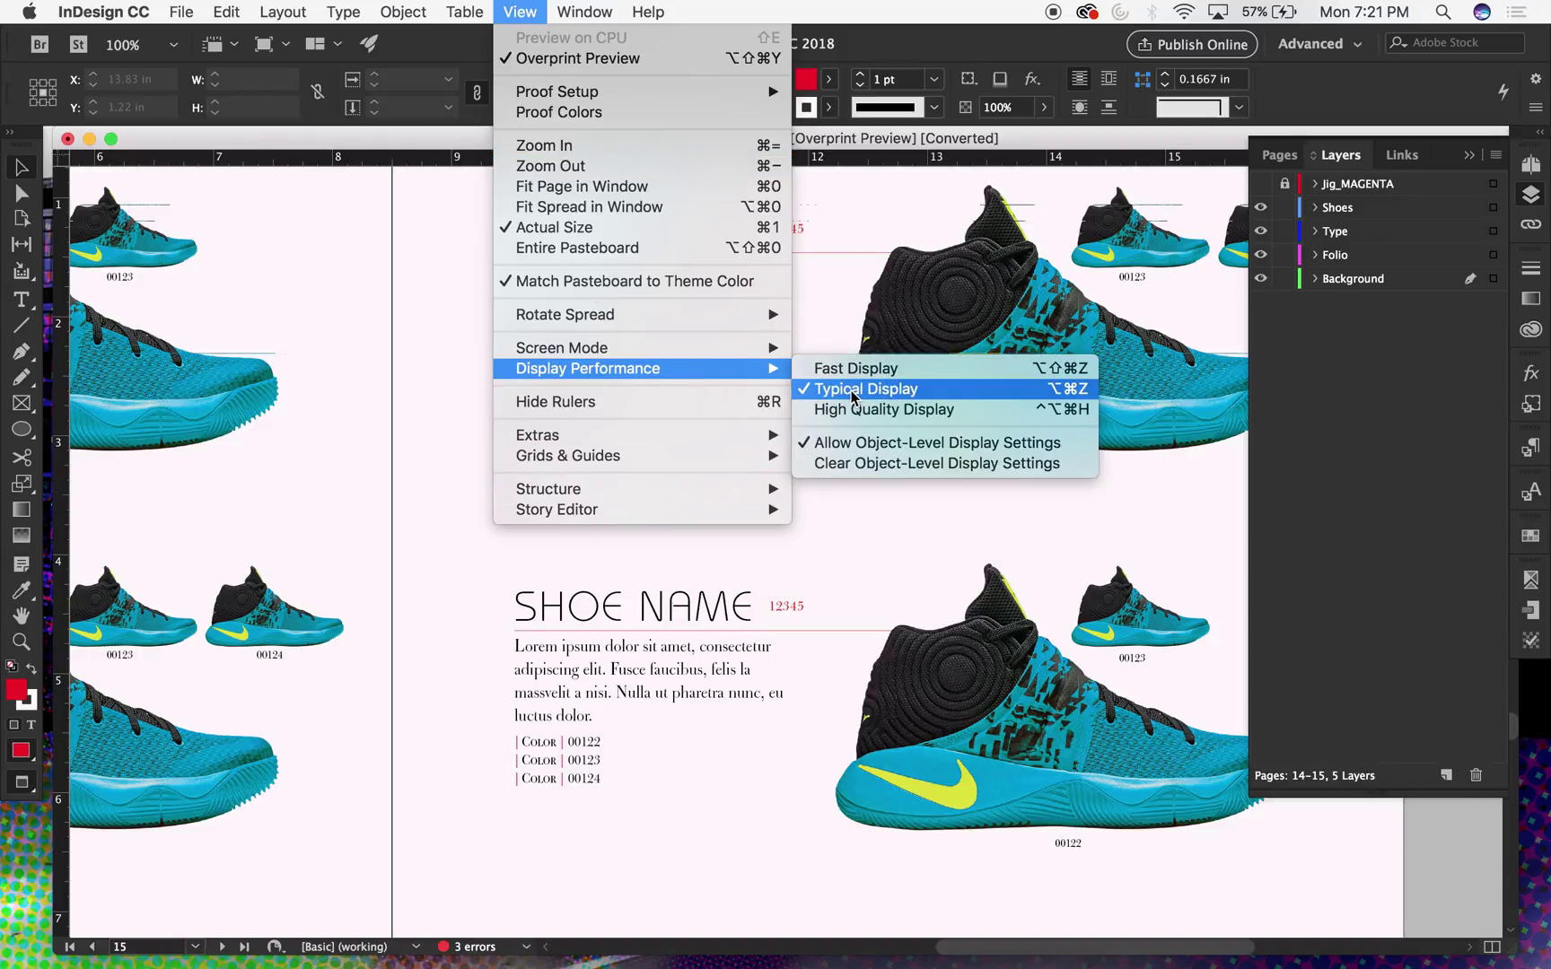
{"action": "left_click", "coordinate": [454, 341]}
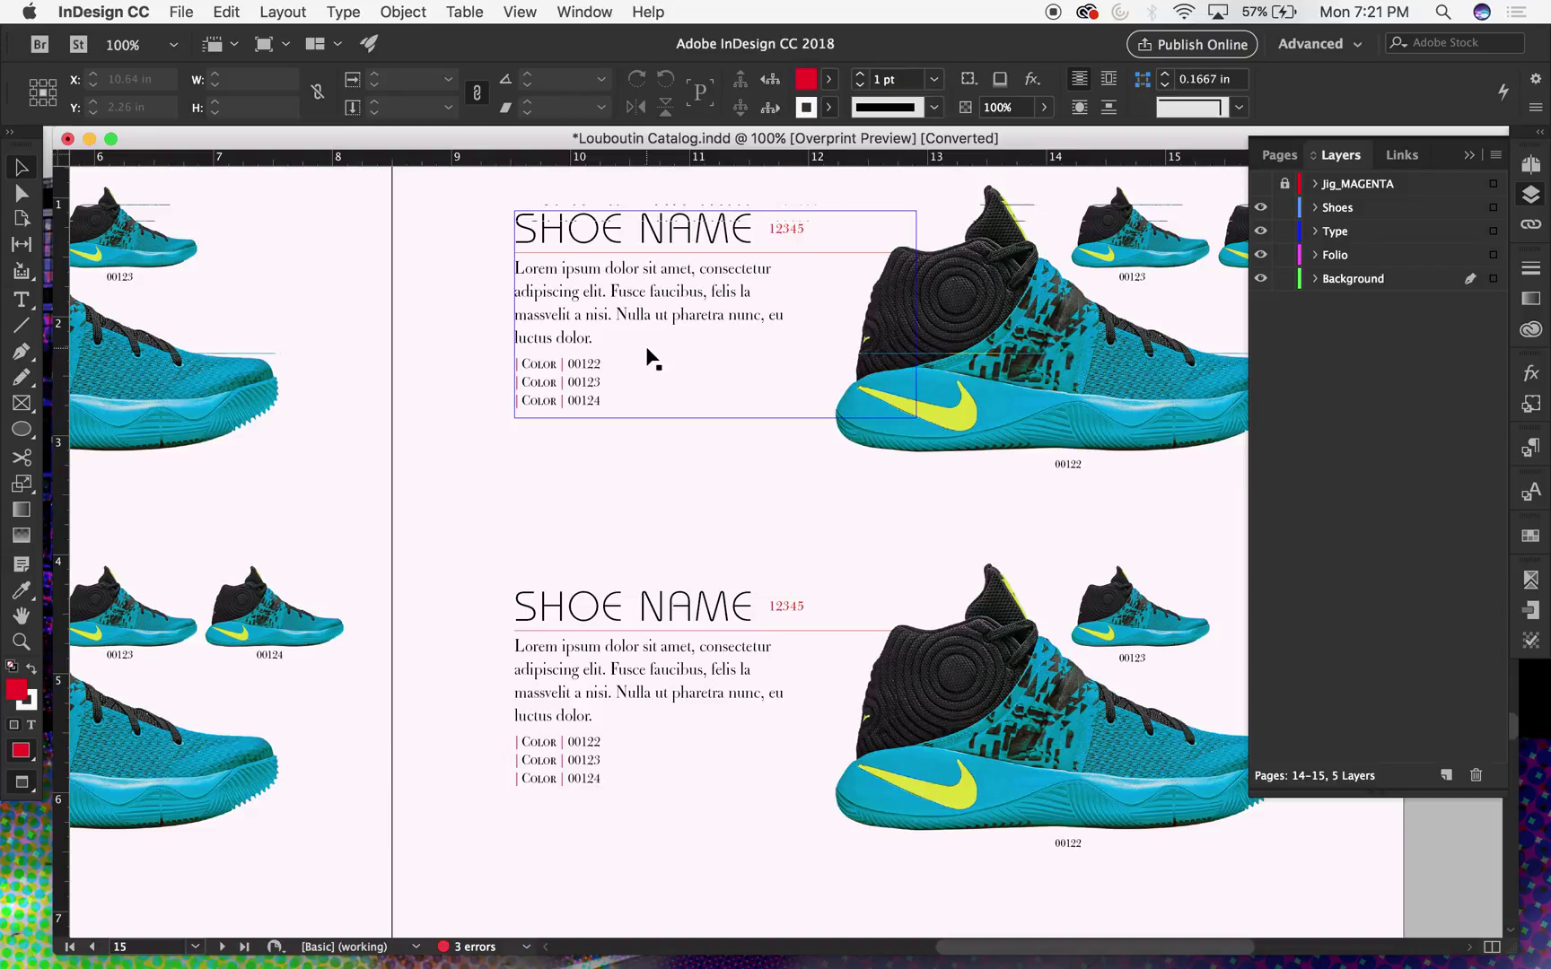
{"action": "key", "text": "super+minus"}
{"action": "key", "text": "super+minus"}
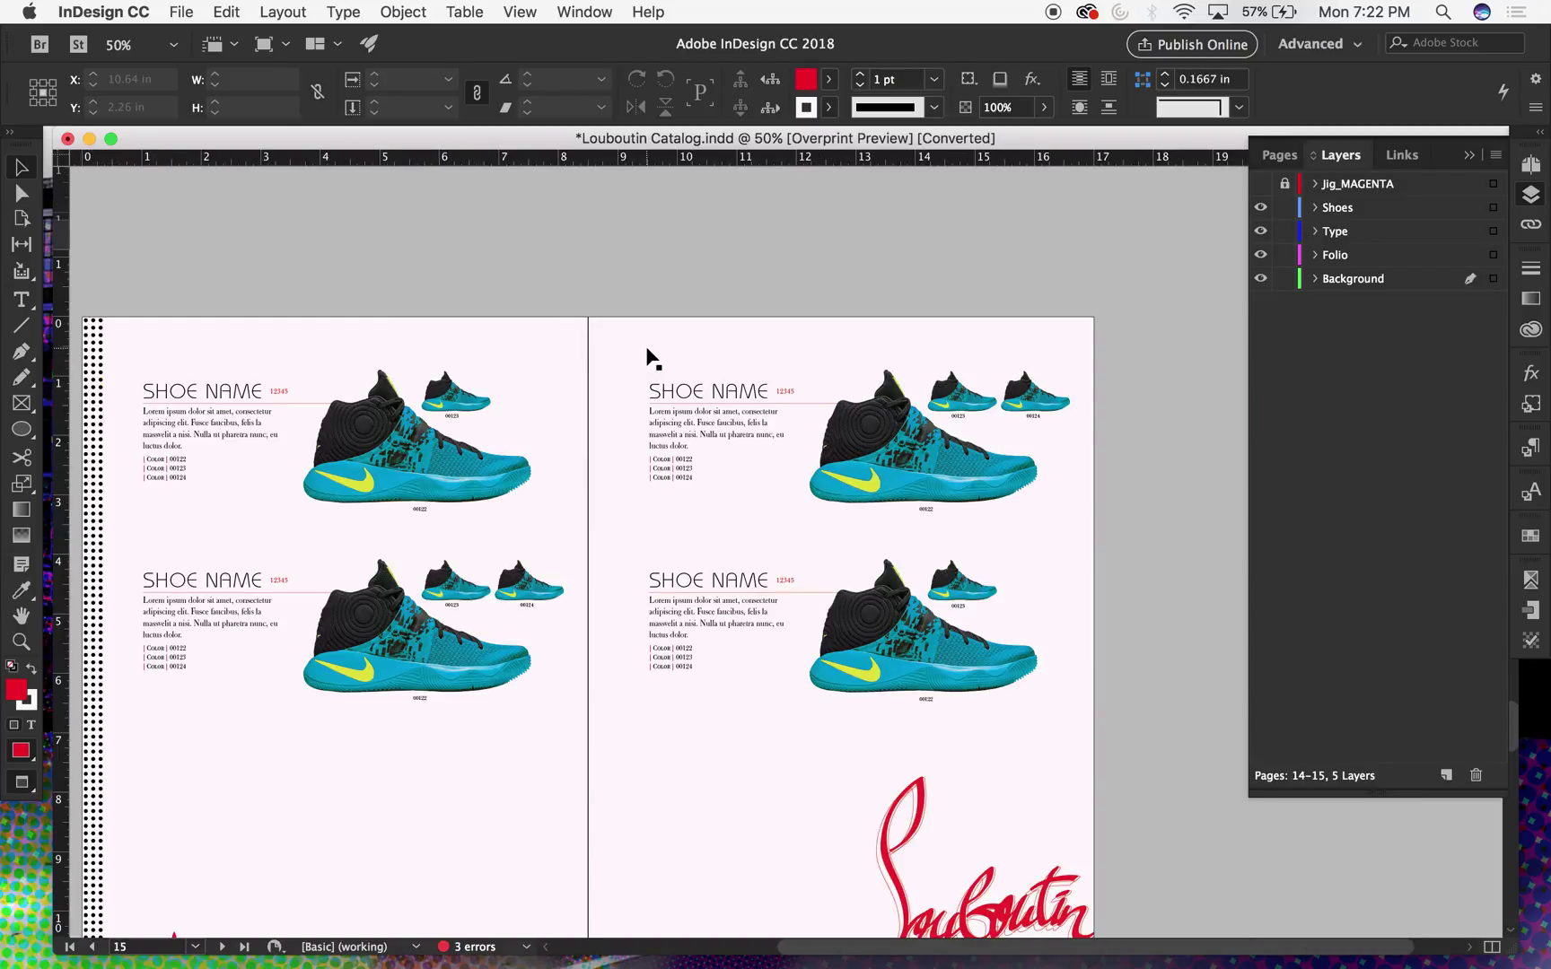
{"action": "scroll", "coordinate": [696, 384], "scroll_direction": "down", "scroll_amount": 1}
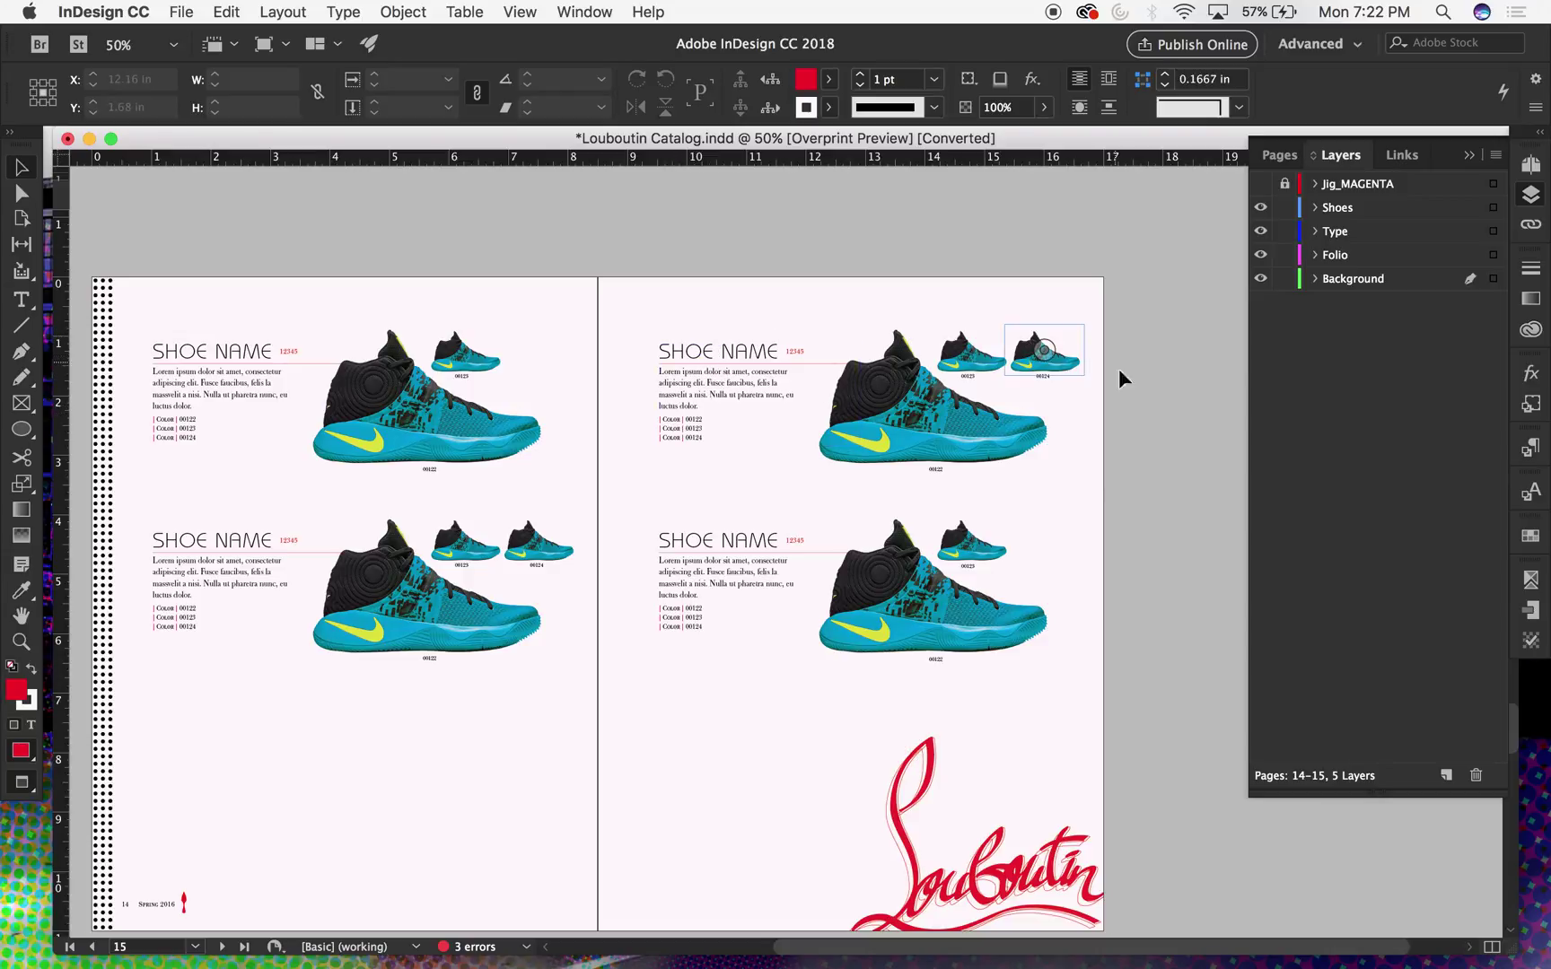
- Check the link information of the large shoe image in the upper product entry on page 15
{"action": "left_click", "coordinate": [930, 381]}
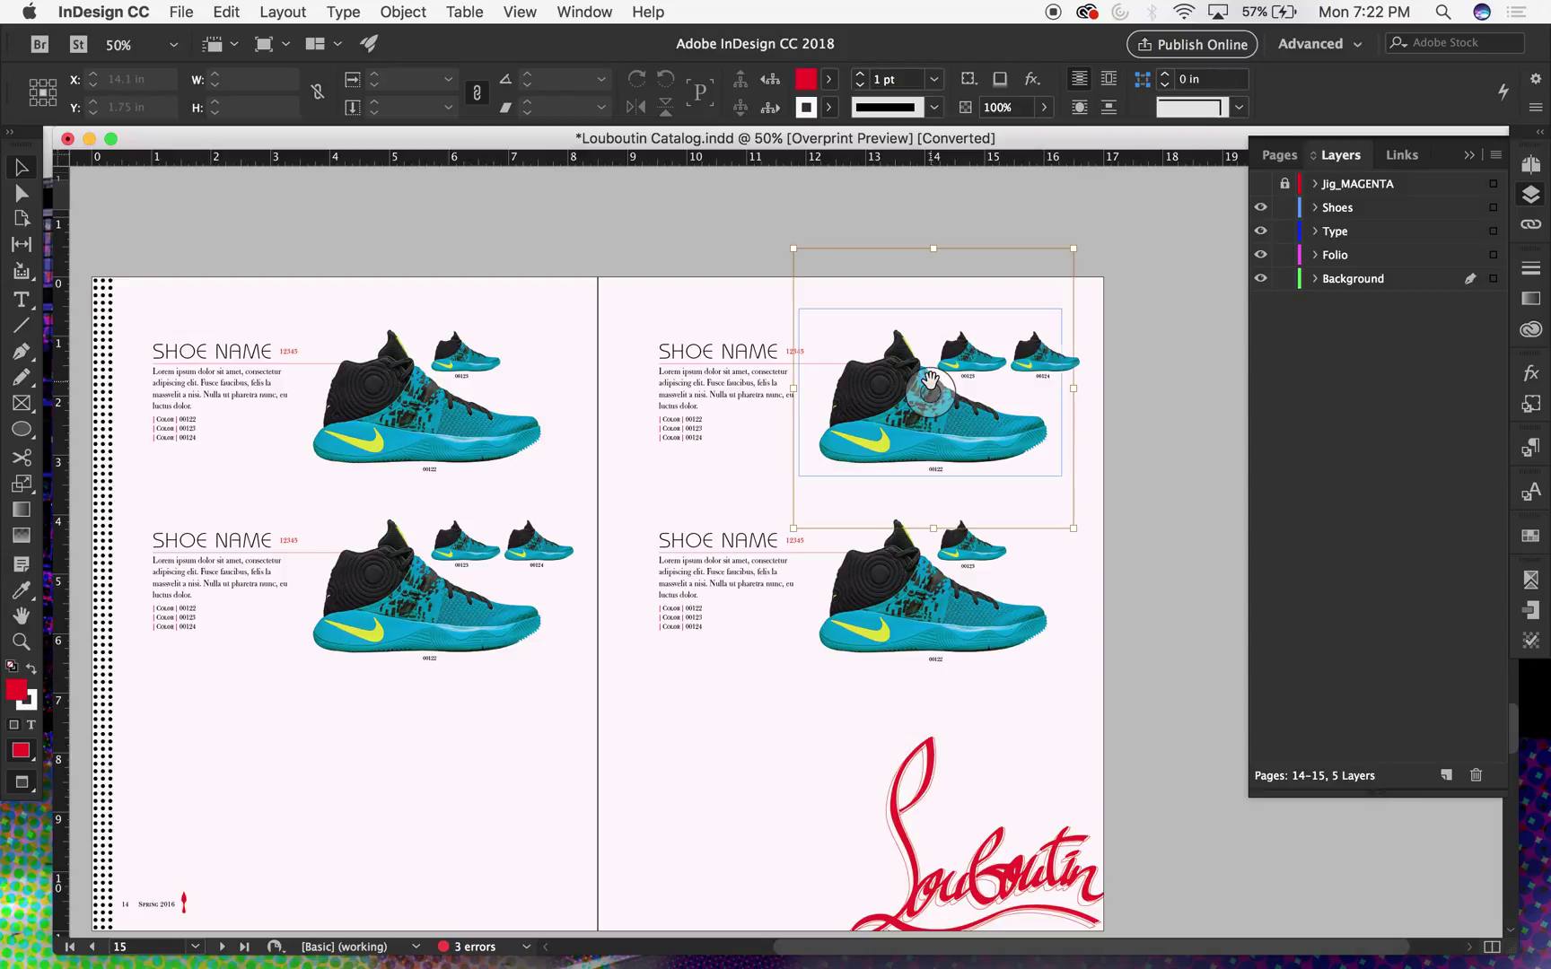
{"action": "left_click", "coordinate": [1397, 158]}
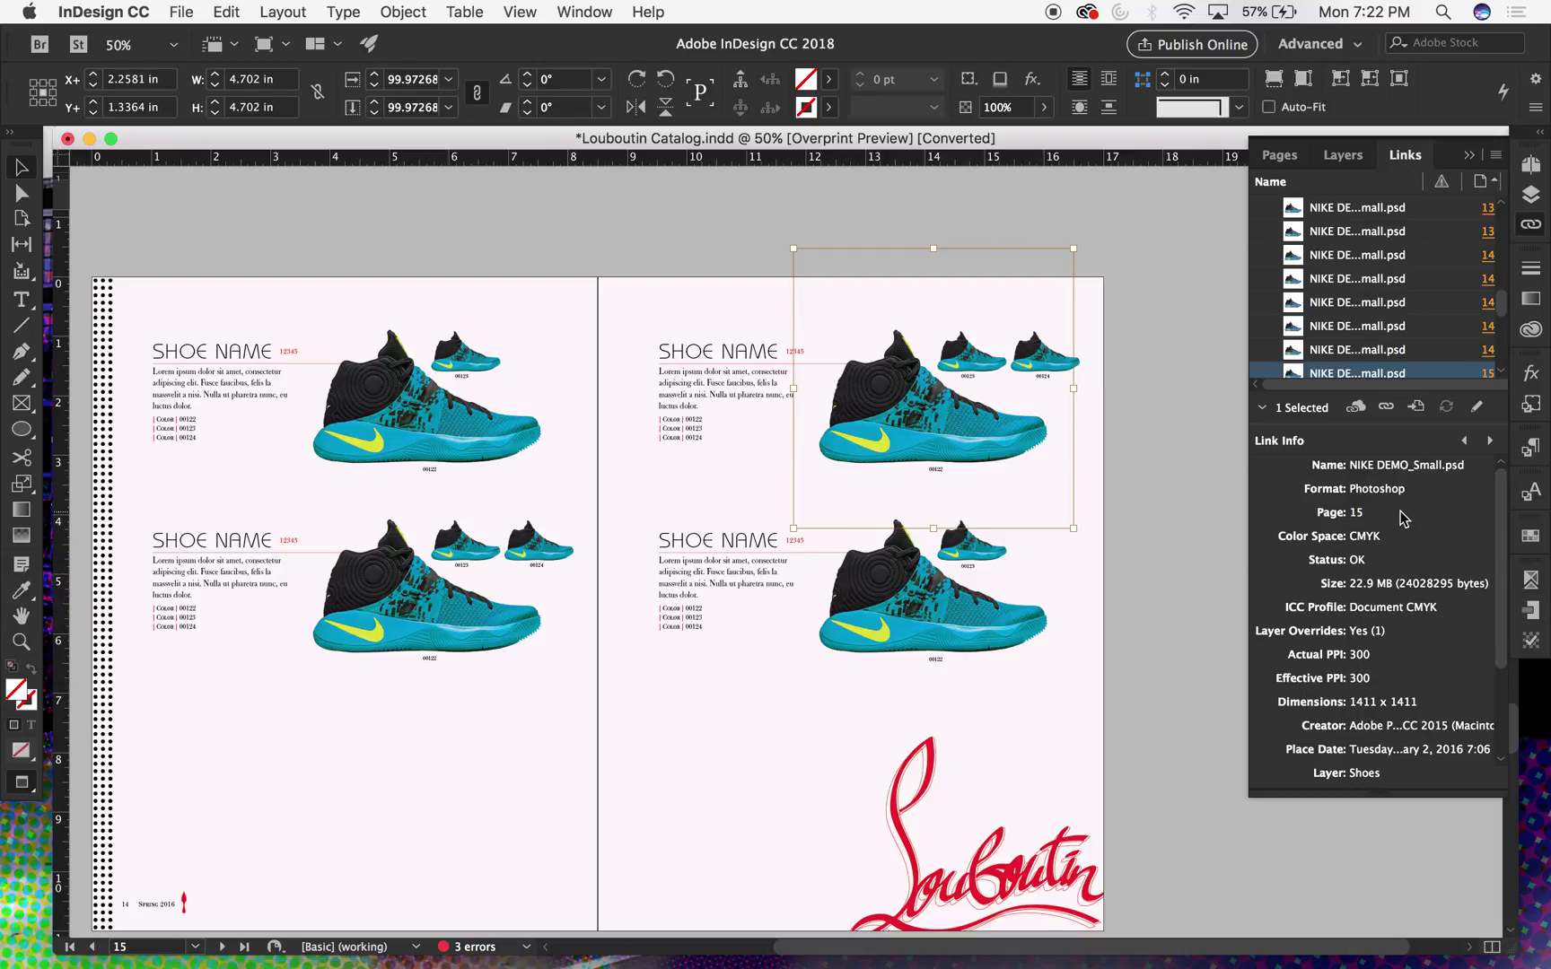
{"action": "left_click", "coordinate": [1150, 501]}
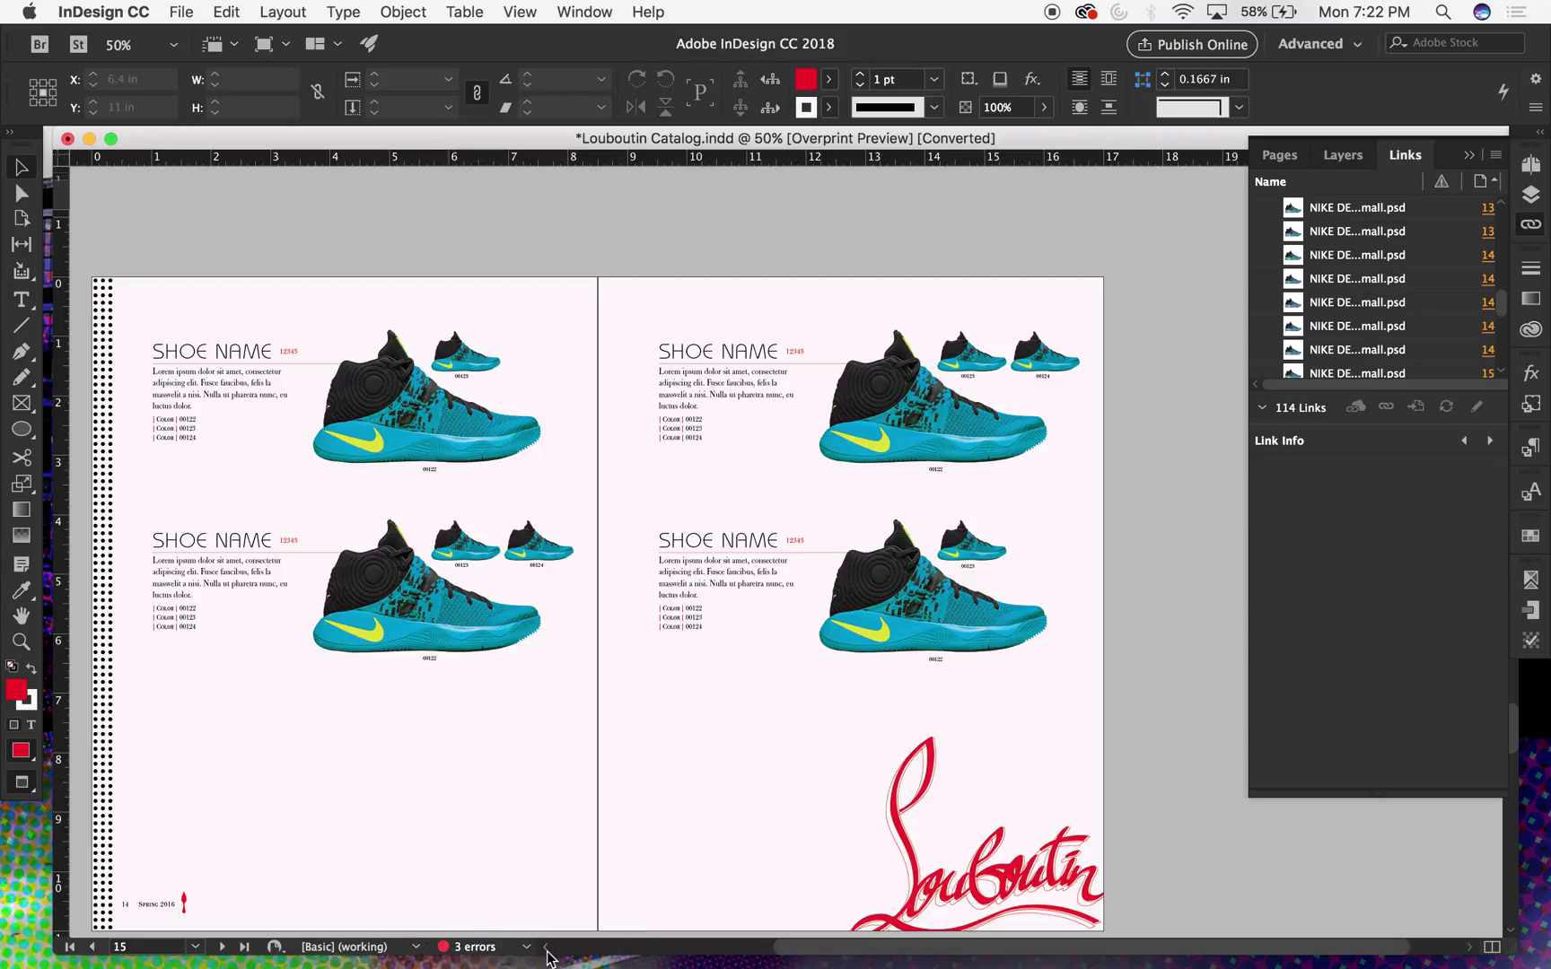
{"action": "left_click_drag", "start_coordinate": [1130, 584], "coordinate": [1176, 548]}
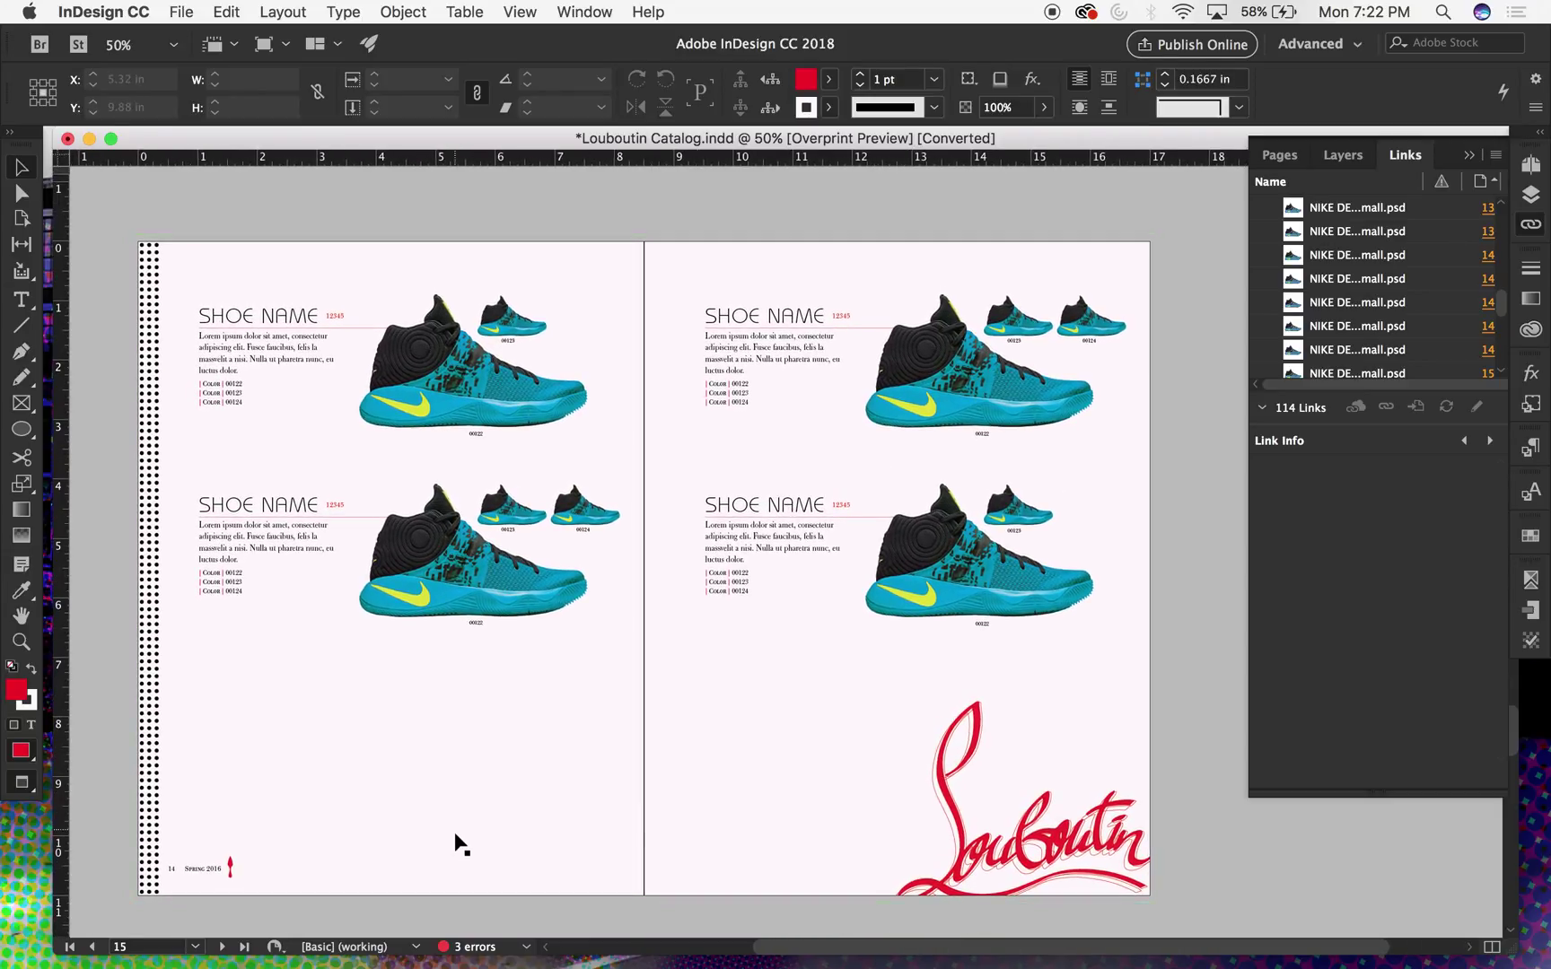
- Bring up the Preflight error list and expand its overset text errors to individual text frames
{"action": "left_click", "coordinate": [528, 946]}
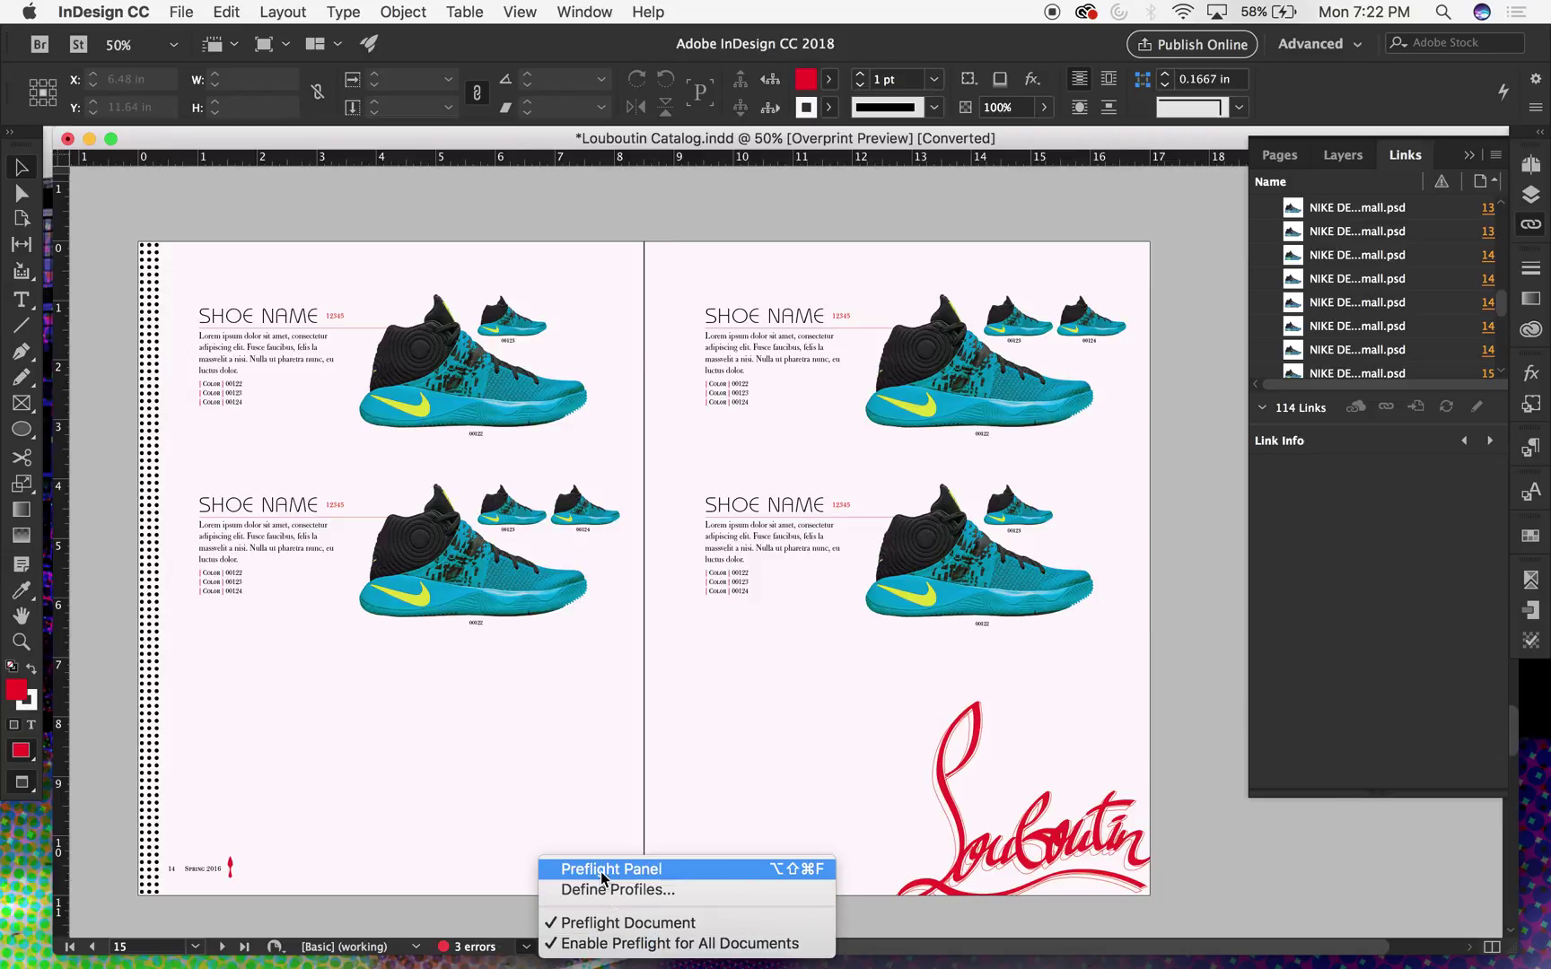
{"action": "left_click", "coordinate": [571, 868]}
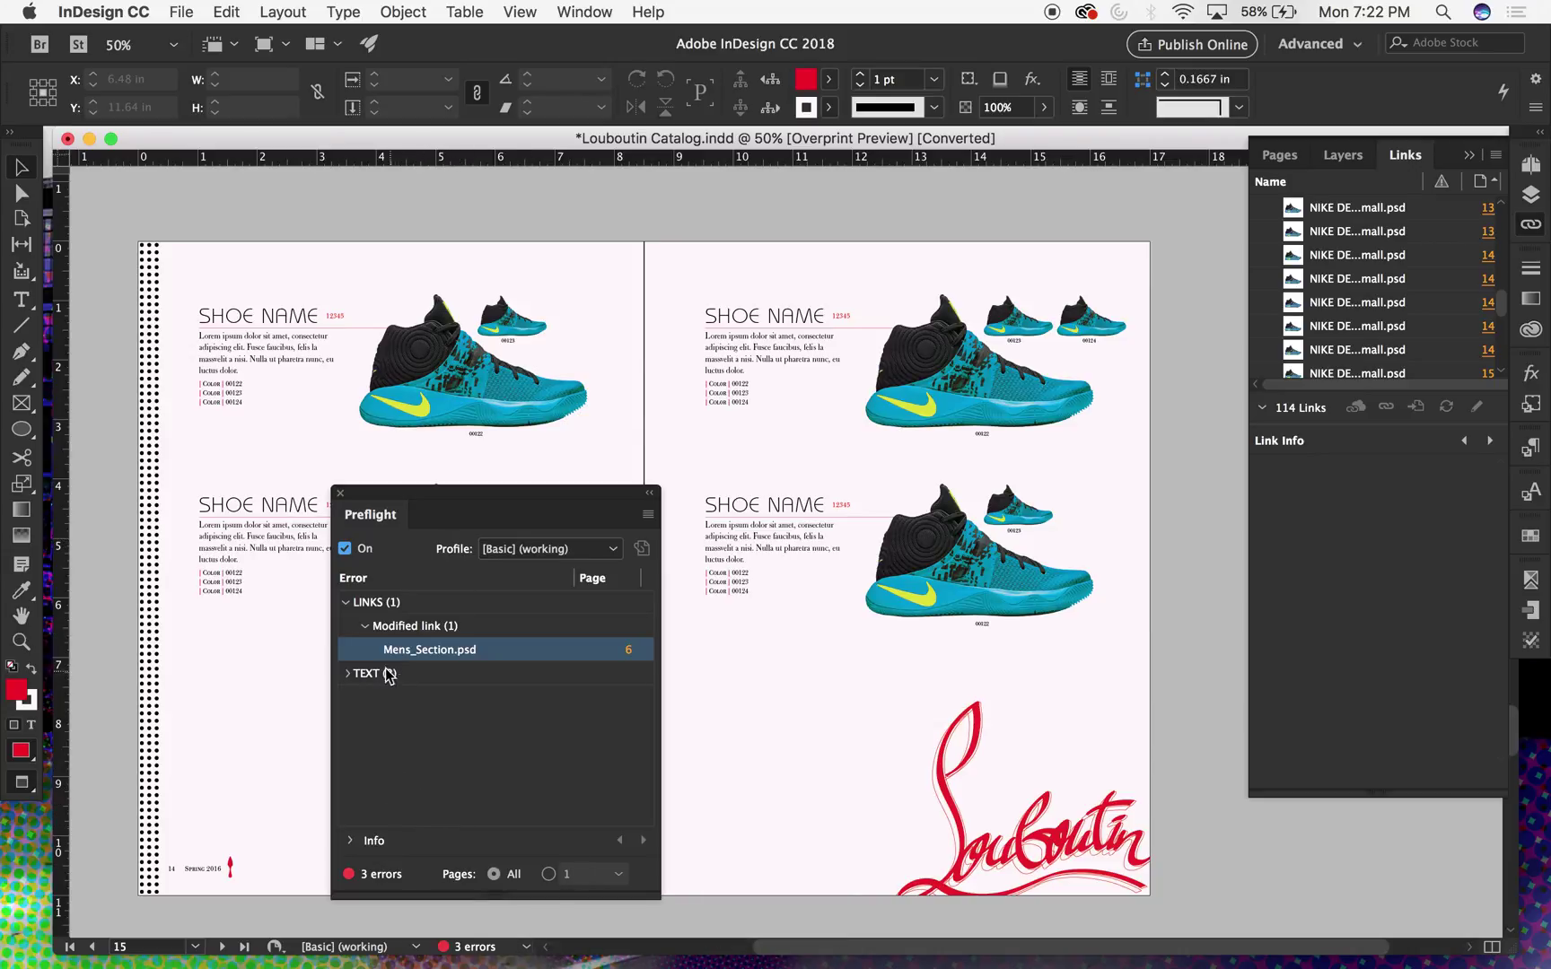
{"action": "left_click", "coordinate": [348, 673]}
{"action": "left_click", "coordinate": [365, 697]}
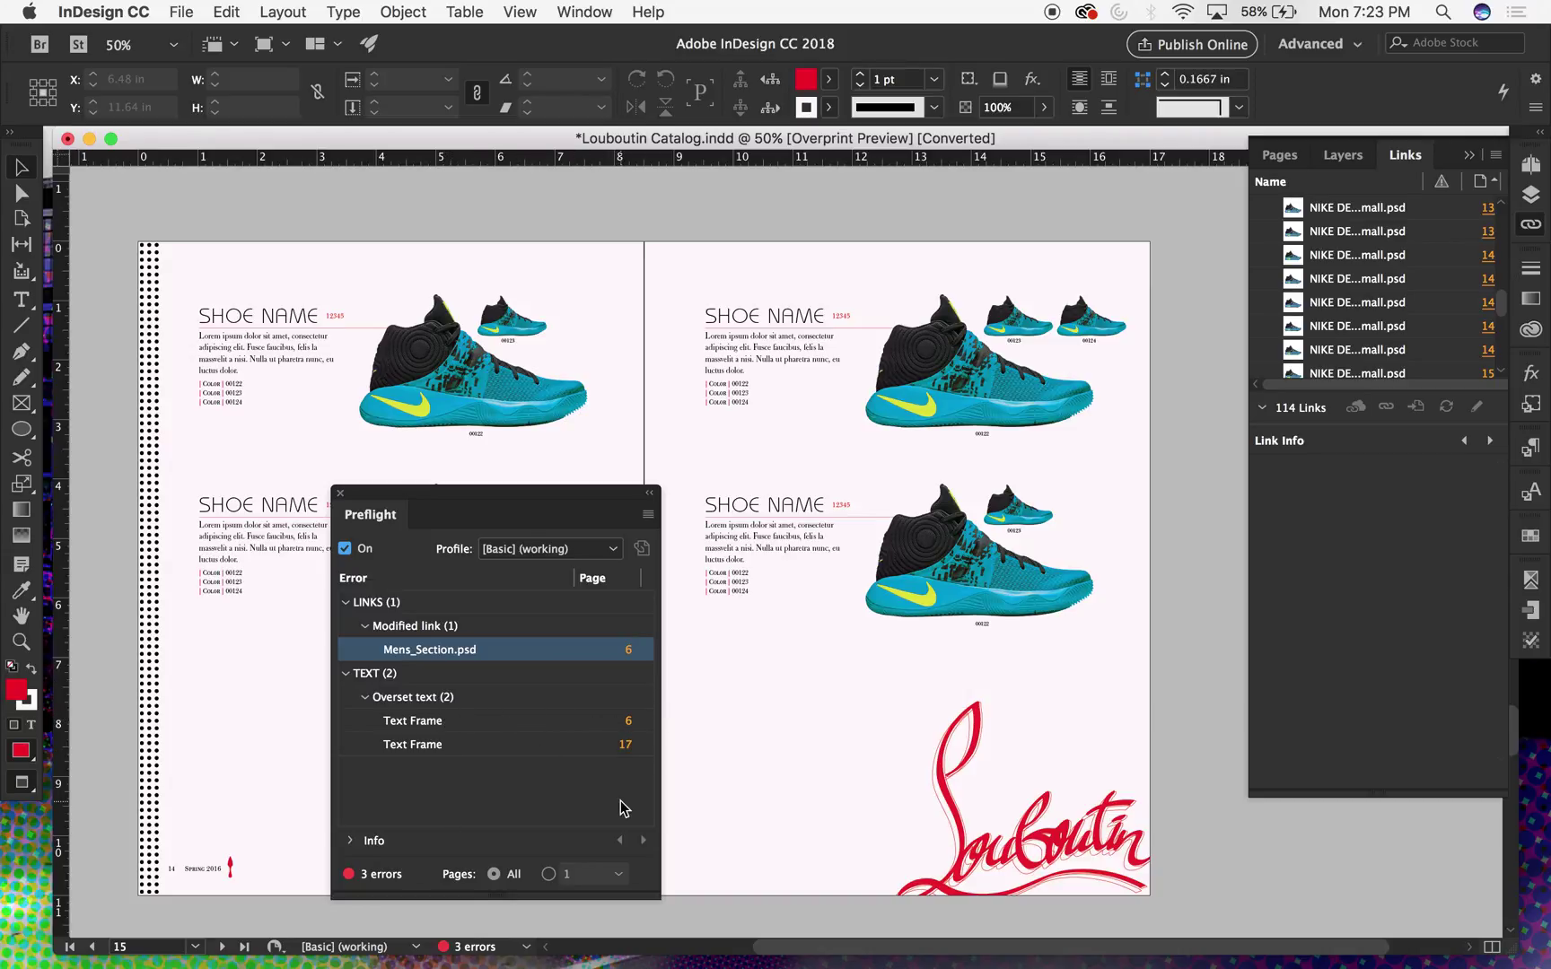
- Go to the overset text frame on page 6 and extend it downward to about 1.67 in high so all color lines fit
{"action": "left_click", "coordinate": [629, 723]}
{"action": "left_click_drag", "start_coordinate": [584, 500], "coordinate": [388, 419]}
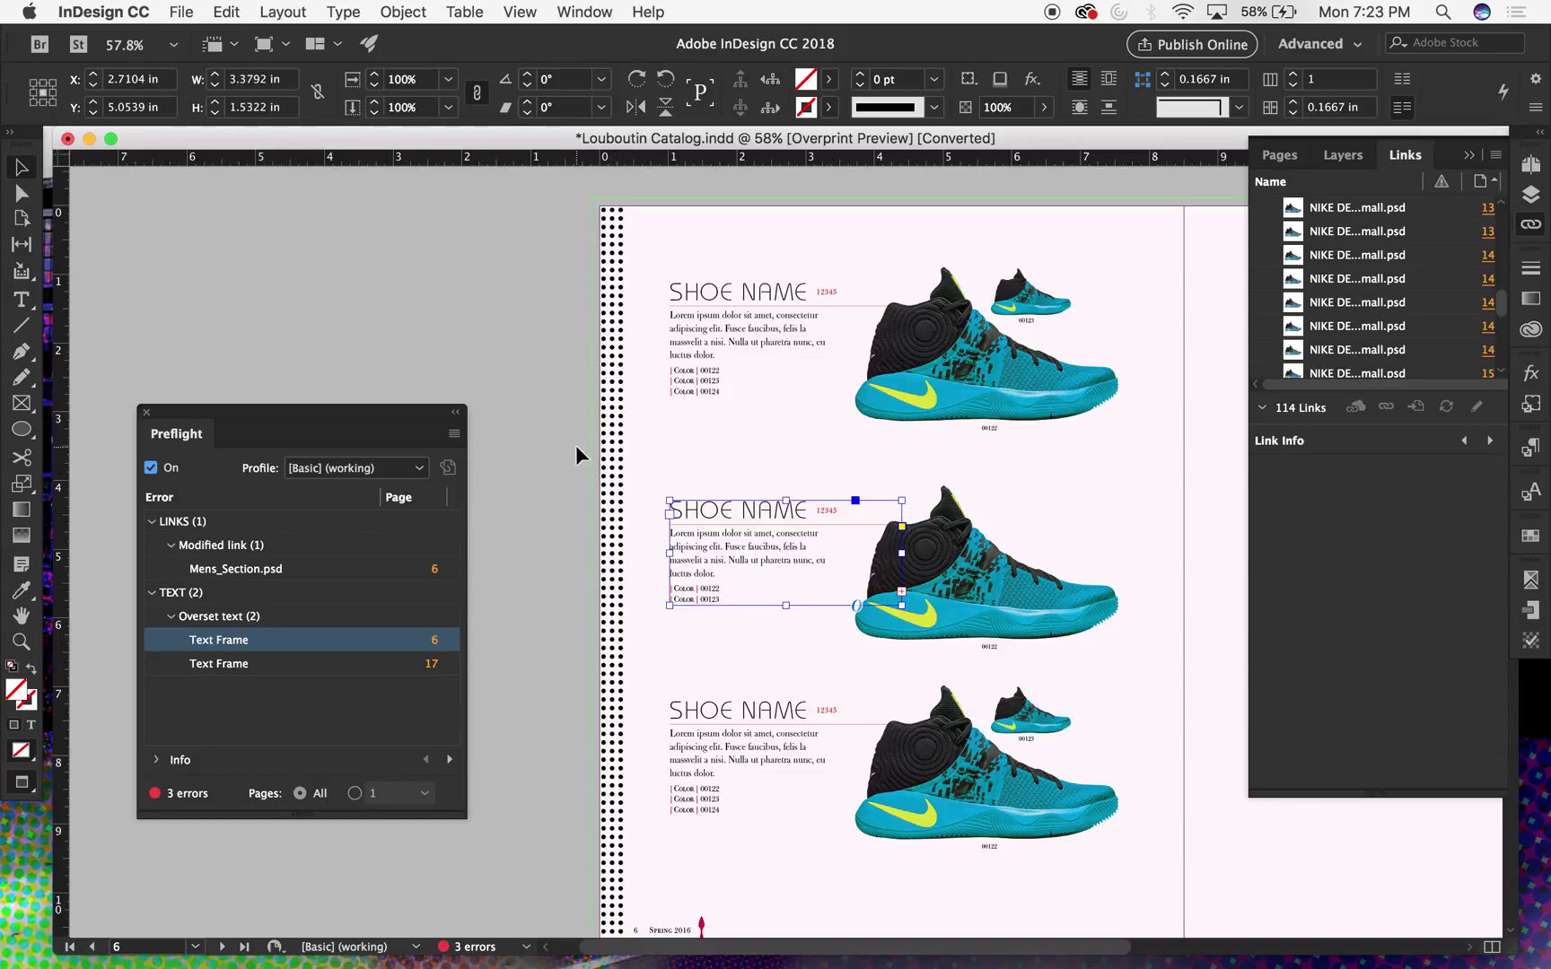
{"action": "left_click", "coordinate": [1279, 155]}
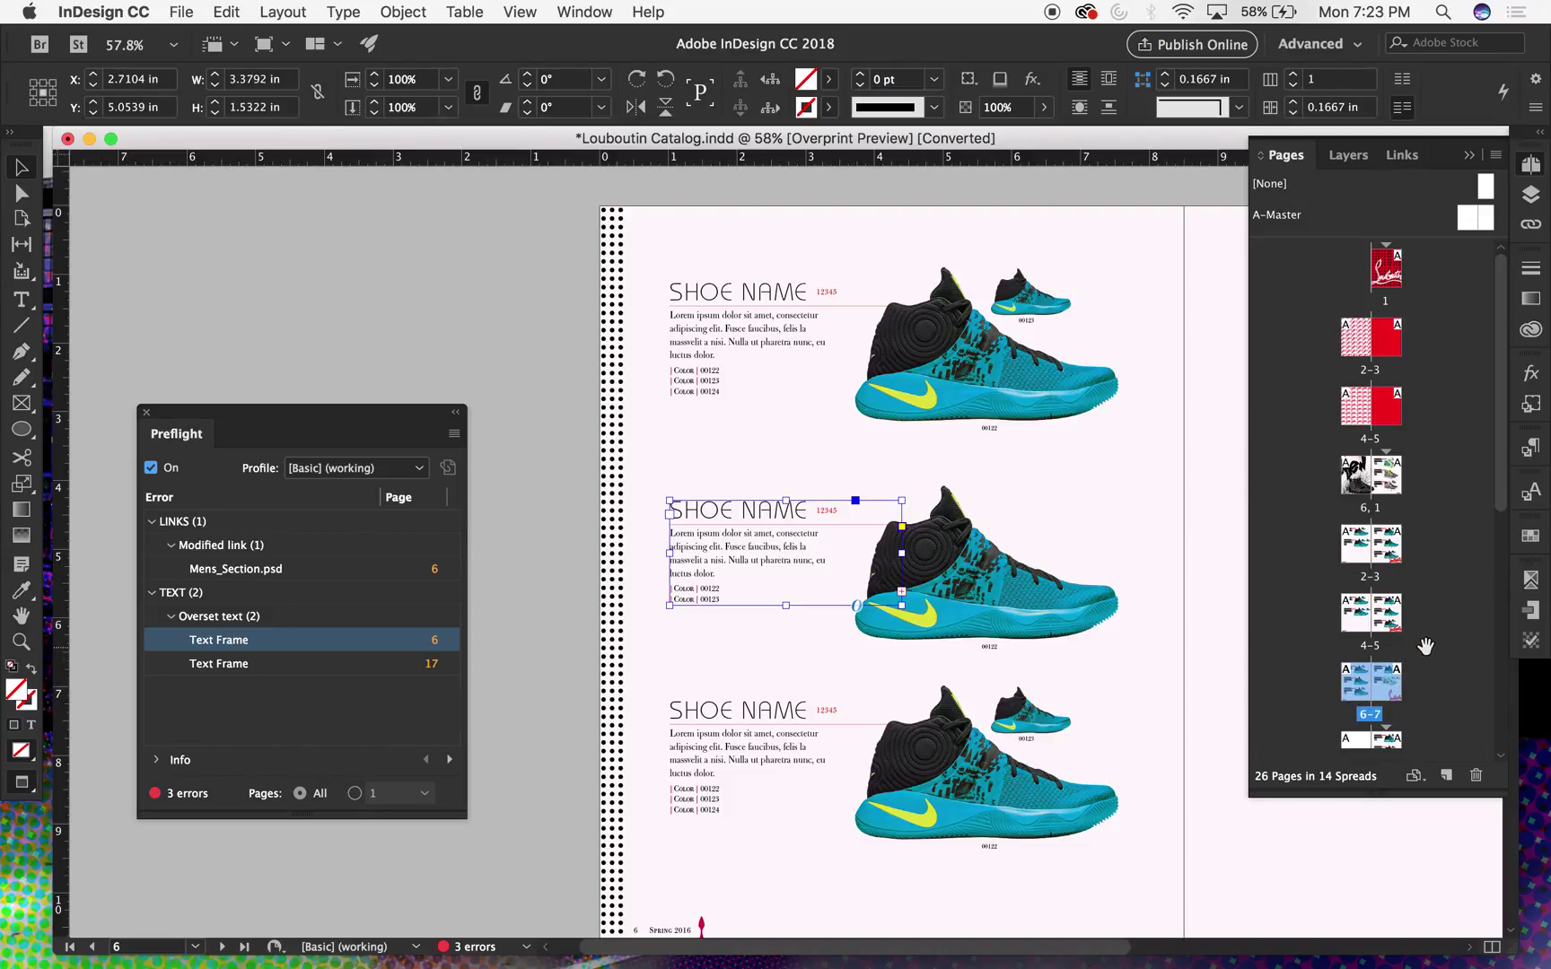
{"action": "left_click", "coordinate": [546, 489]}
{"action": "key", "text": "w"}
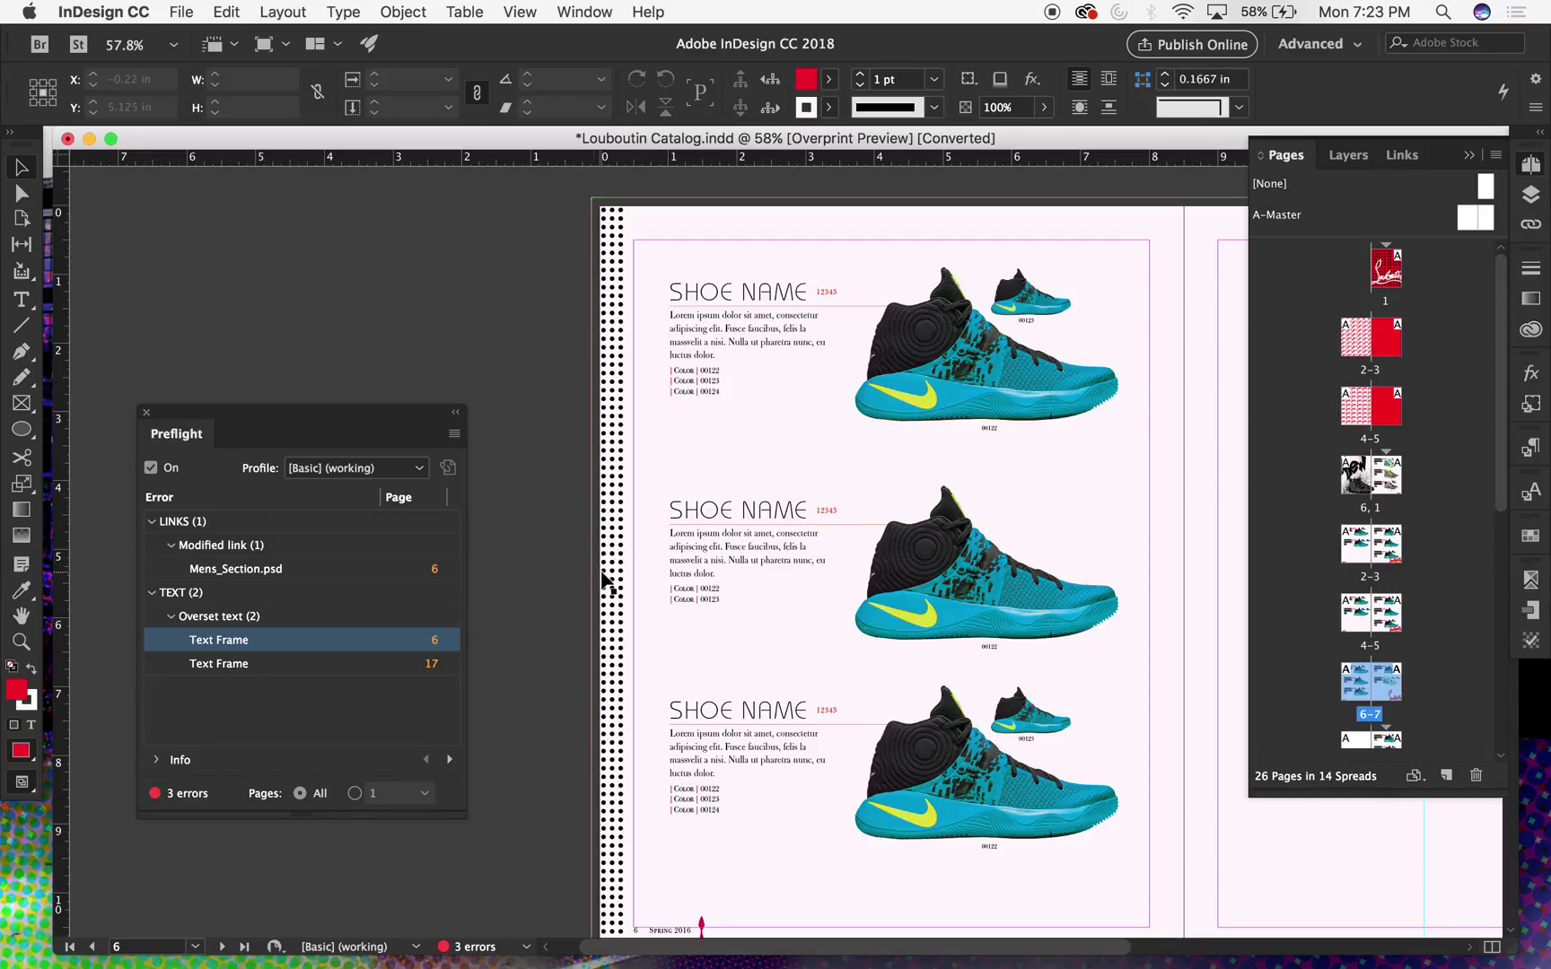
{"action": "key", "text": "super+1"}
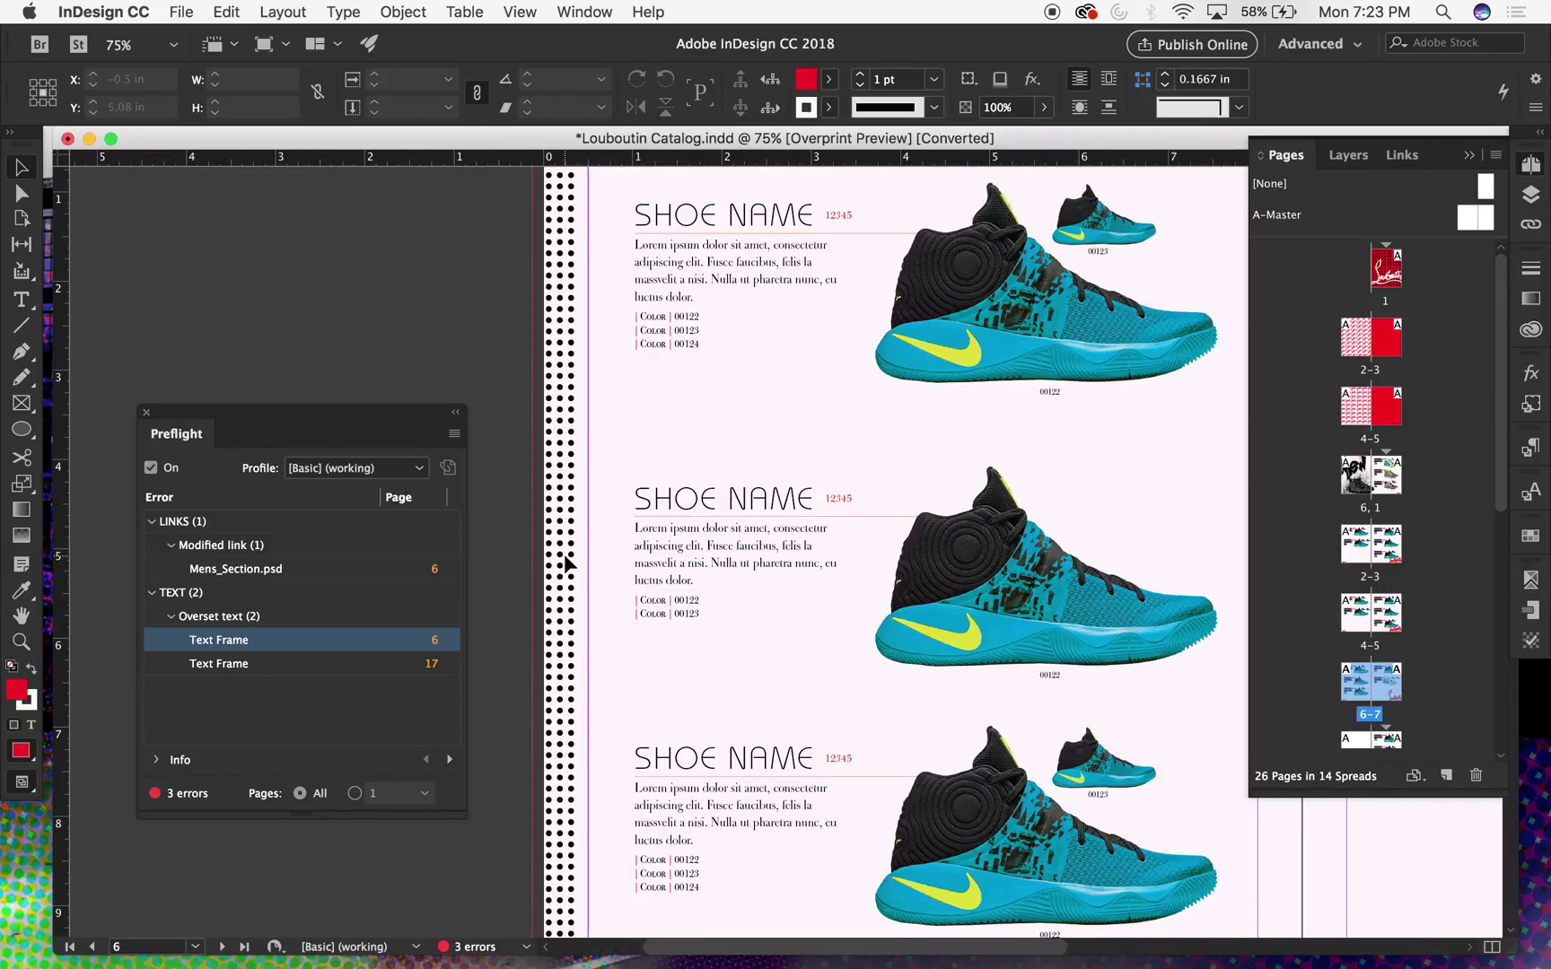
{"action": "left_click", "coordinate": [741, 538]}
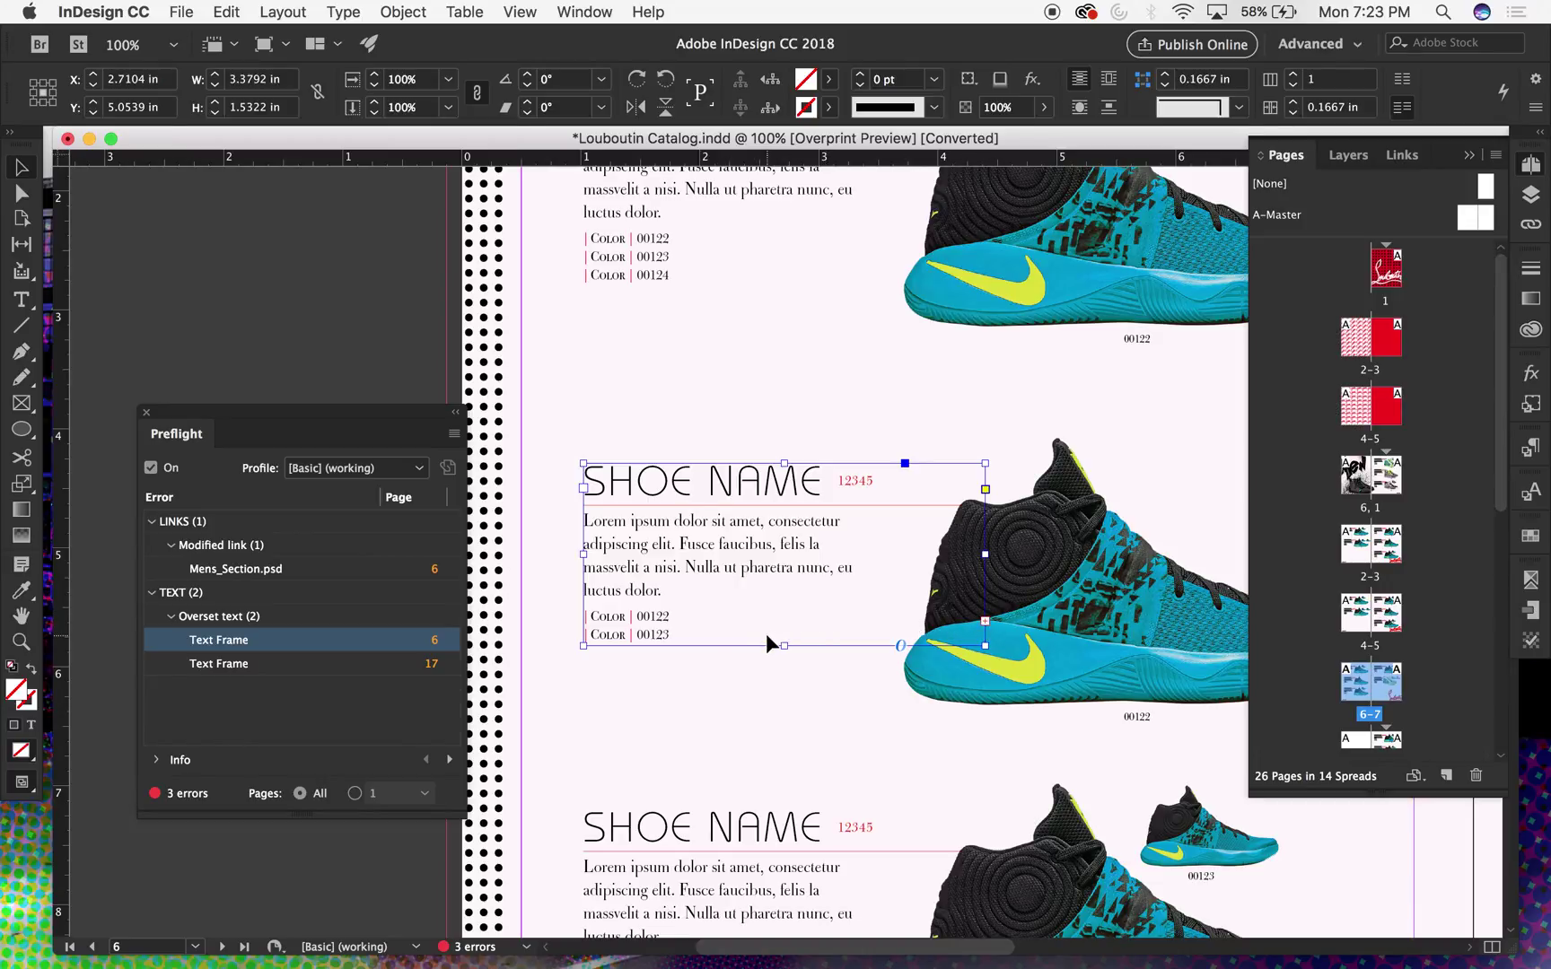
{"action": "left_click_drag", "start_coordinate": [784, 646], "coordinate": [784, 662]}
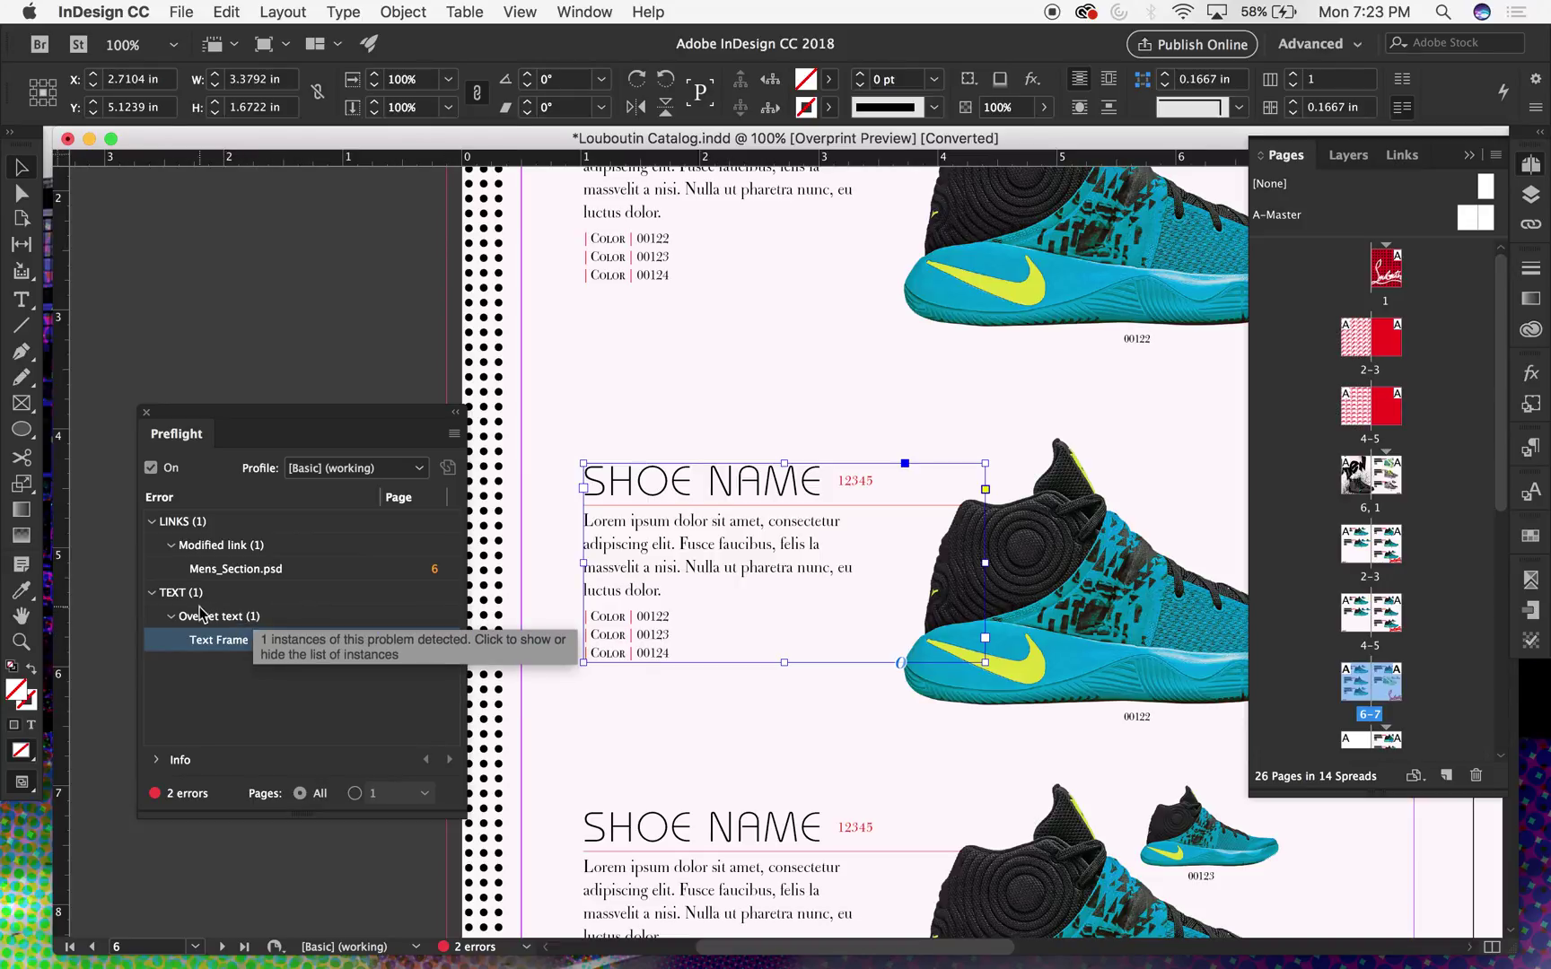
- Shorten the middle product's text frame on page 6 to about 1.55 in high and inspect its overset text marker up close
{"action": "left_click", "coordinate": [356, 348]}
{"action": "key", "text": "w"}
{"action": "key", "text": "super+minus"}
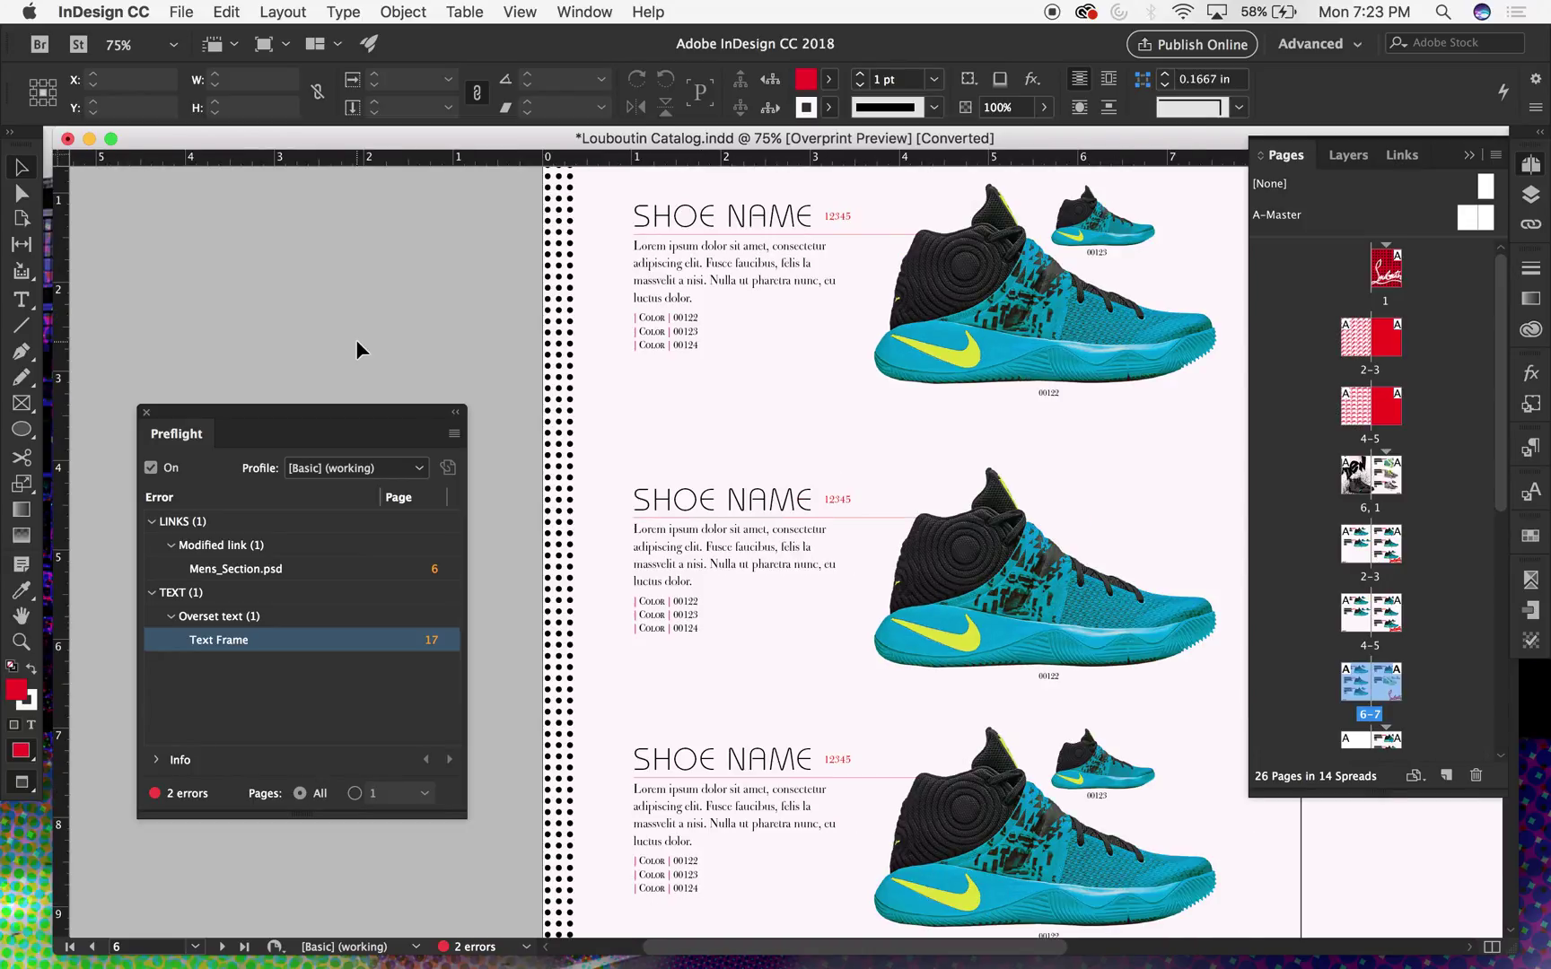
{"action": "key", "text": "super+minus"}
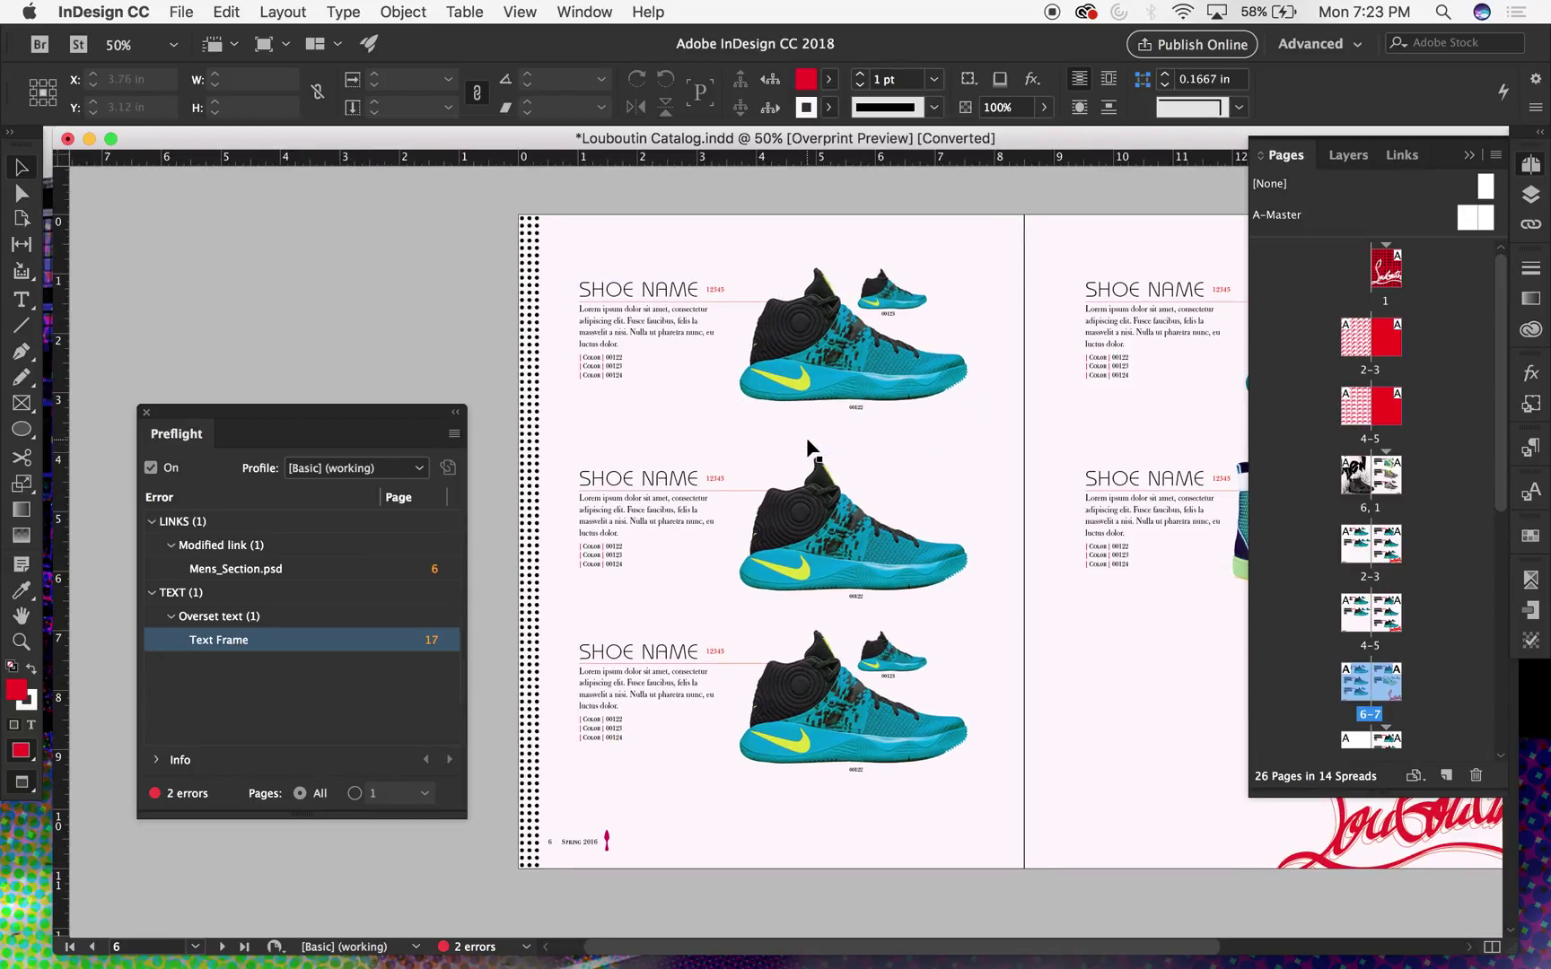
{"action": "key", "text": "w"}
{"action": "left_click", "coordinate": [634, 520]}
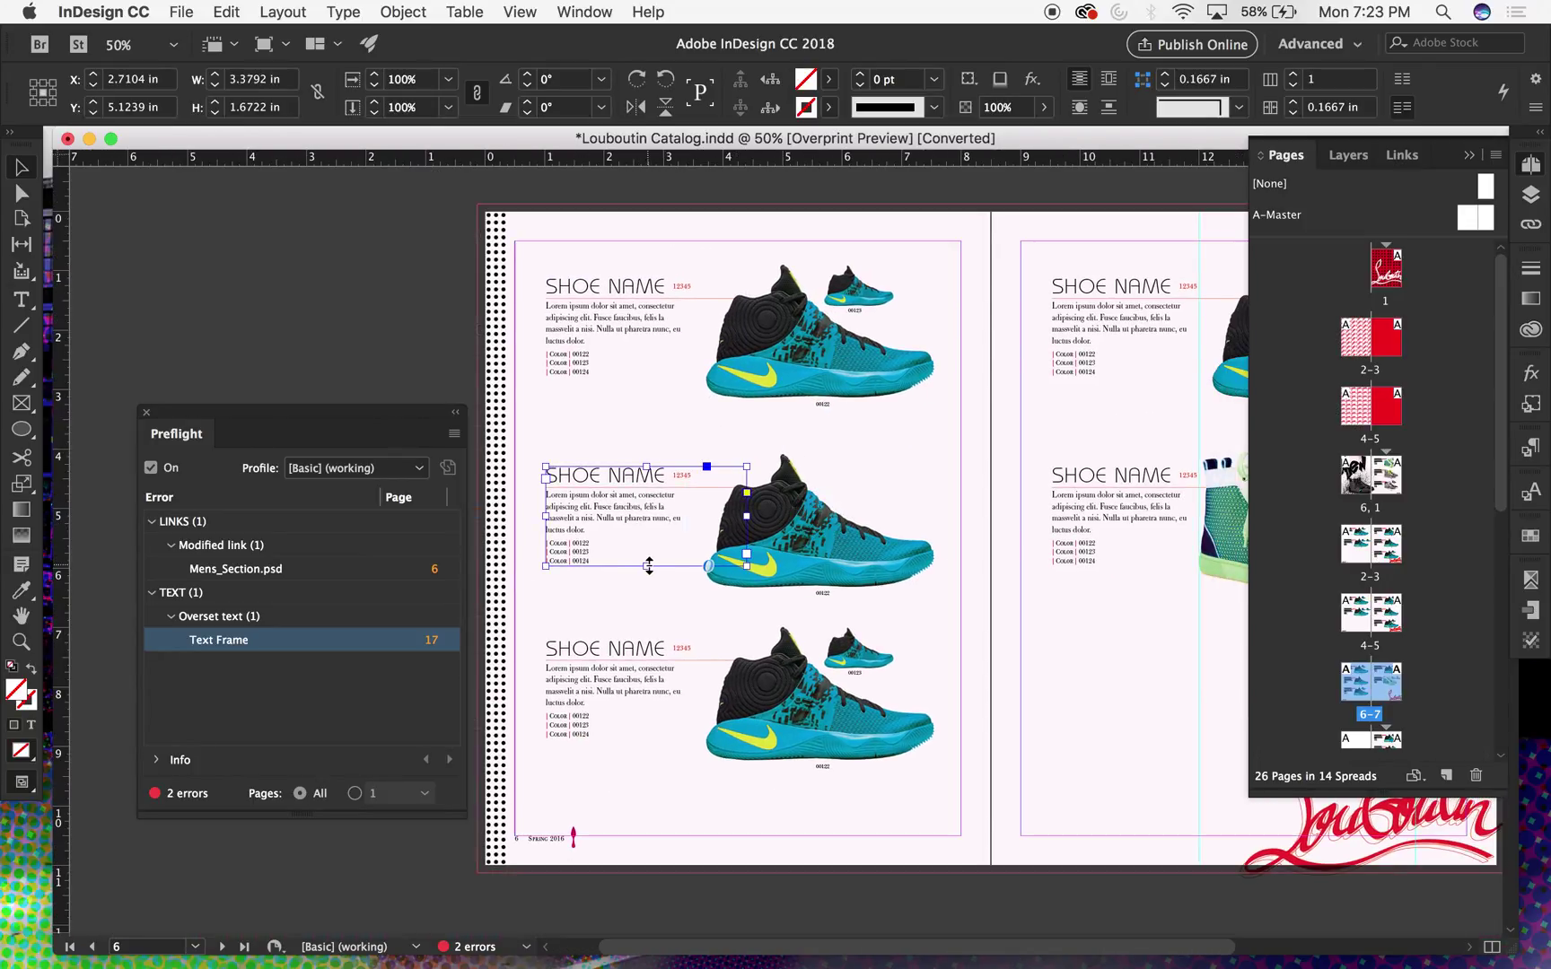
{"action": "left_click_drag", "start_coordinate": [648, 566], "coordinate": [647, 558]}
{"action": "key", "text": "super+space"}
{"action": "left_click_drag", "start_coordinate": [701, 506], "coordinate": [878, 621]}
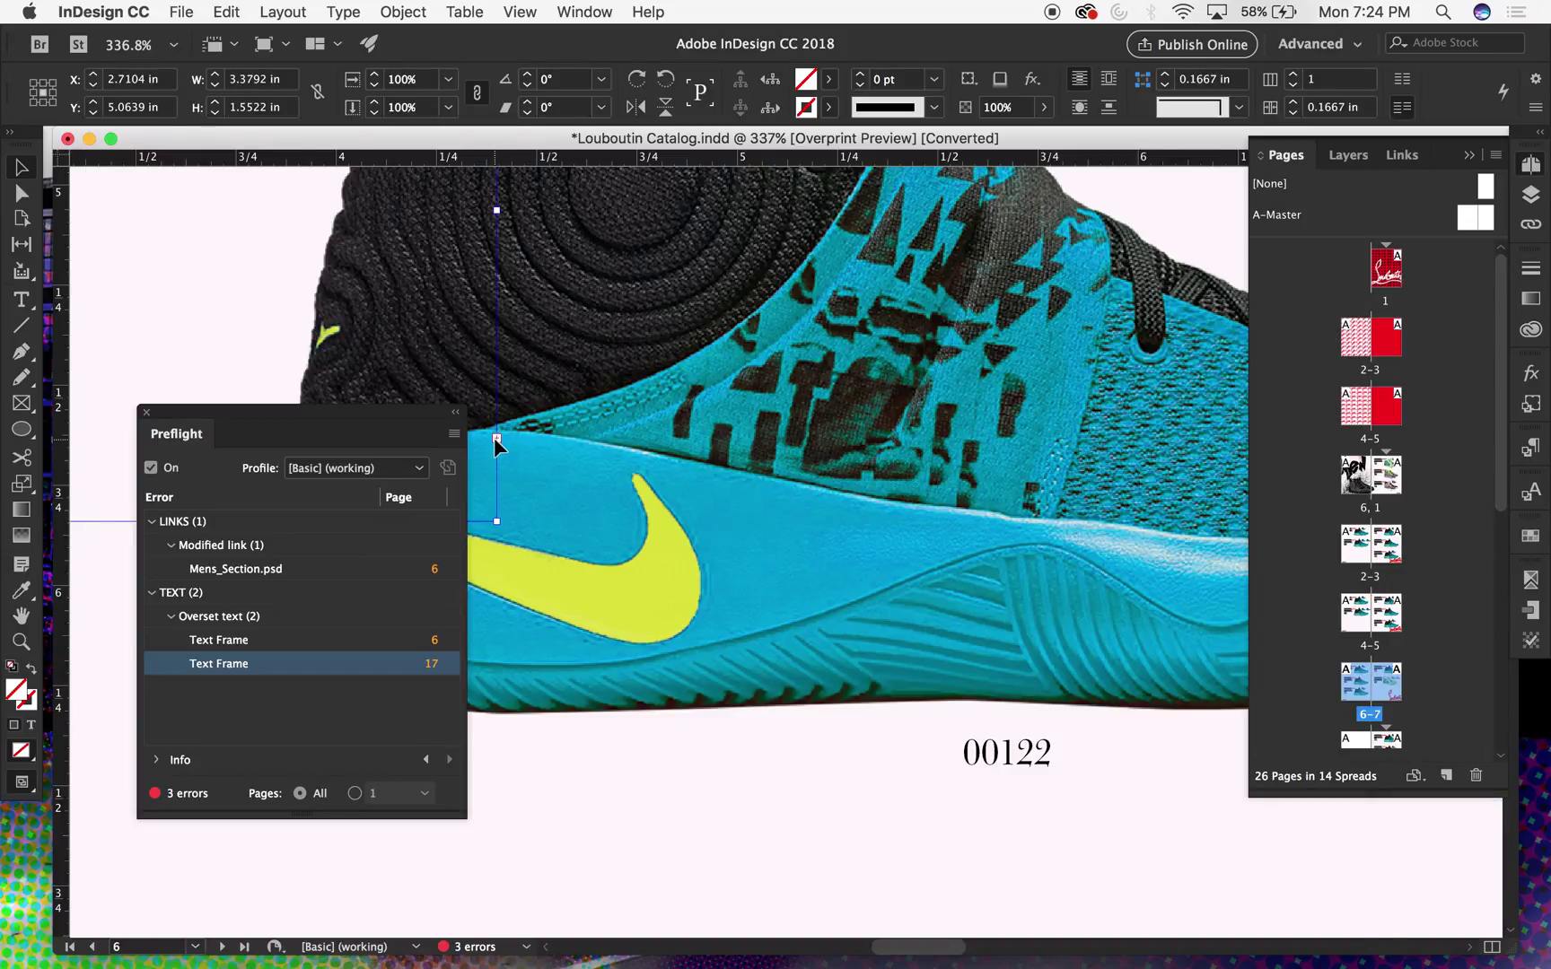
{"action": "key", "text": "super+0"}
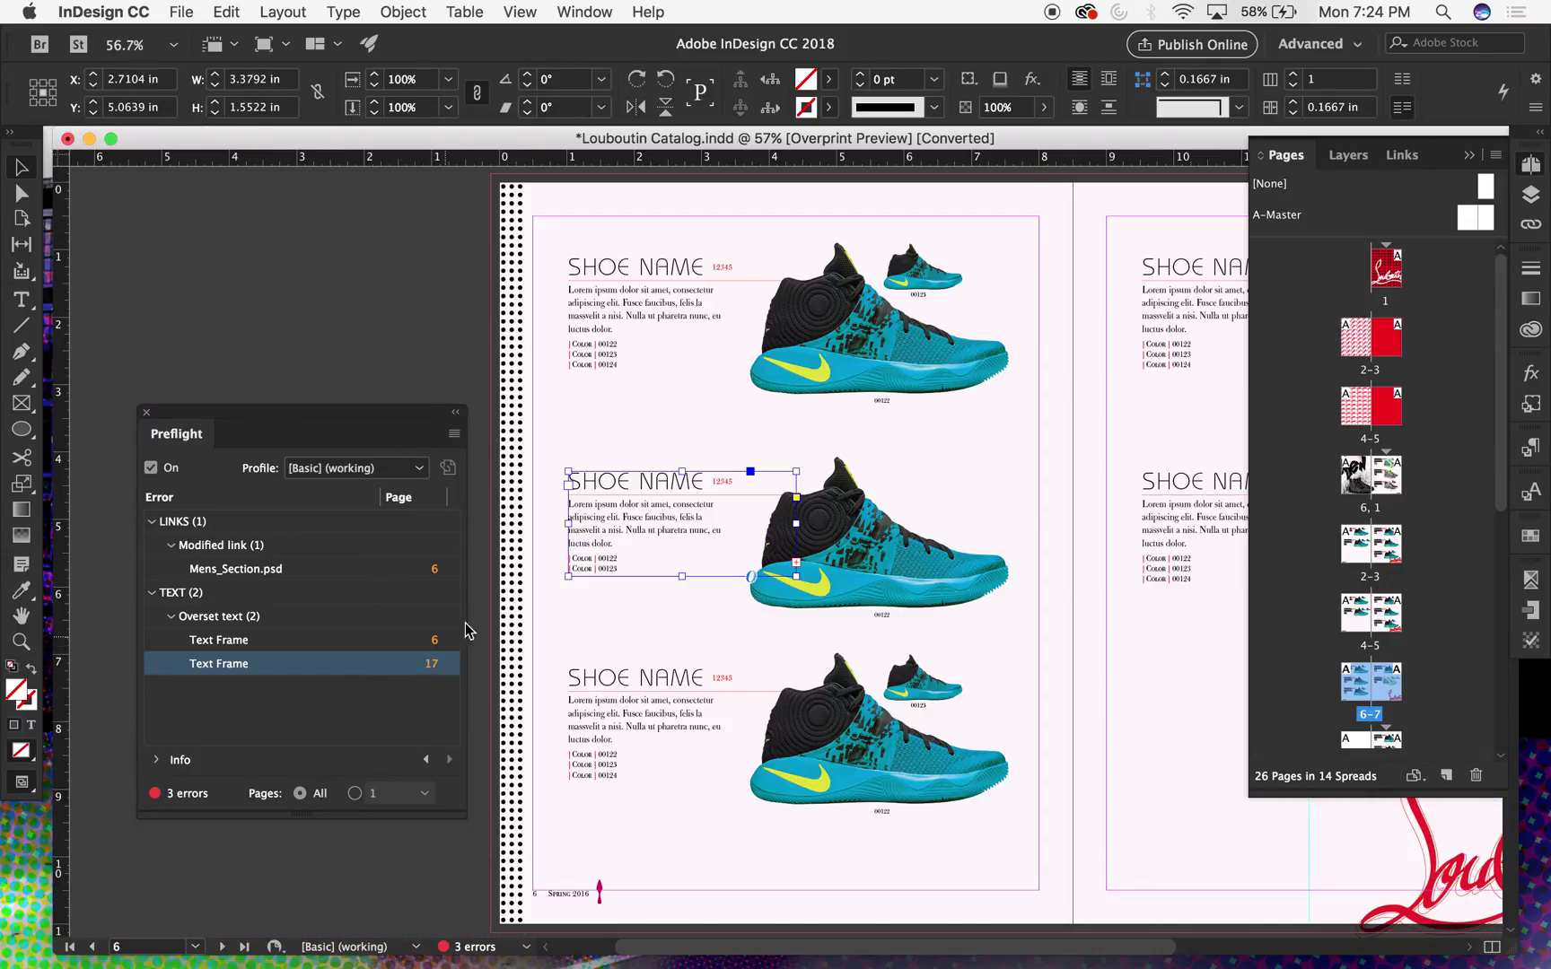
- Extend the middle text frame on page 6 and the overset text frame on page 17 downward to about 1.74 in high each
{"action": "left_click_drag", "start_coordinate": [682, 575], "coordinate": [684, 583]}
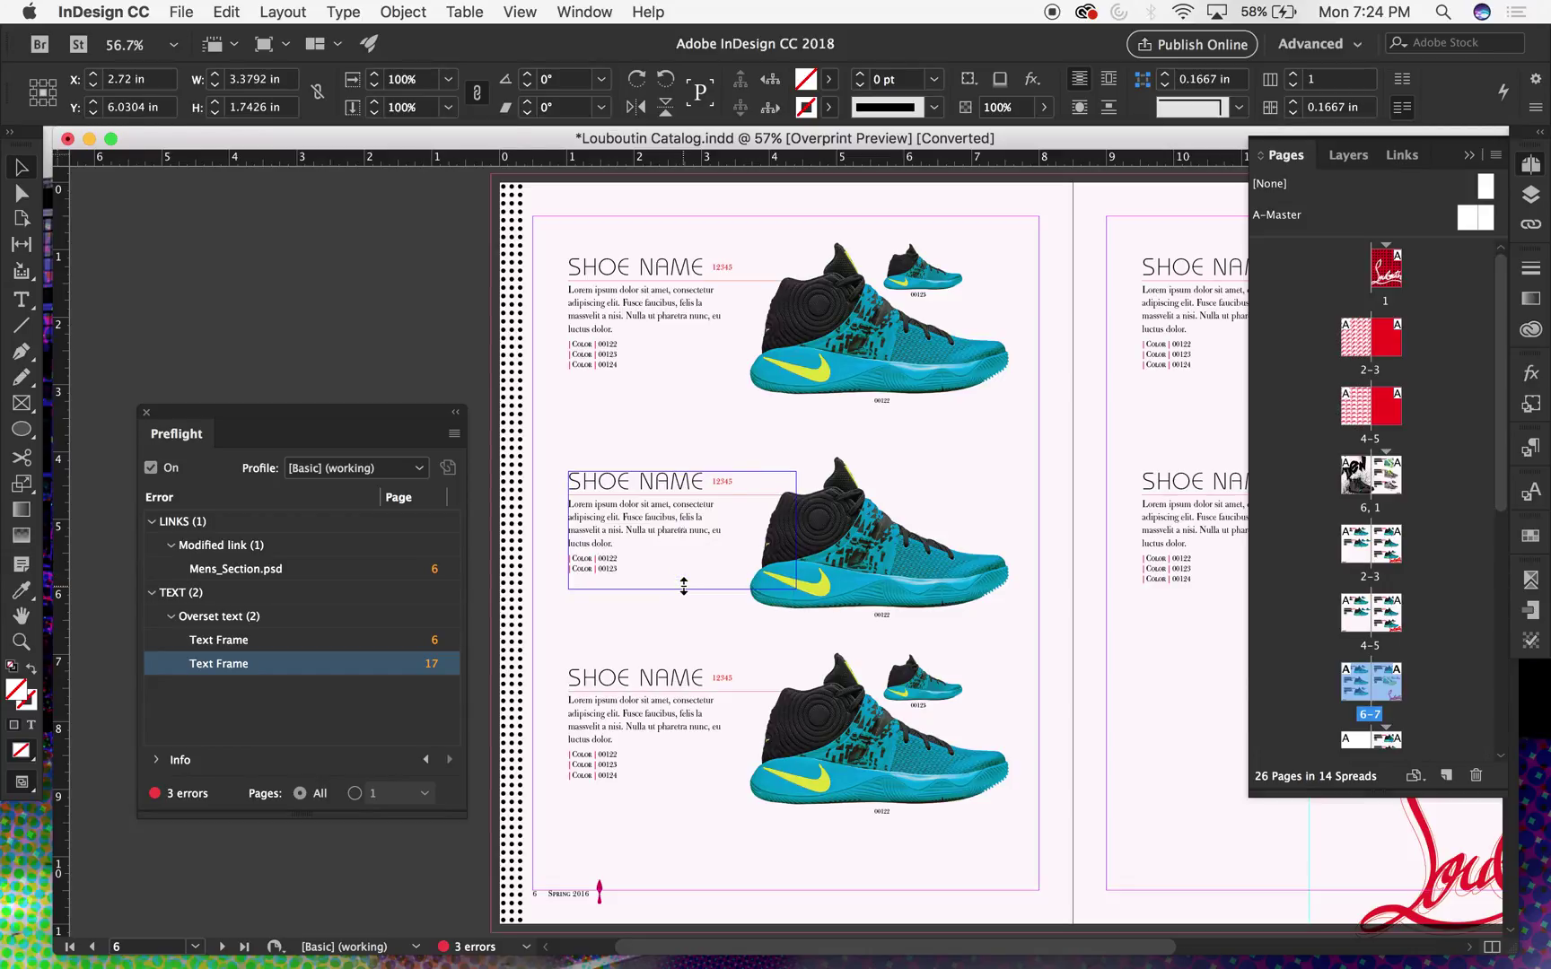
{"action": "left_click", "coordinate": [395, 309]}
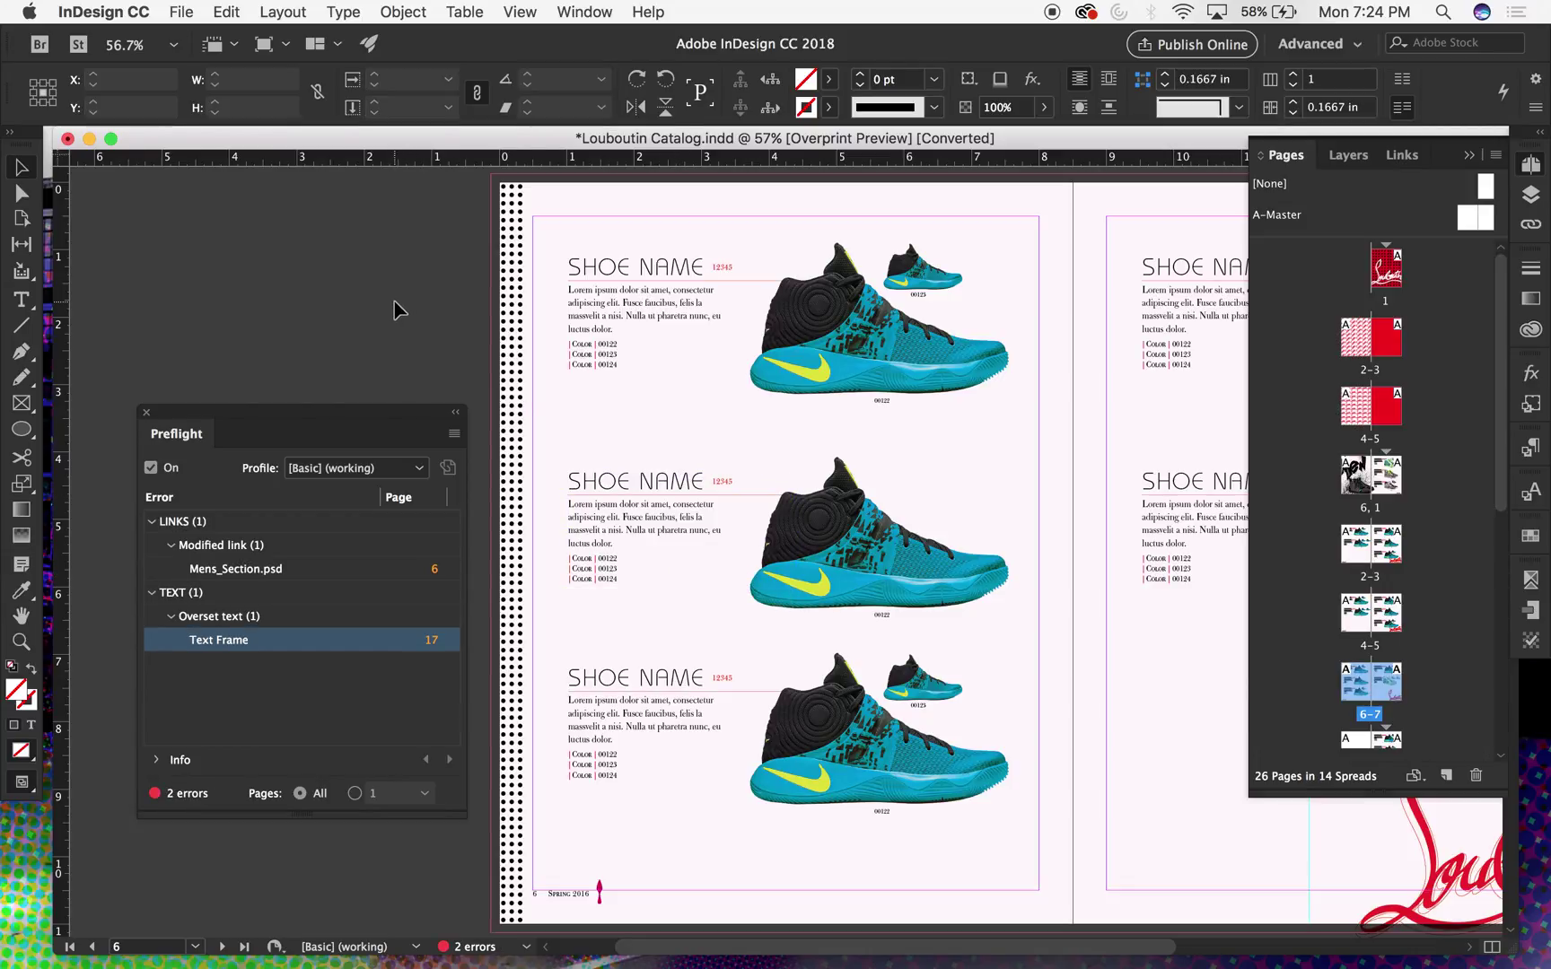
{"action": "double_click", "coordinate": [431, 641]}
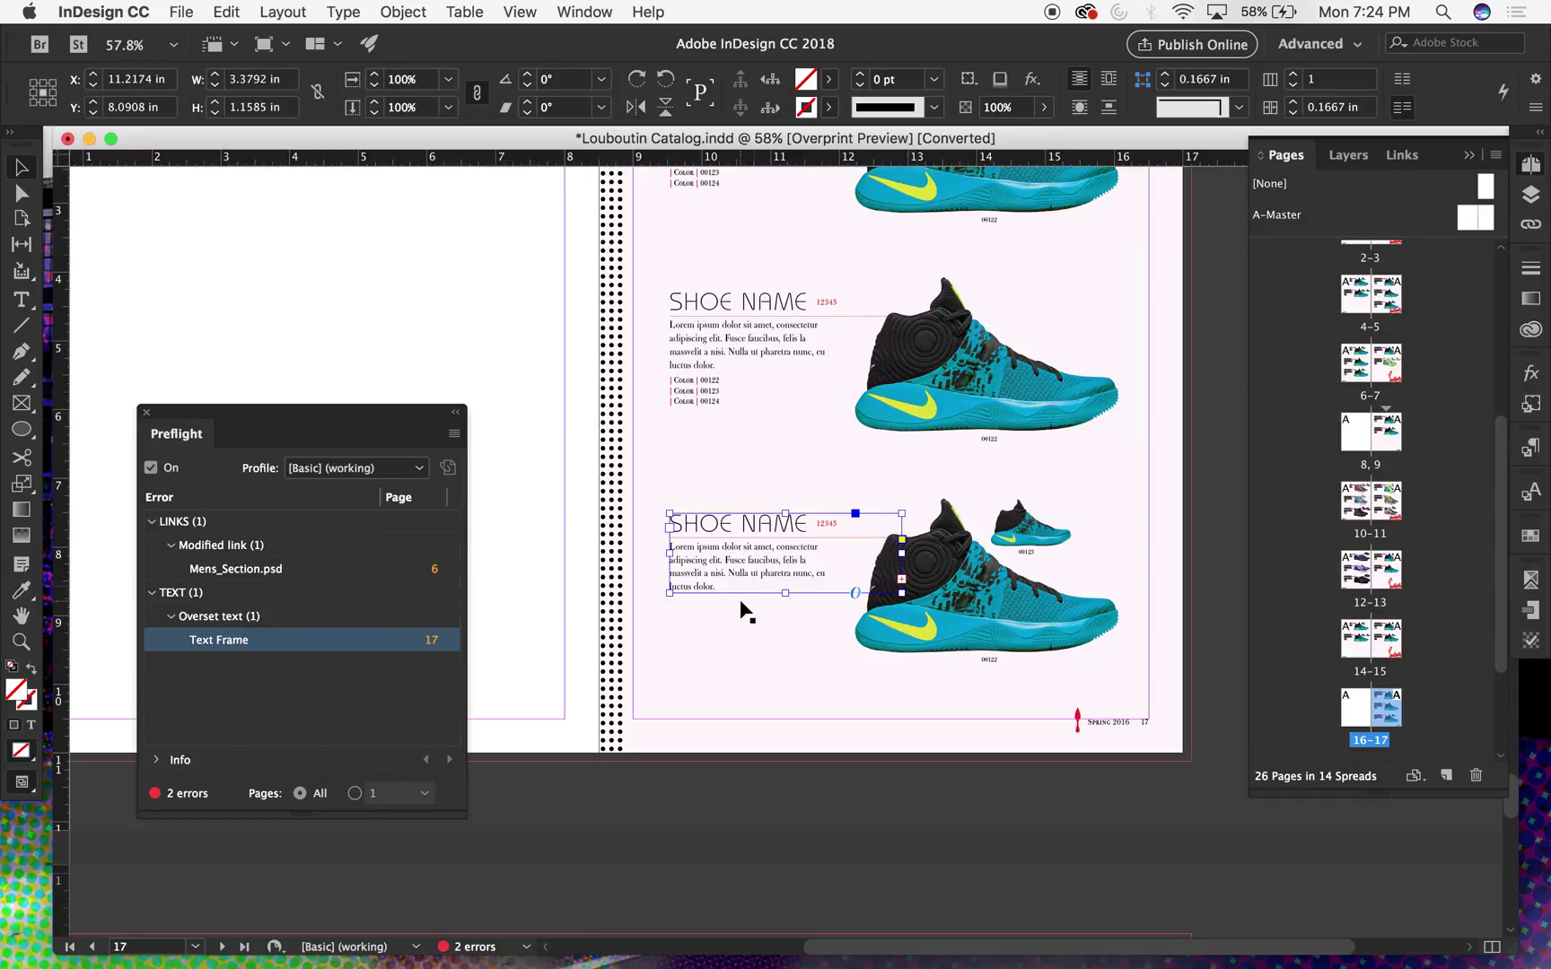
{"action": "left_click_drag", "start_coordinate": [785, 593], "coordinate": [786, 632]}
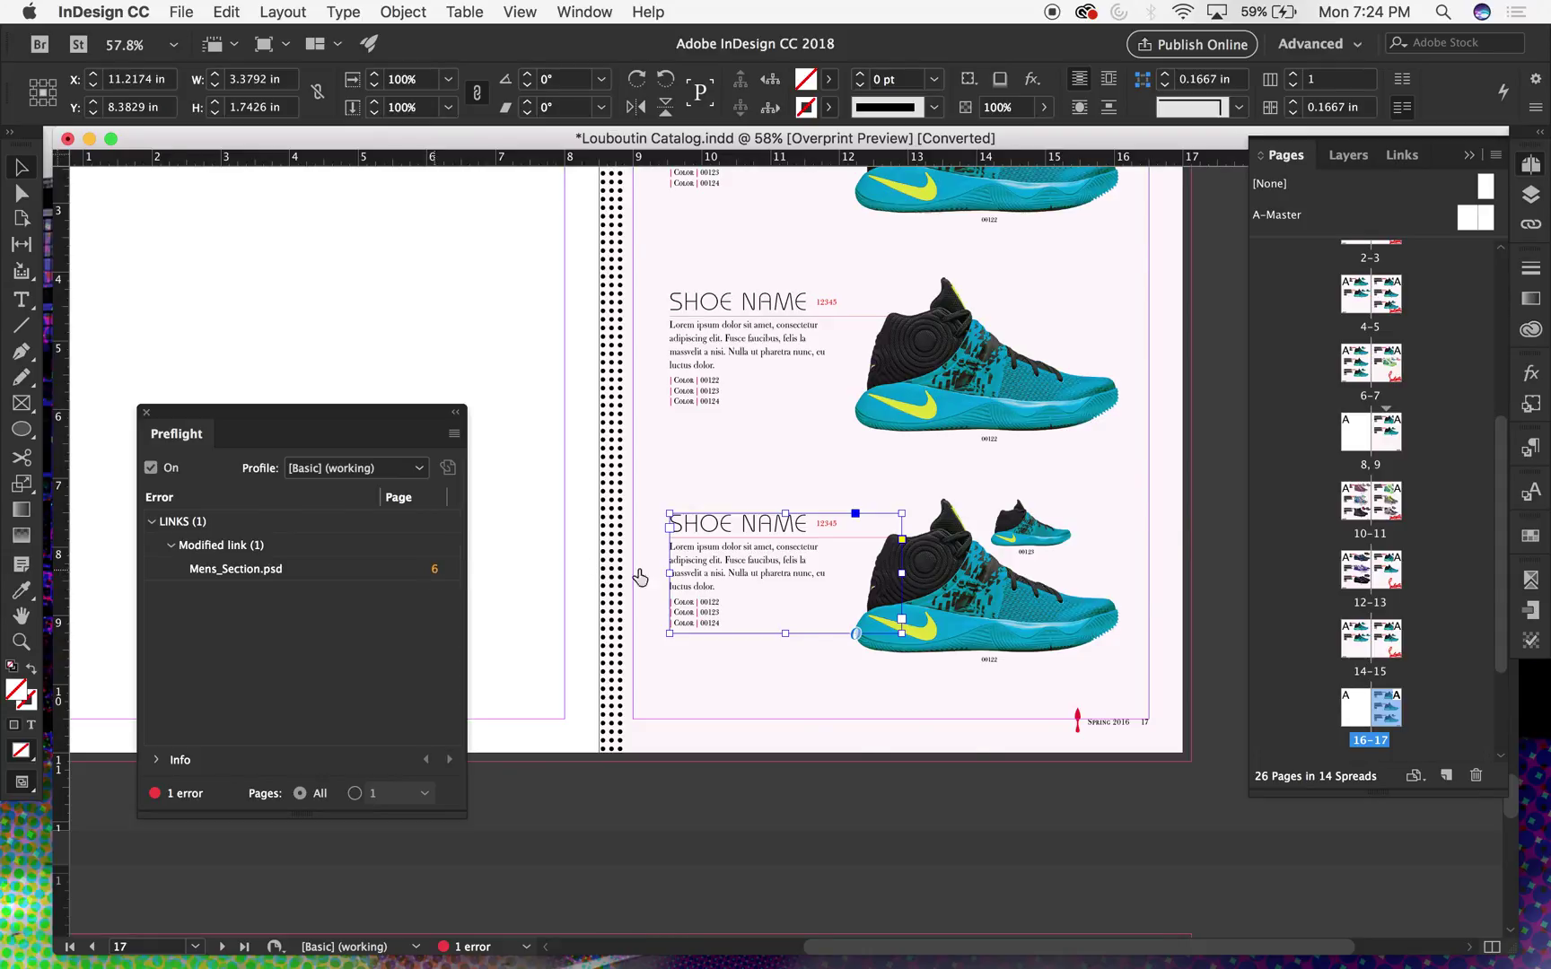
- Go to the modified Mens_Section.psd image on page 6 and bring up its link information
{"action": "left_click", "coordinate": [436, 571]}
{"action": "key", "text": "super+minus"}
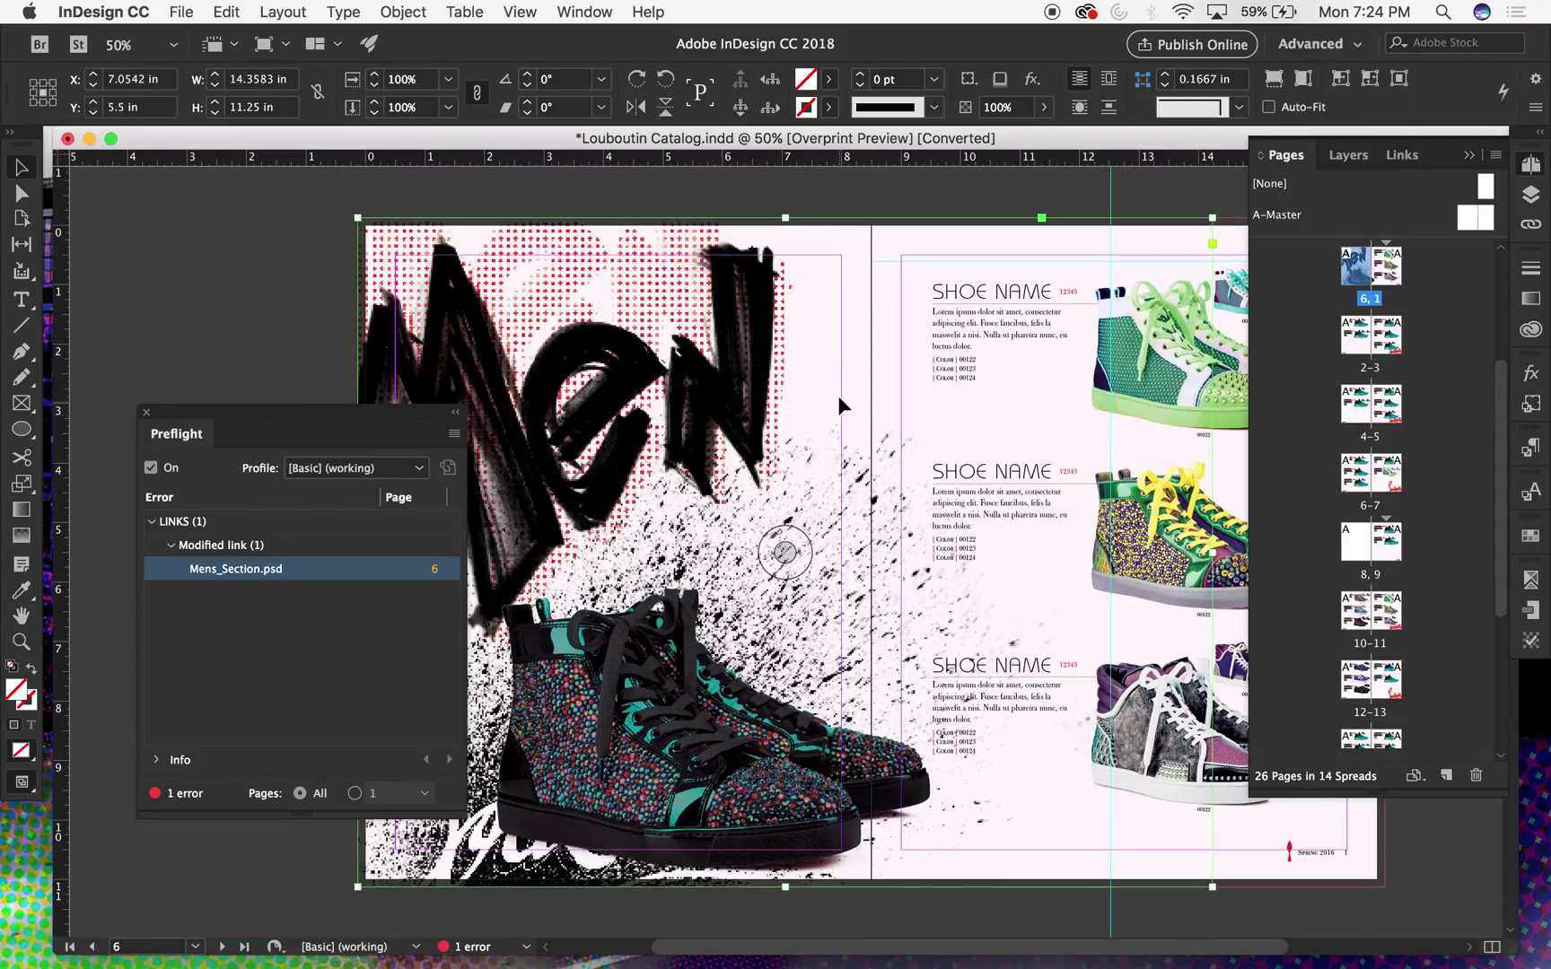
{"action": "scroll", "coordinate": [311, 322], "scroll_direction": "down", "scroll_amount": 2}
{"action": "scroll", "coordinate": [312, 323], "scroll_direction": "right", "scroll_amount": 1}
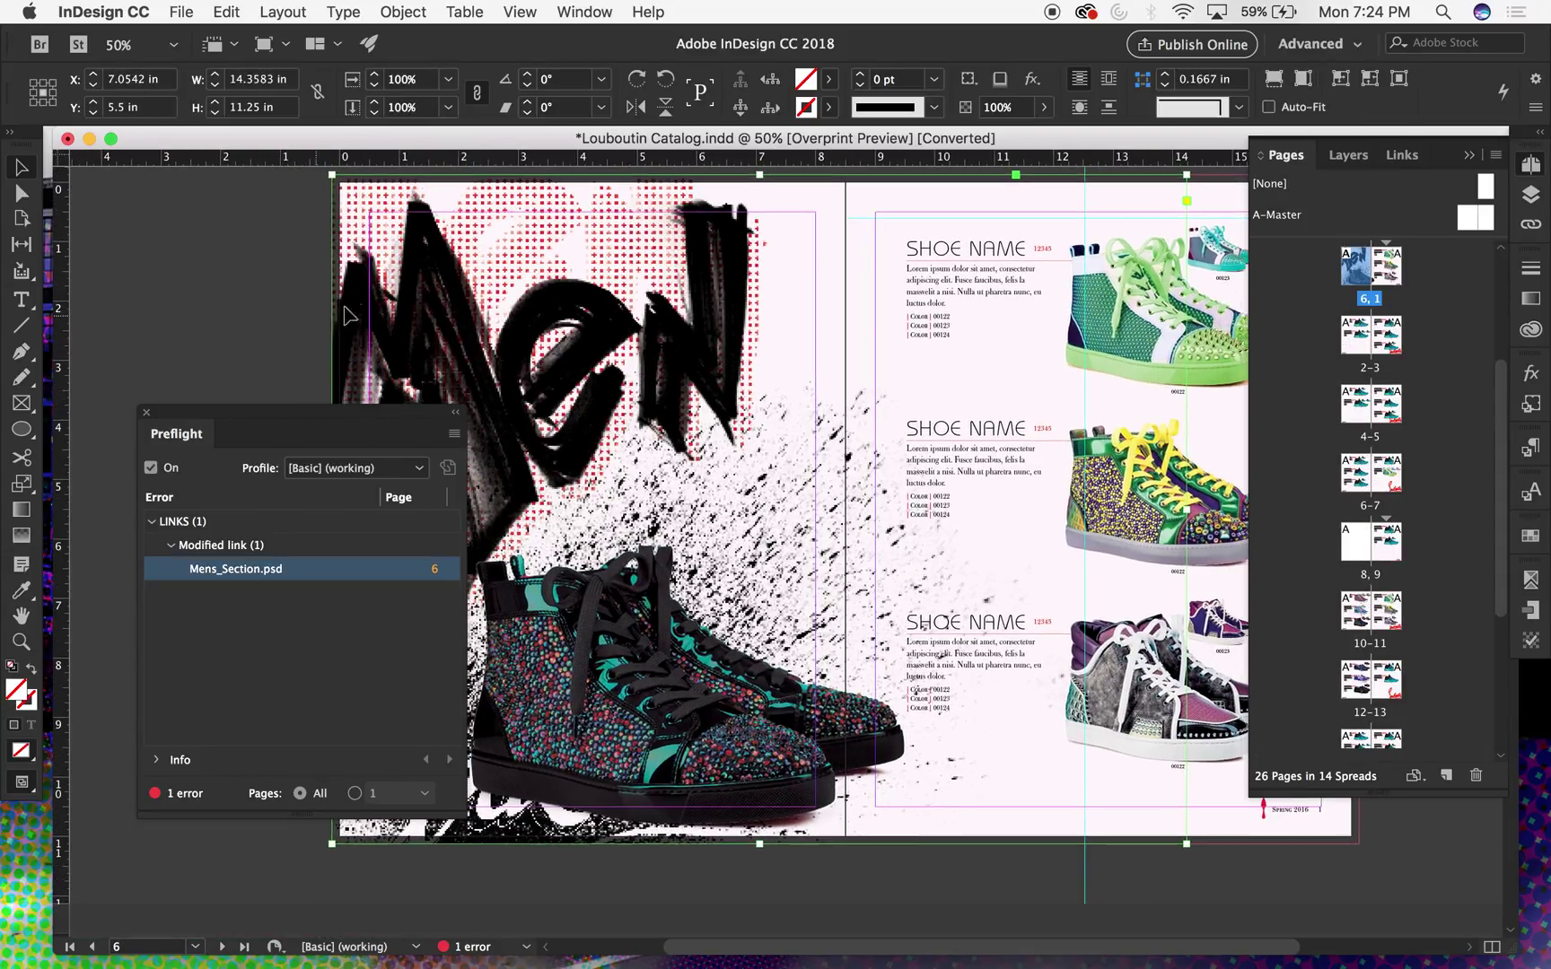
{"action": "left_click_drag", "start_coordinate": [361, 413], "coordinate": [337, 204]}
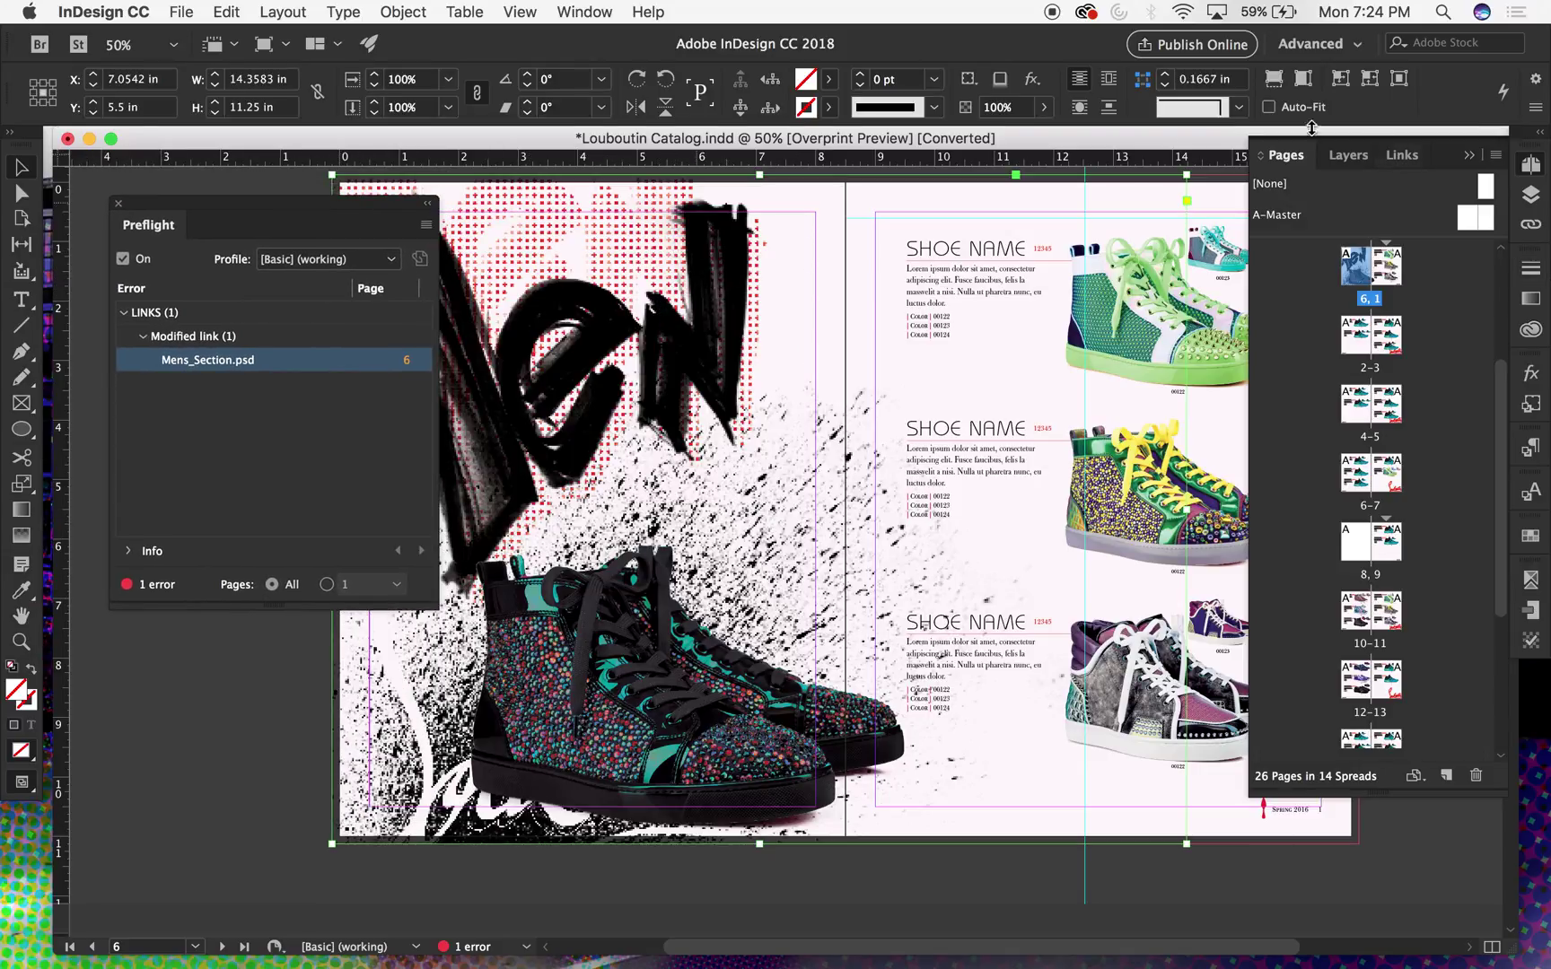
{"action": "left_click", "coordinate": [1357, 160]}
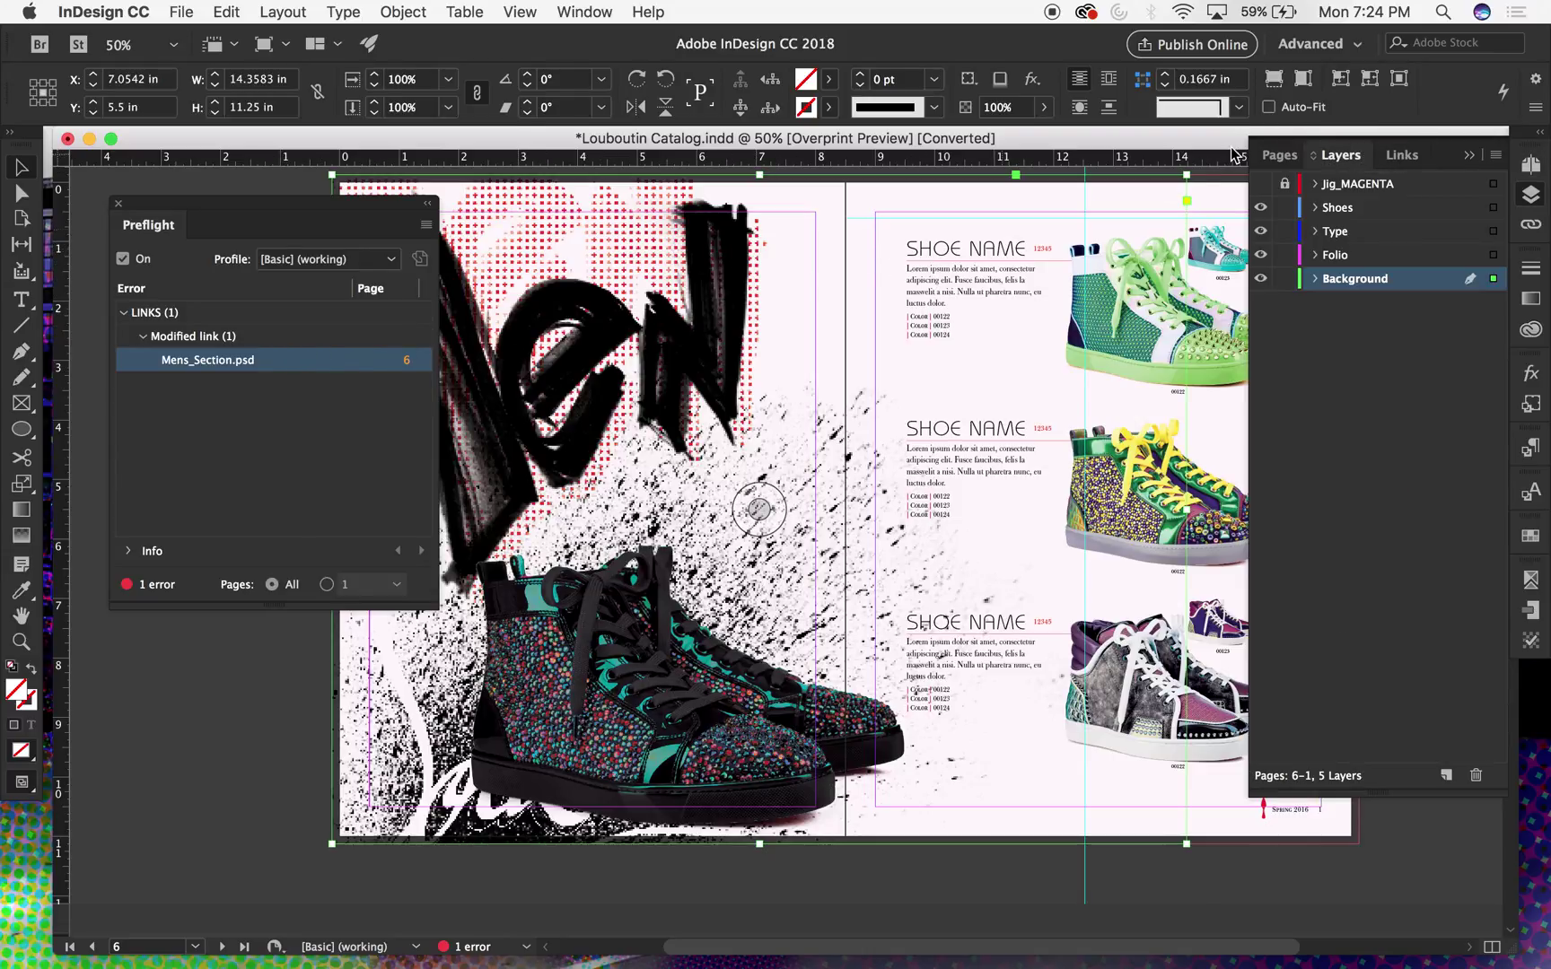
{"action": "left_click", "coordinate": [1401, 154]}
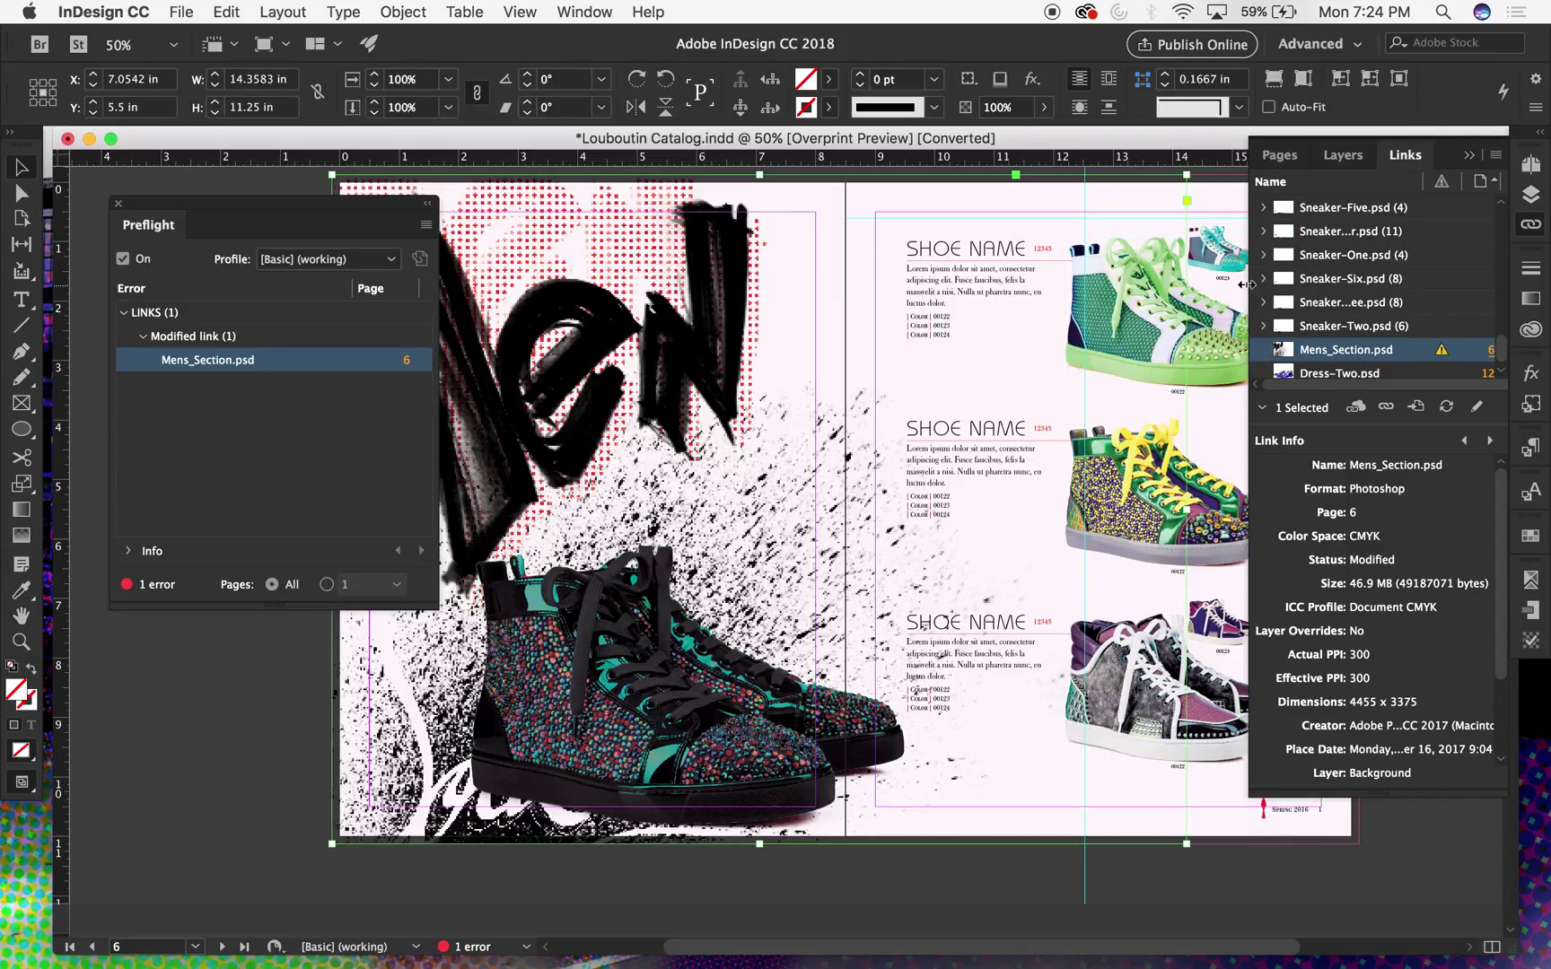
- Update the modified Mens_Section.psd link on page 6 and deselect the image
{"action": "left_click_drag", "start_coordinate": [1247, 284], "coordinate": [1227, 285]}
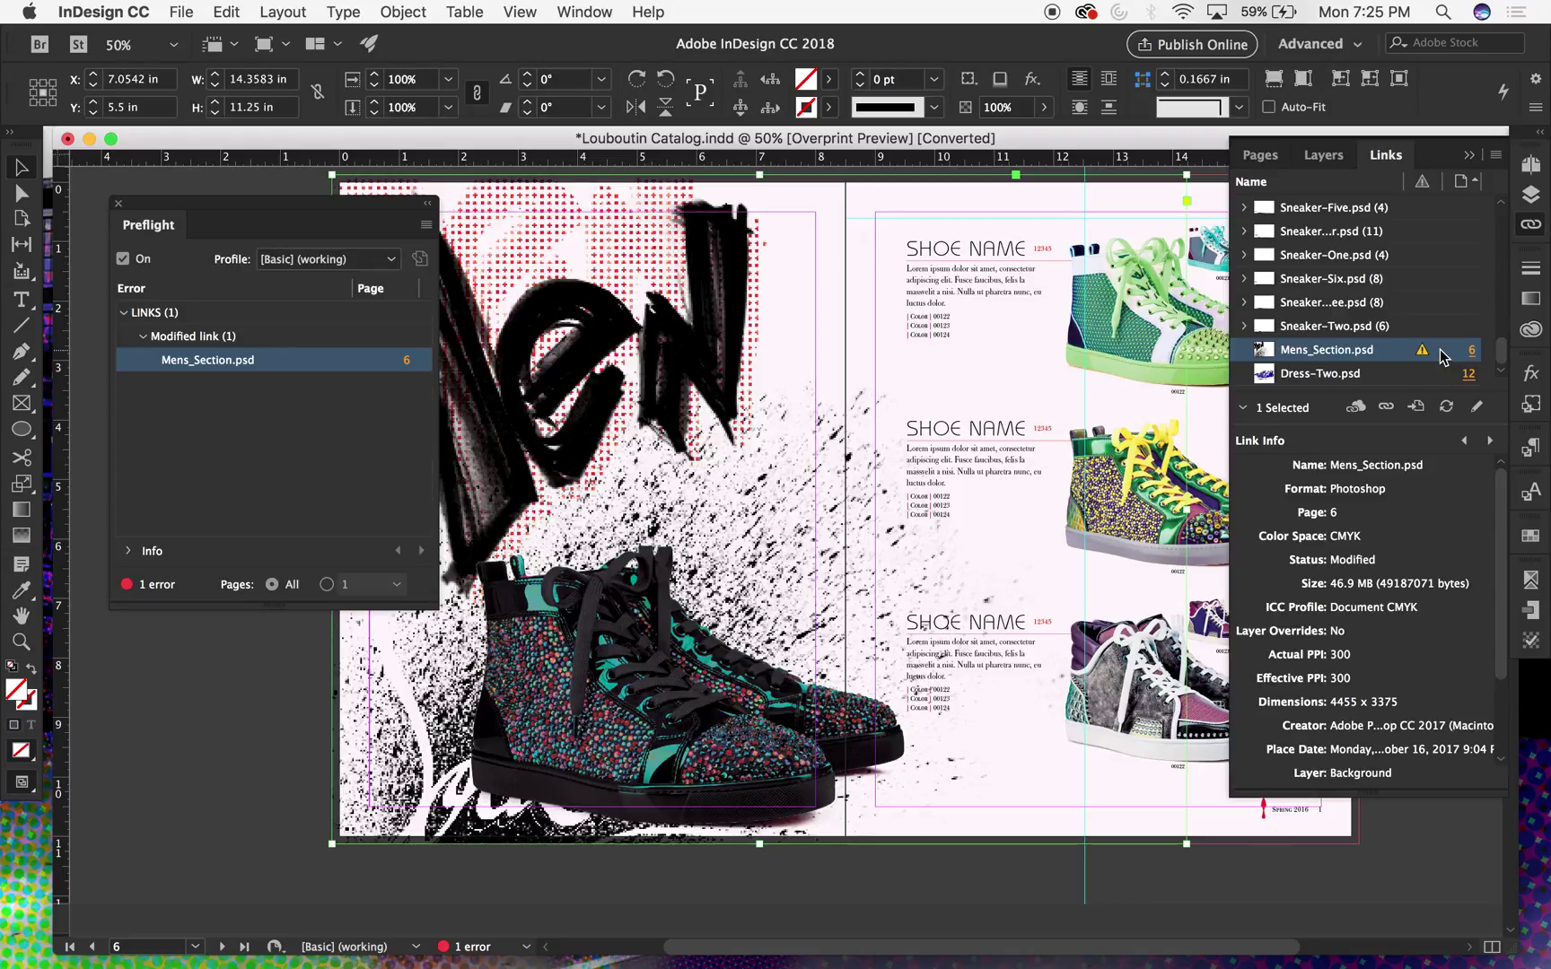
{"action": "left_click", "coordinate": [1445, 409]}
{"action": "left_click", "coordinate": [1446, 409]}
{"action": "left_click", "coordinate": [1446, 409]}
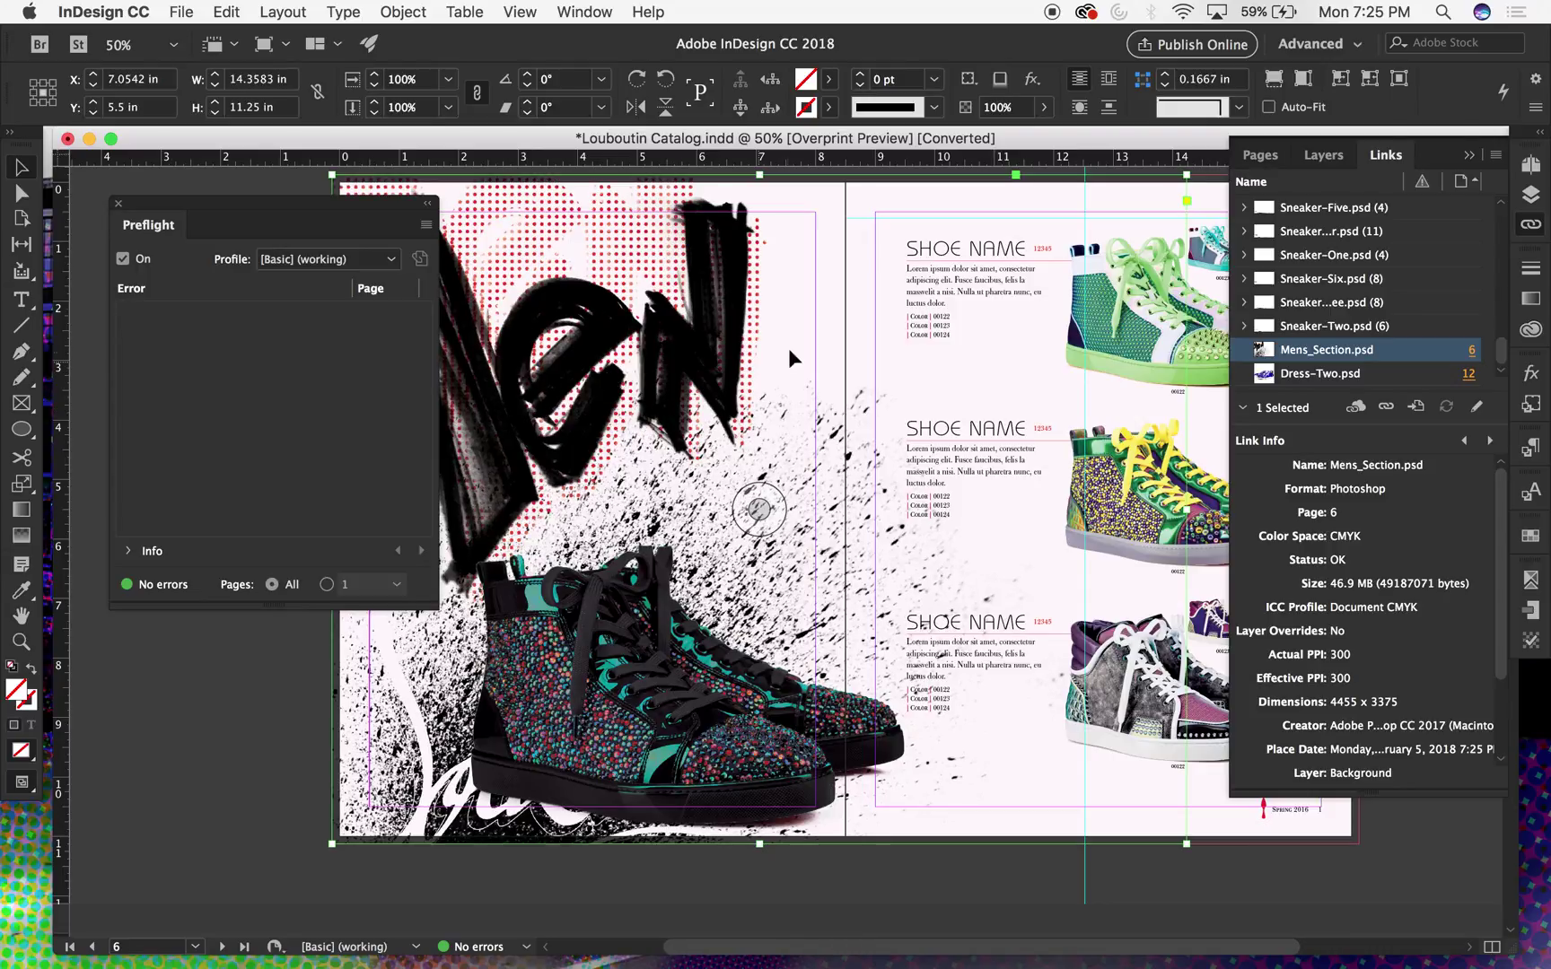
{"action": "left_click", "coordinate": [310, 720]}
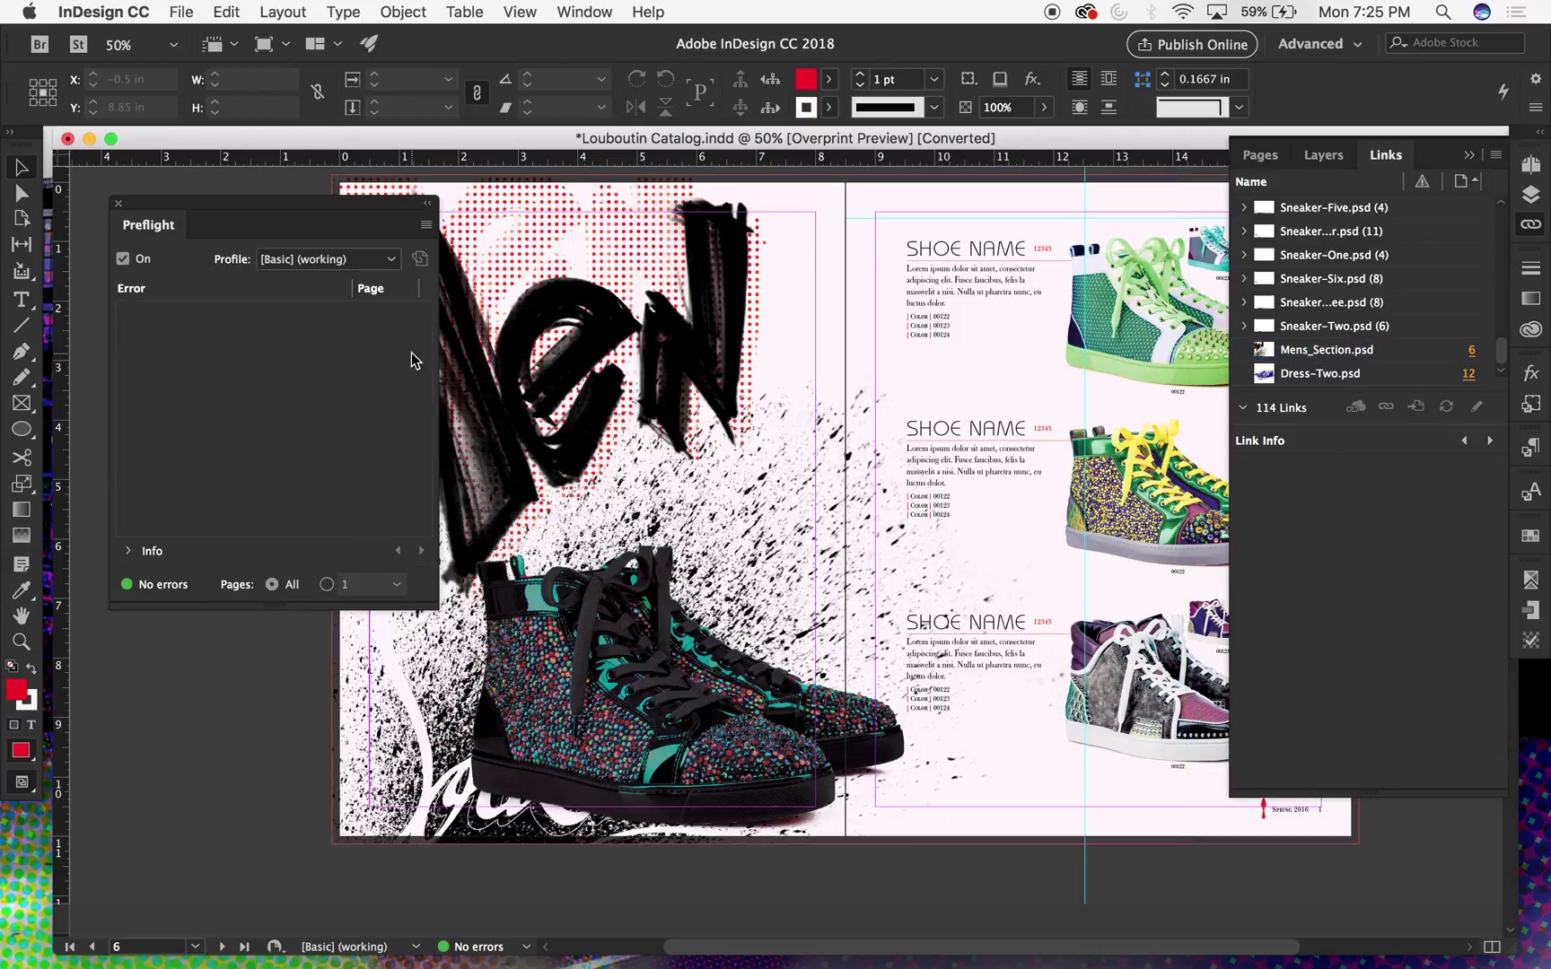
- Close Preflight and put away the link list to clear the view of the page 6 spread
{"action": "left_click", "coordinate": [117, 204]}
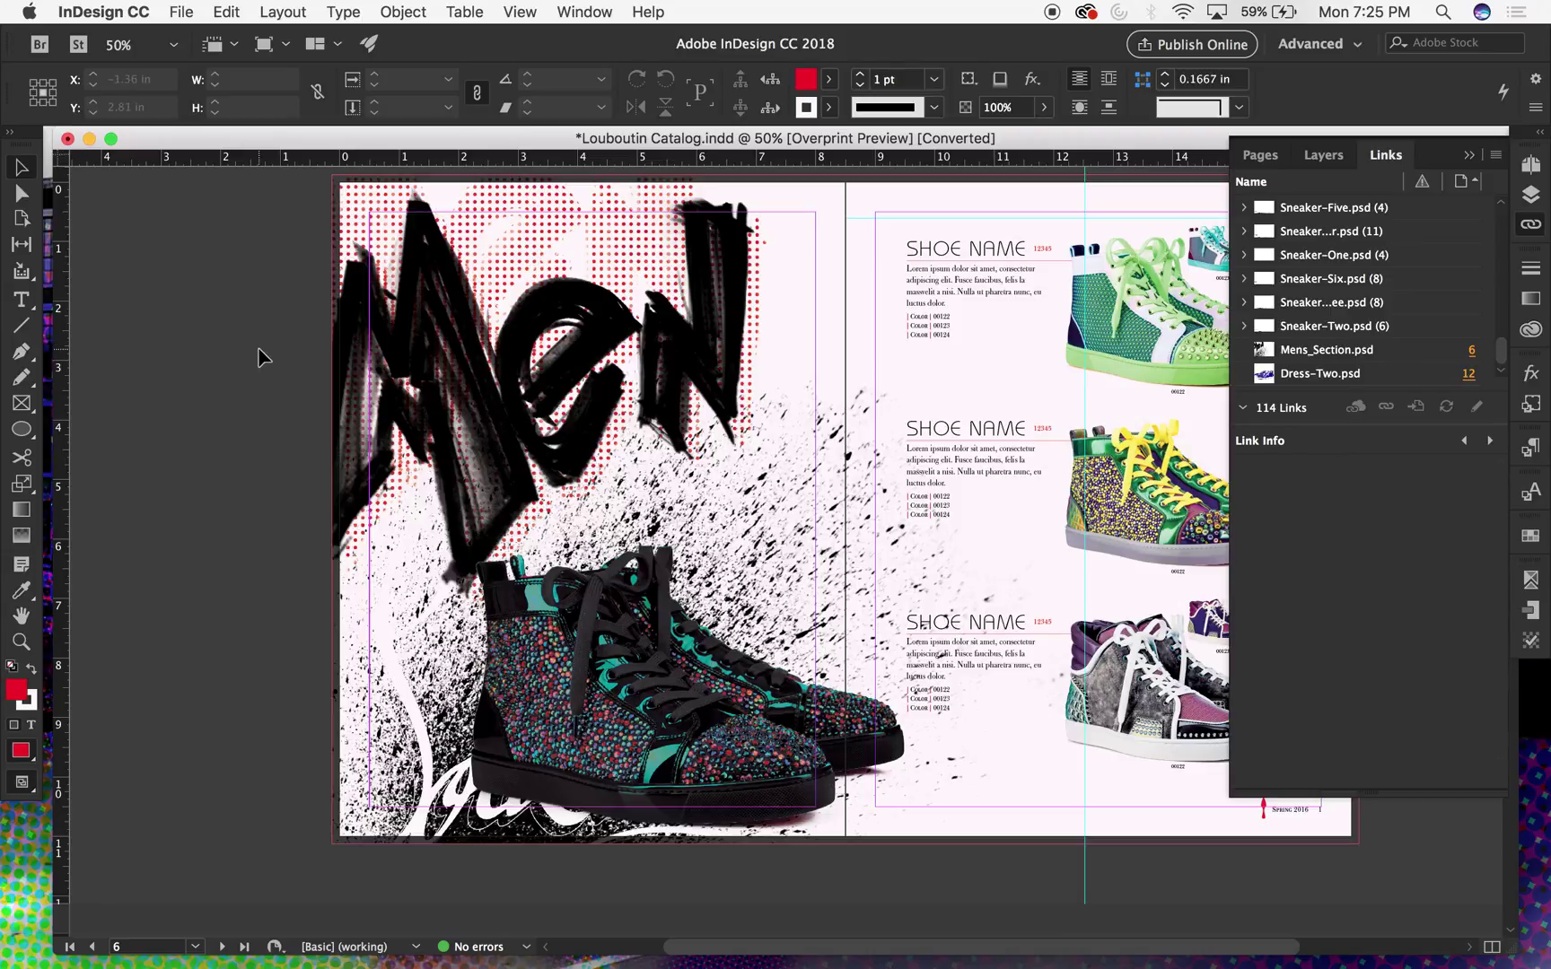
{"action": "scroll", "coordinate": [259, 357], "scroll_direction": "right", "scroll_amount": 3}
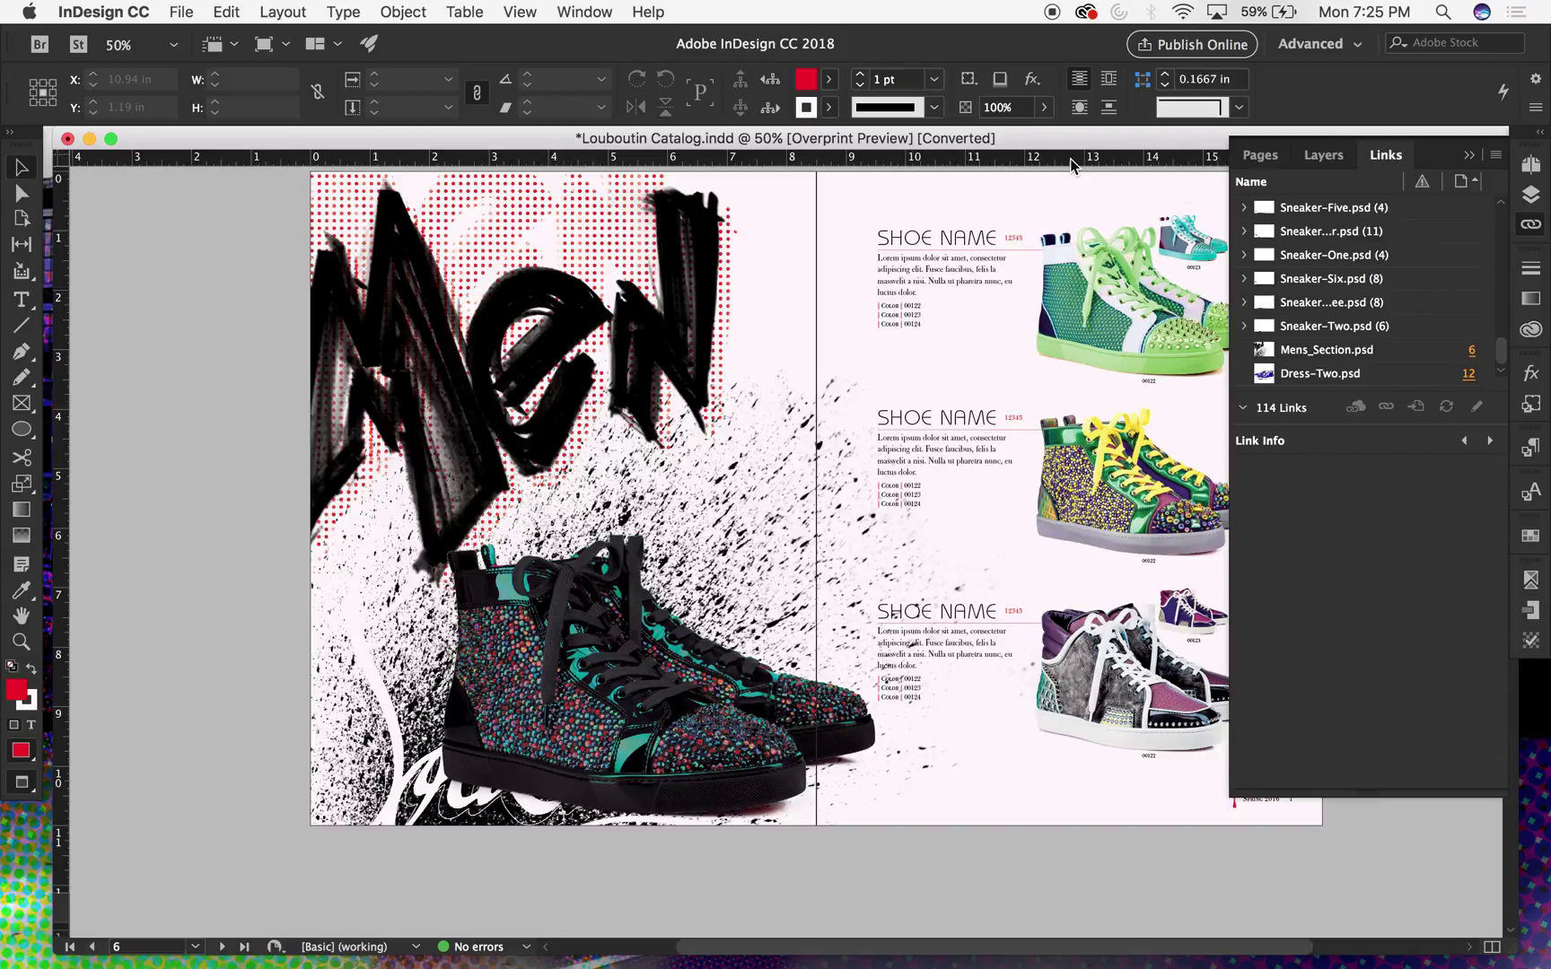
{"action": "left_click", "coordinate": [1468, 156]}
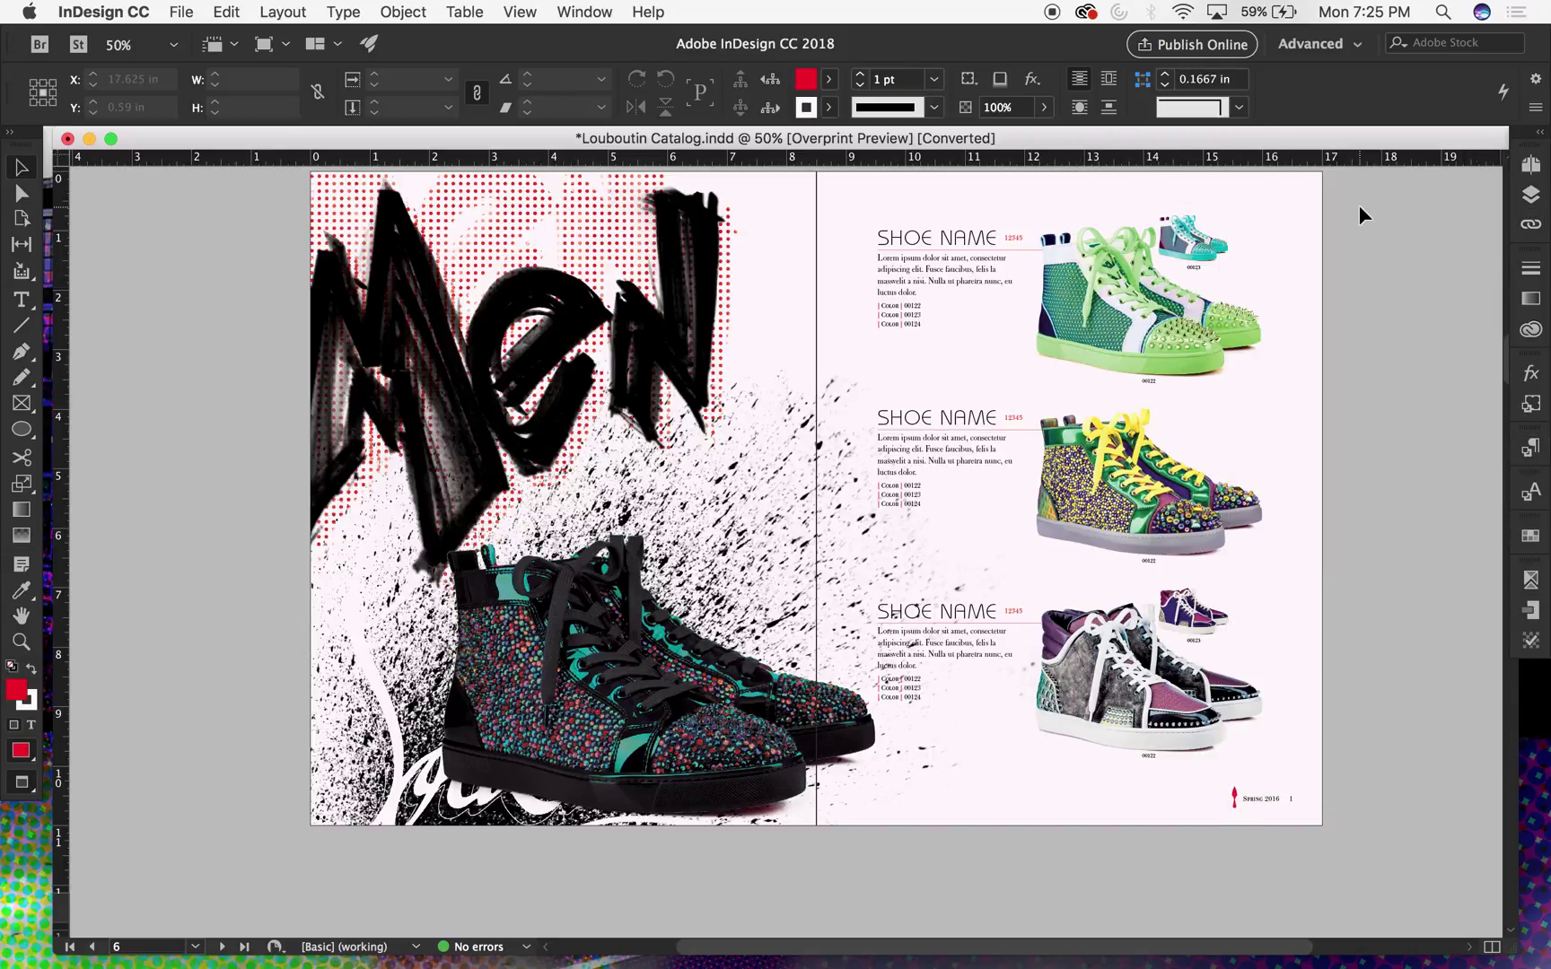
- Float Separations Preview on its own over the spread, sized to show all inks, and put away the Flattener Preview
{"action": "left_click", "coordinate": [1532, 579]}
{"action": "left_click_drag", "start_coordinate": [1333, 581], "coordinate": [1288, 269]}
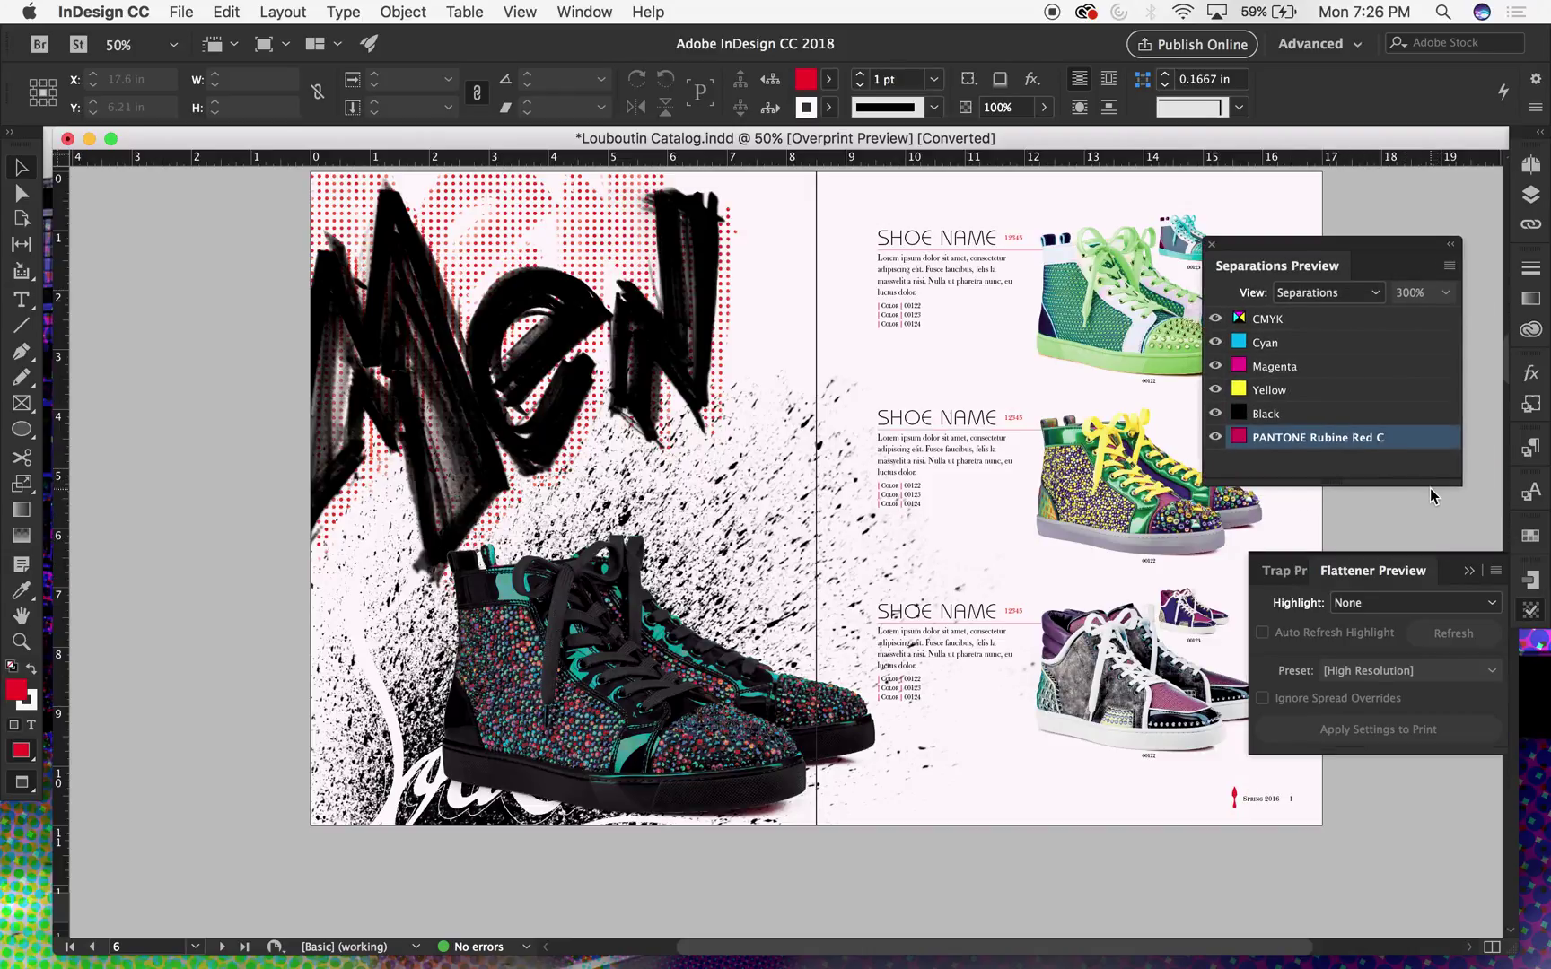
{"action": "left_click_drag", "start_coordinate": [1432, 485], "coordinate": [1432, 509]}
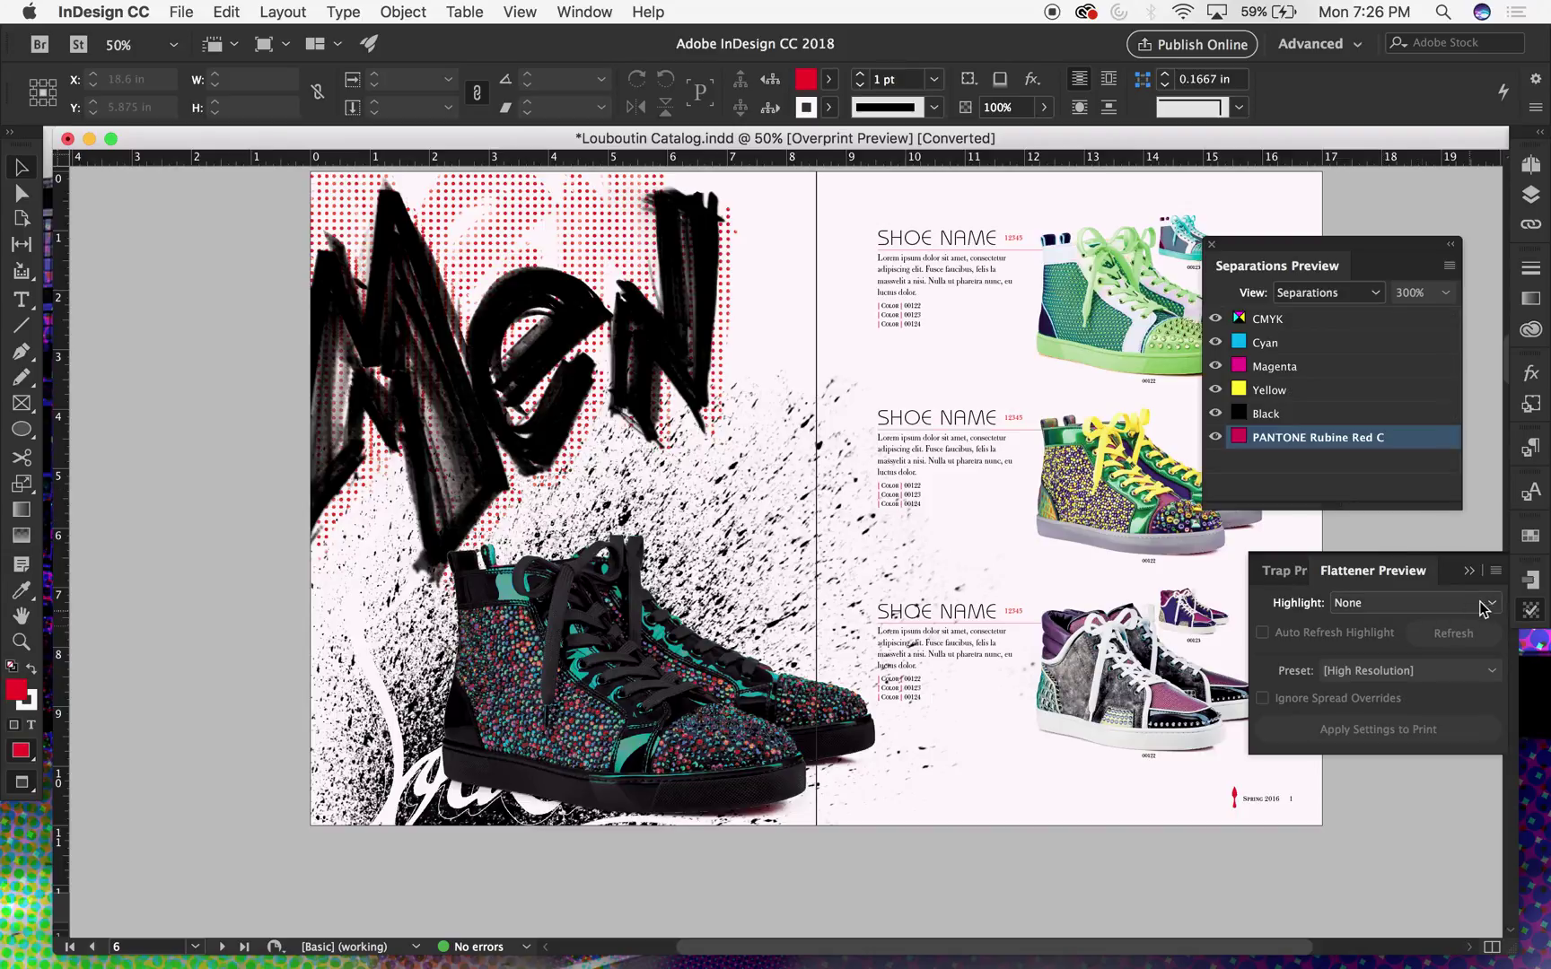
{"action": "left_click", "coordinate": [1469, 570]}
{"action": "left_click", "coordinate": [589, 11]}
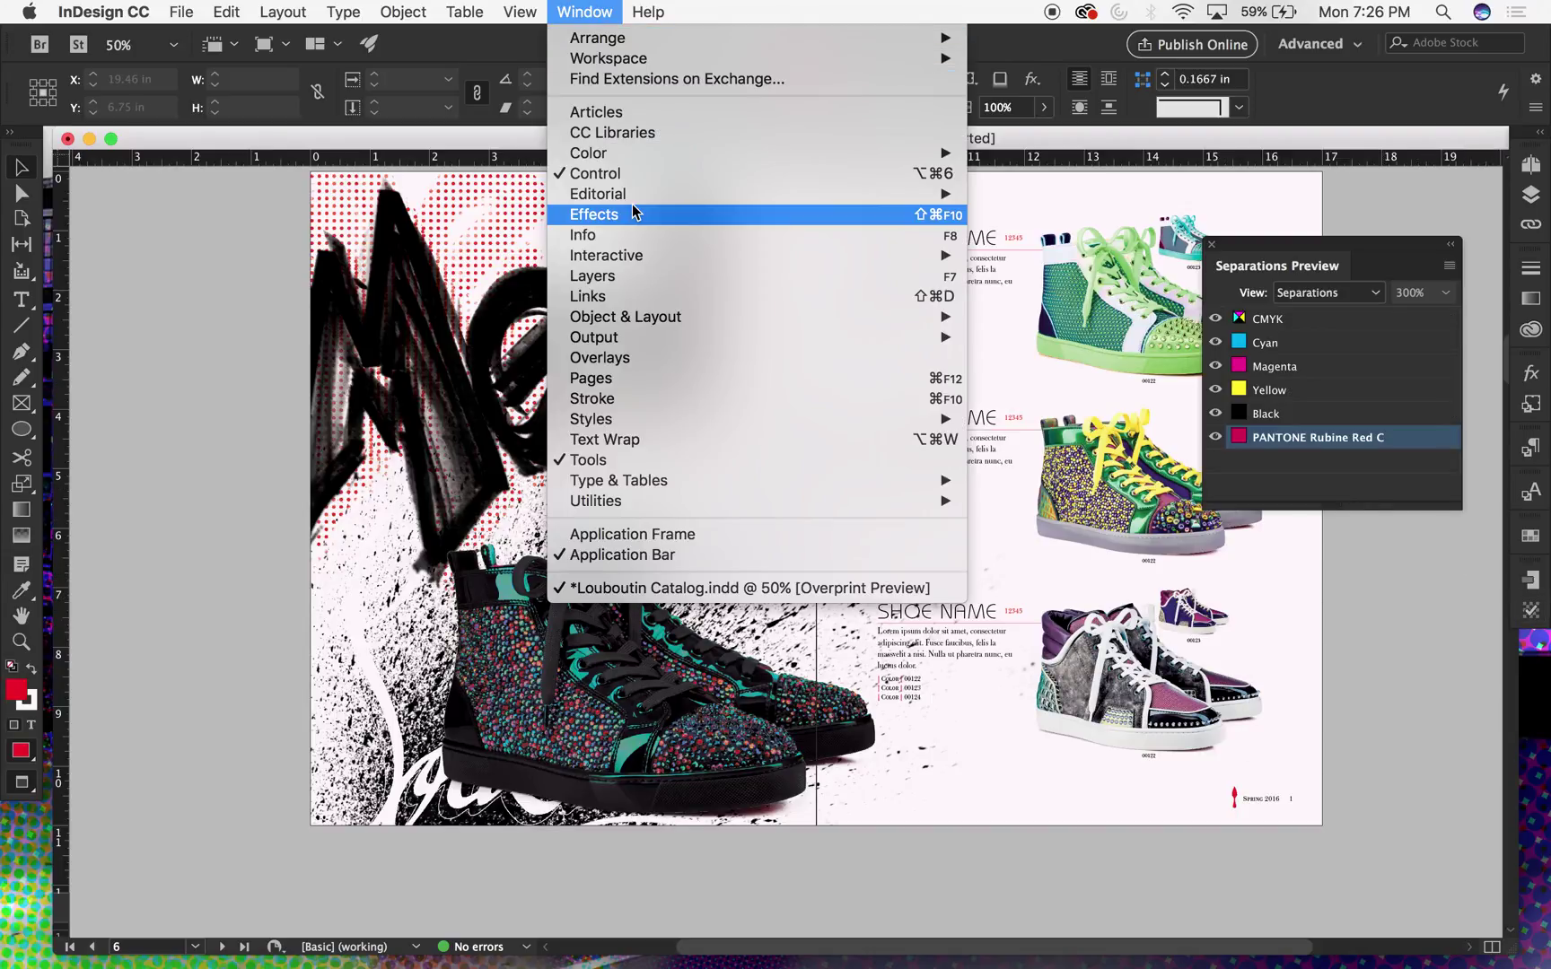
{"action": "mouse_move", "coordinate": [654, 347]}
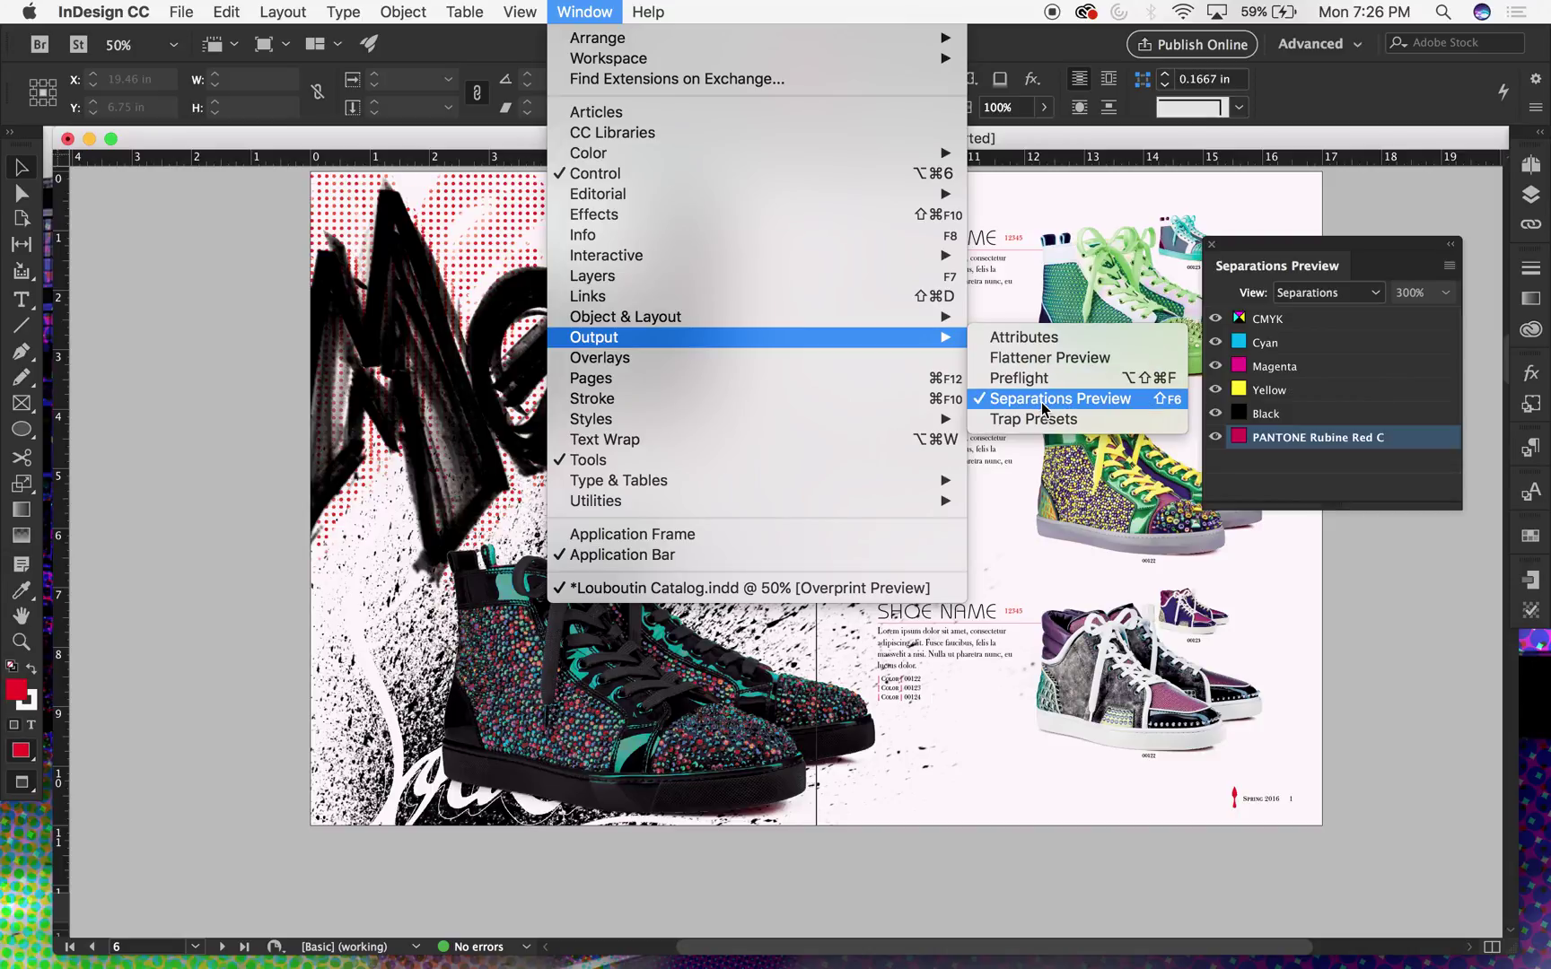
{"action": "left_click", "coordinate": [1333, 248]}
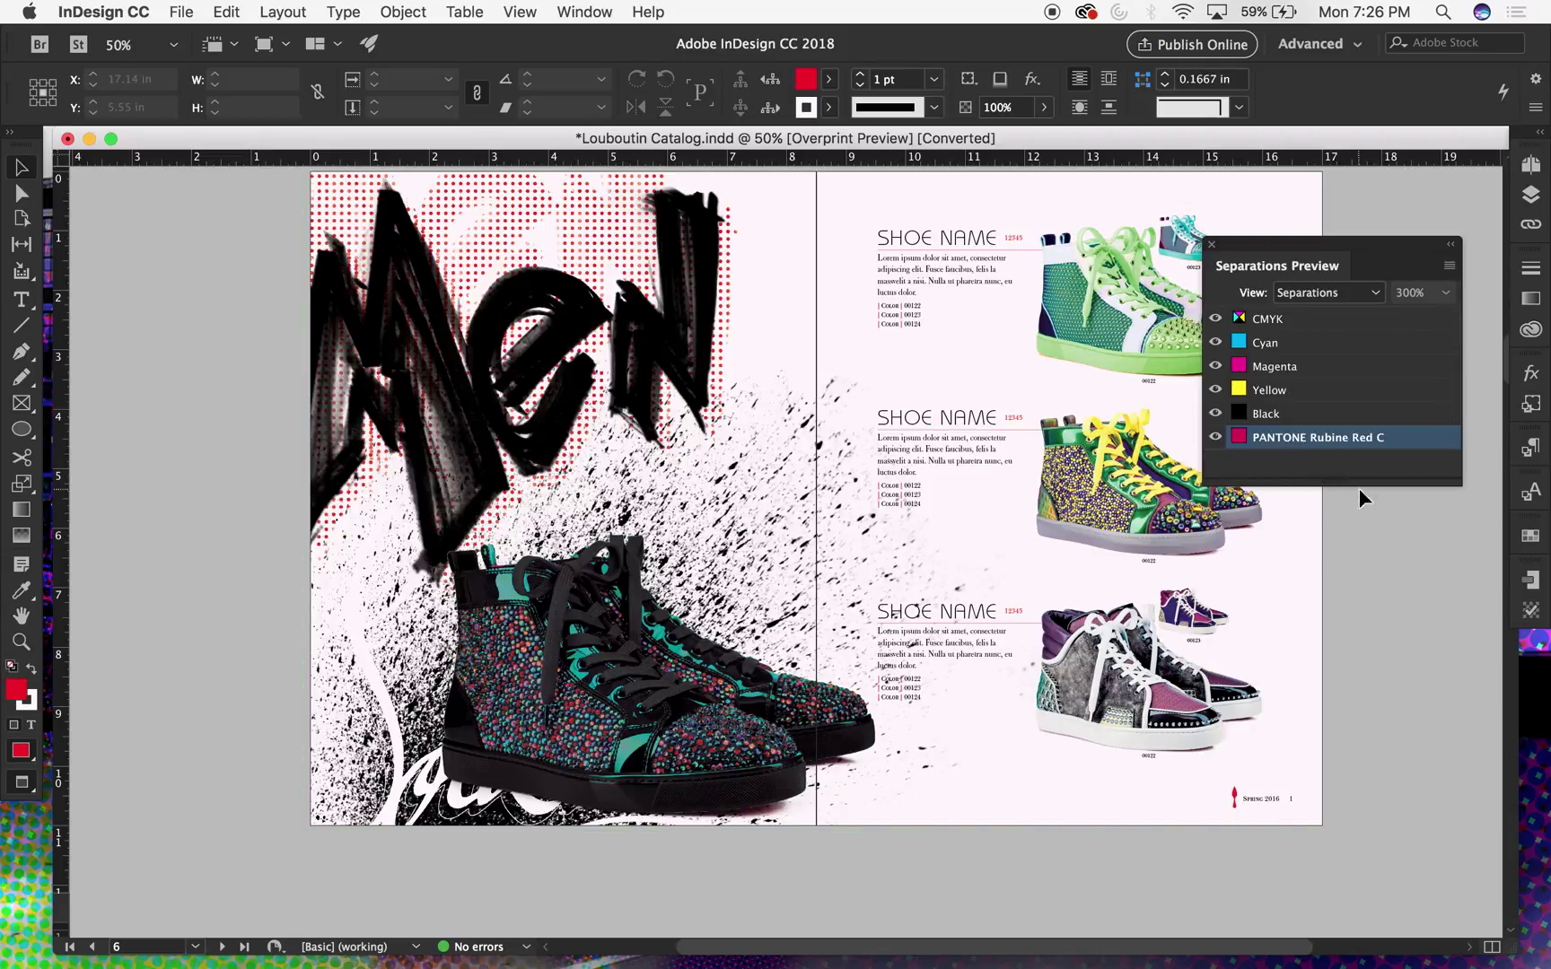
- Hide the Cyan, Magenta, Yellow and Black plates, leaving only the PANTONE Rubine Red C plate visible
{"action": "left_click", "coordinate": [1216, 343]}
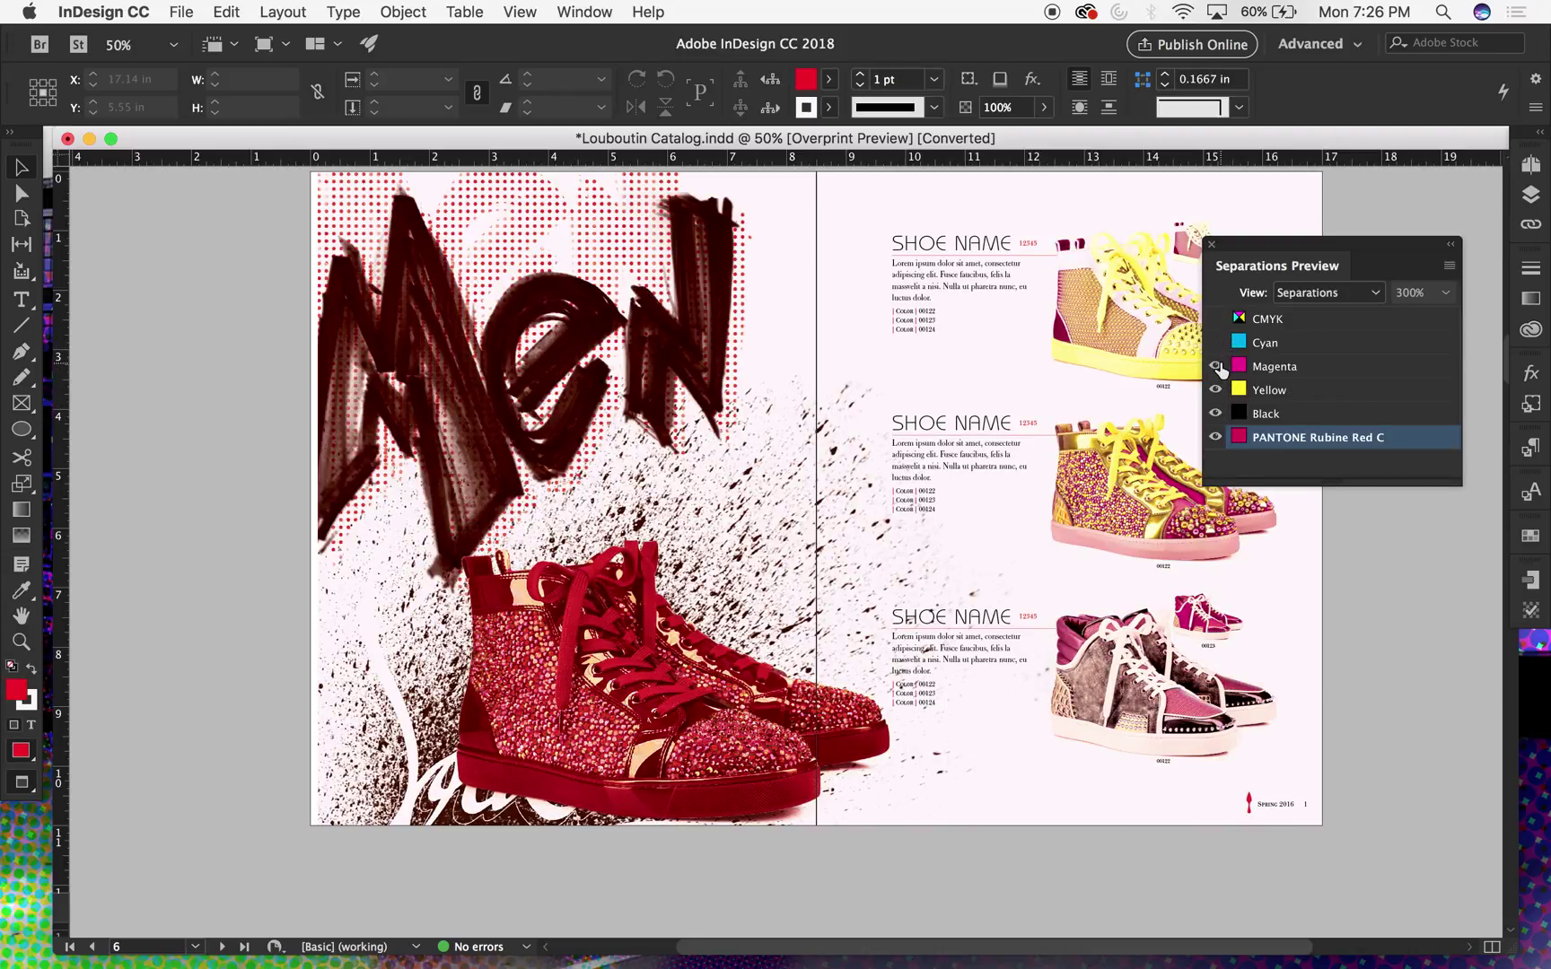
{"action": "left_click", "coordinate": [1215, 366]}
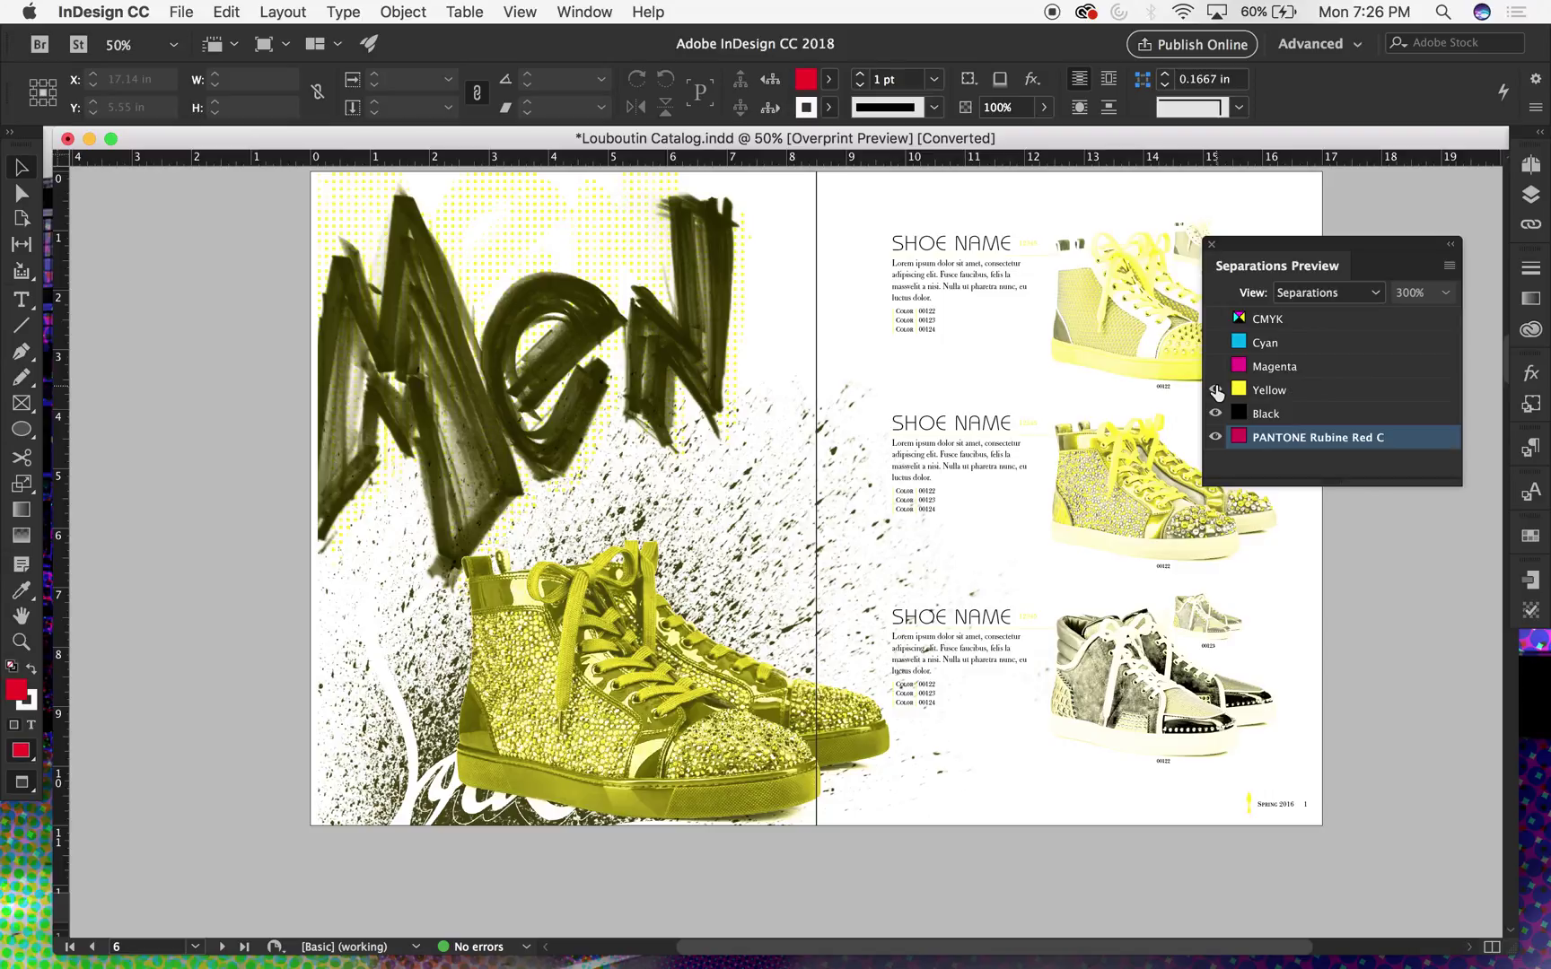
{"action": "left_click", "coordinate": [1216, 389]}
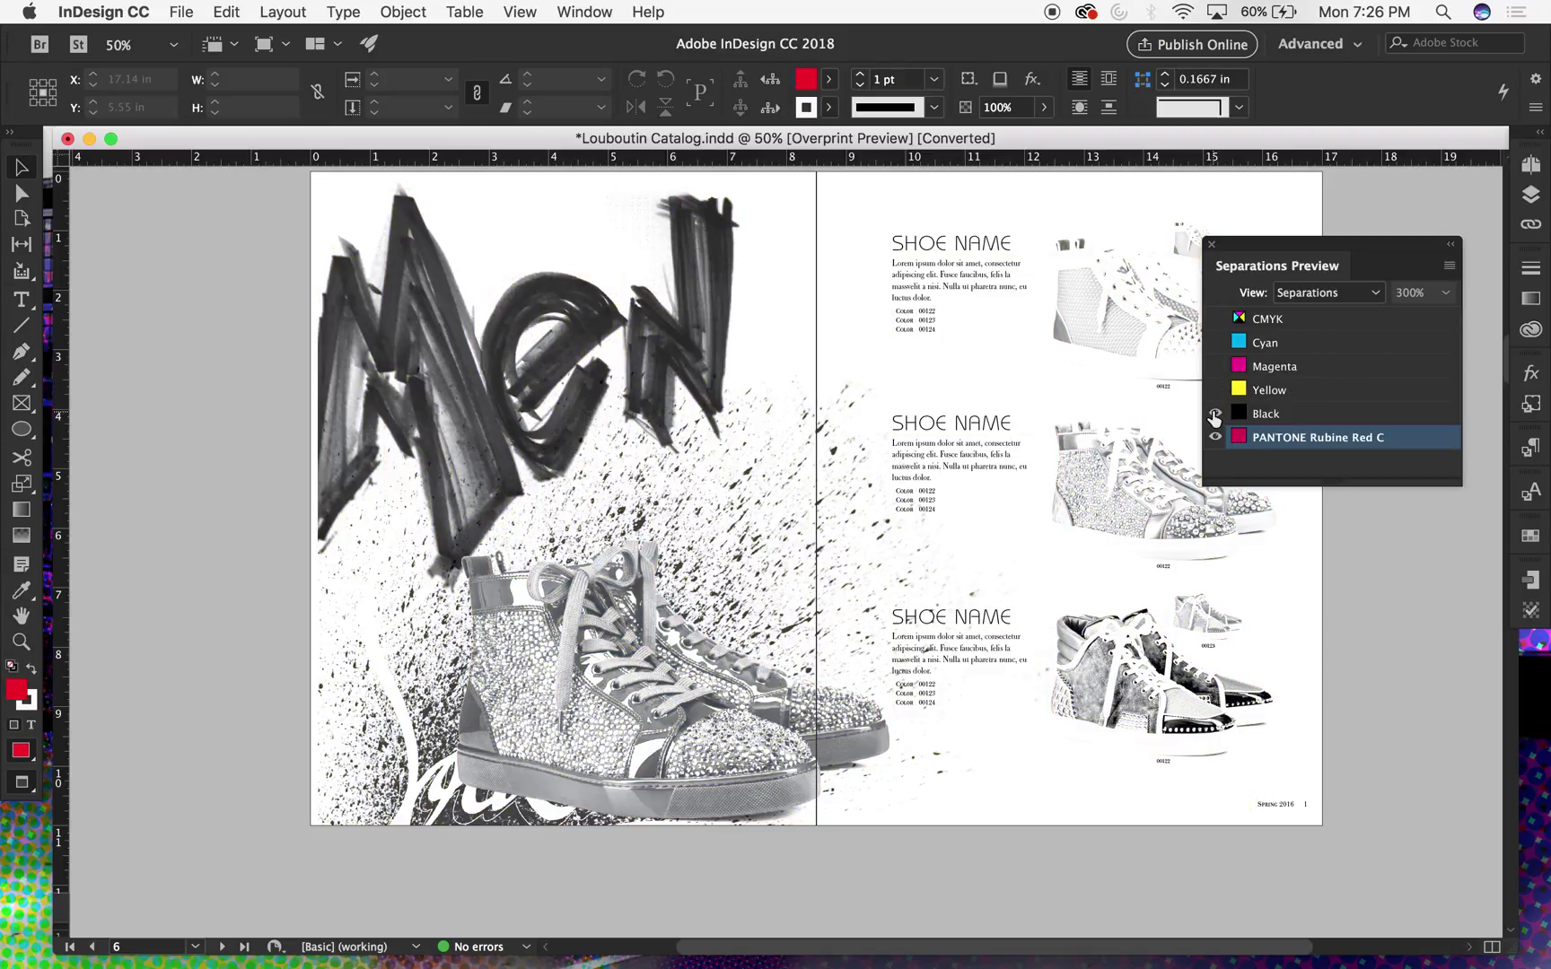
{"action": "left_click", "coordinate": [1215, 414]}
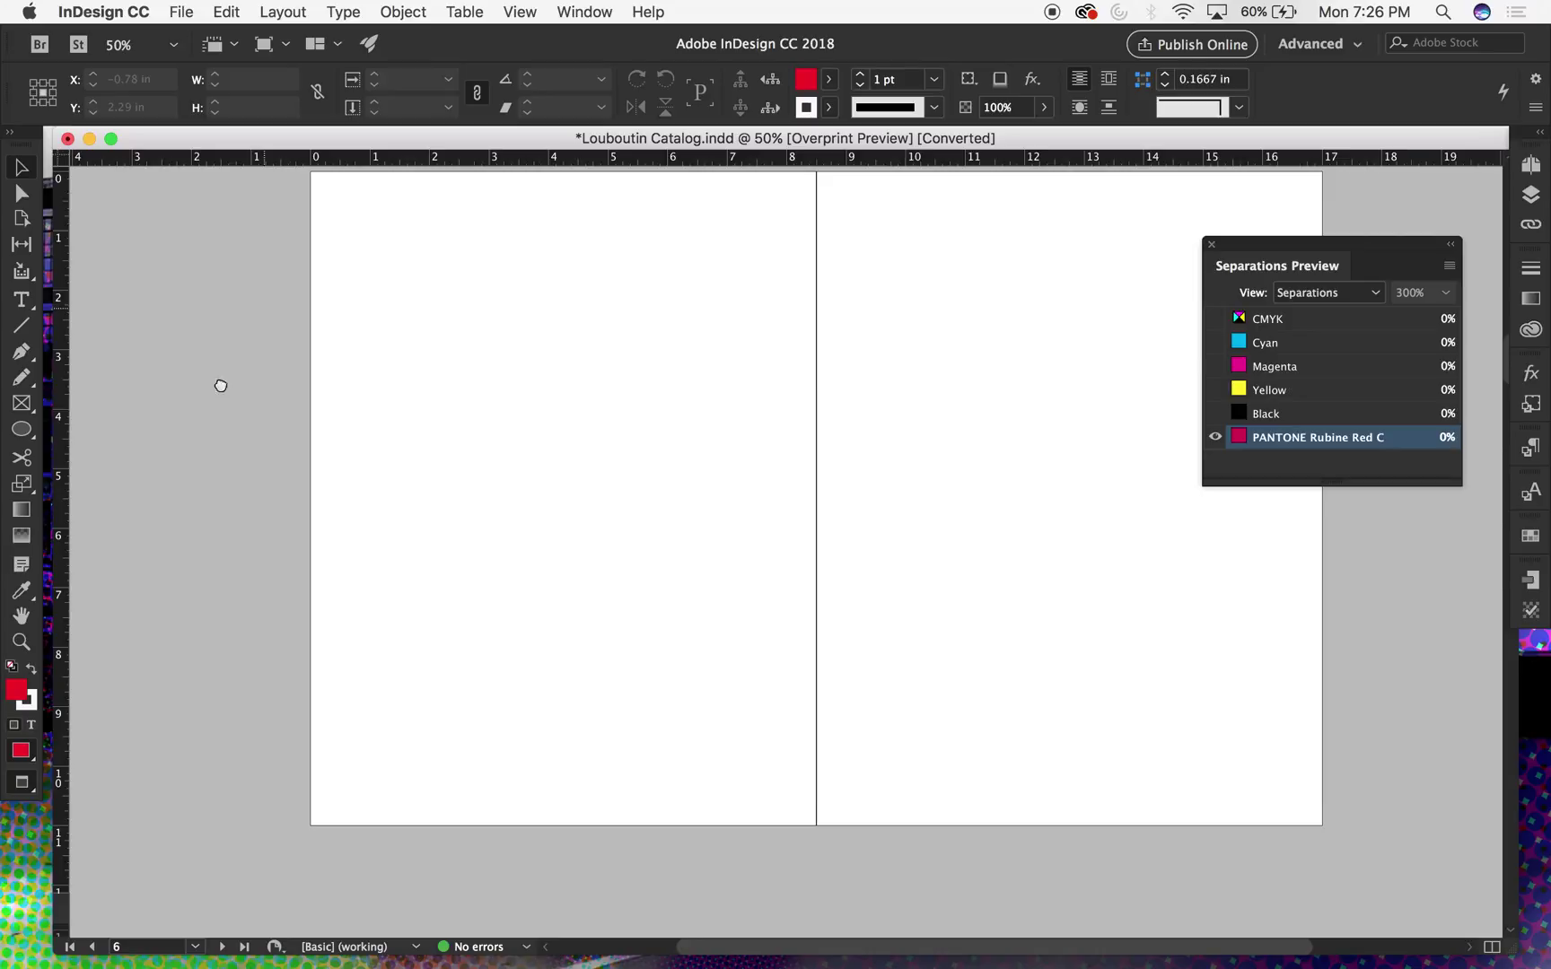
- Look through the catalog's first spreads for objects that print on the PANTONE Rubine Red C plate
{"action": "scroll", "coordinate": [177, 468], "scroll_direction": "down", "scroll_amount": 2}
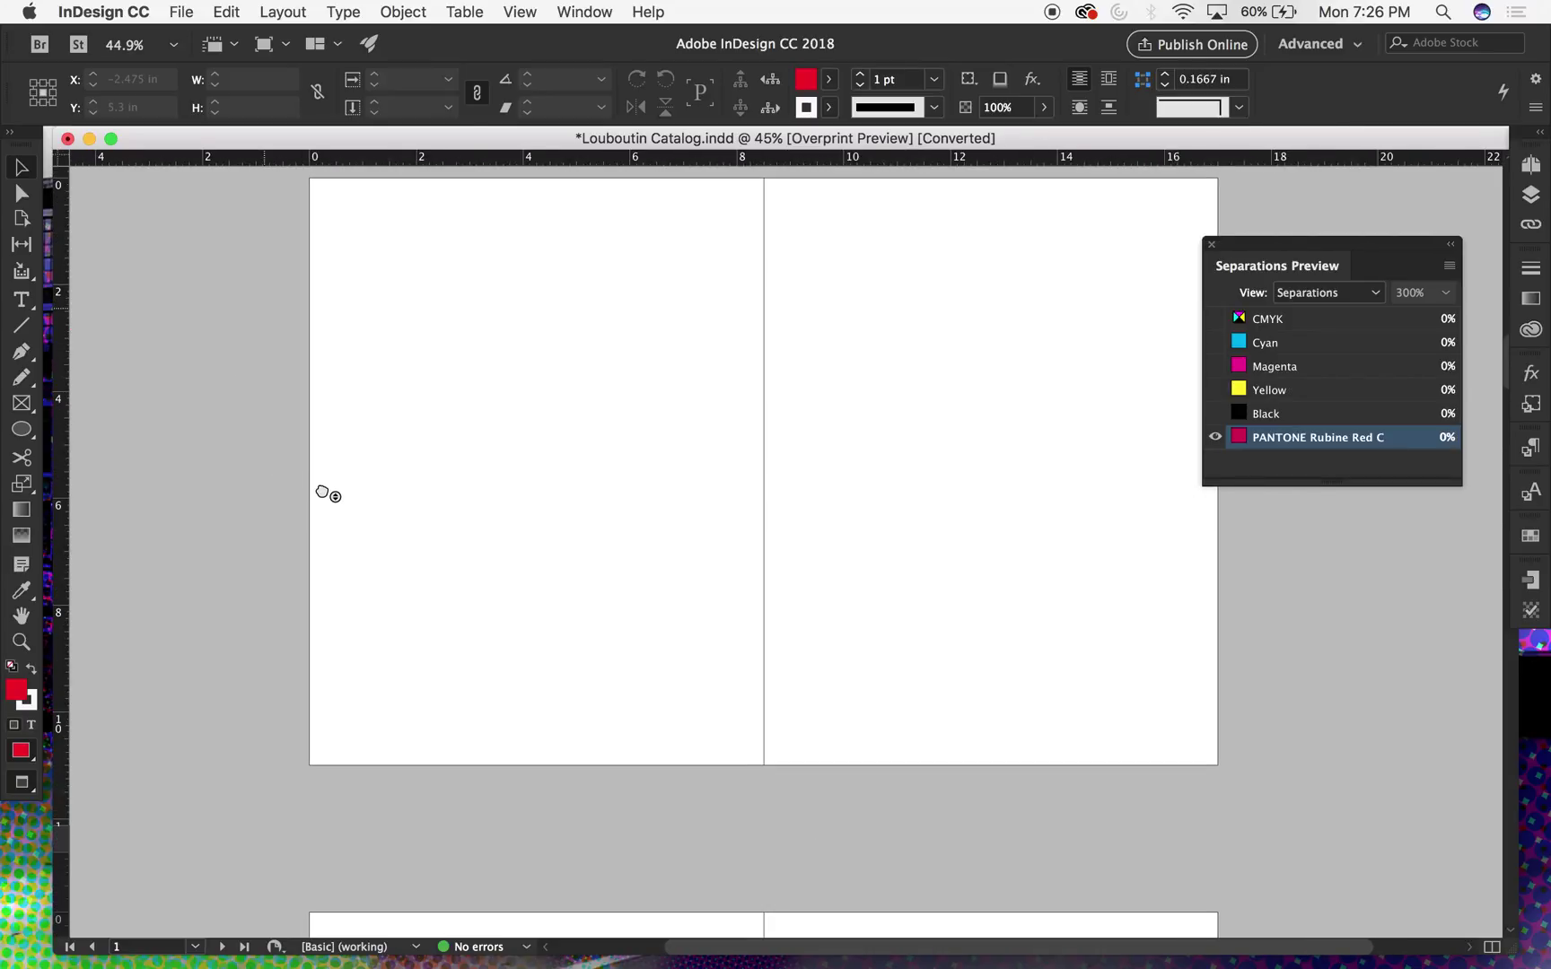
{"action": "key", "text": "super+equal"}
{"action": "key", "text": "super+minus"}
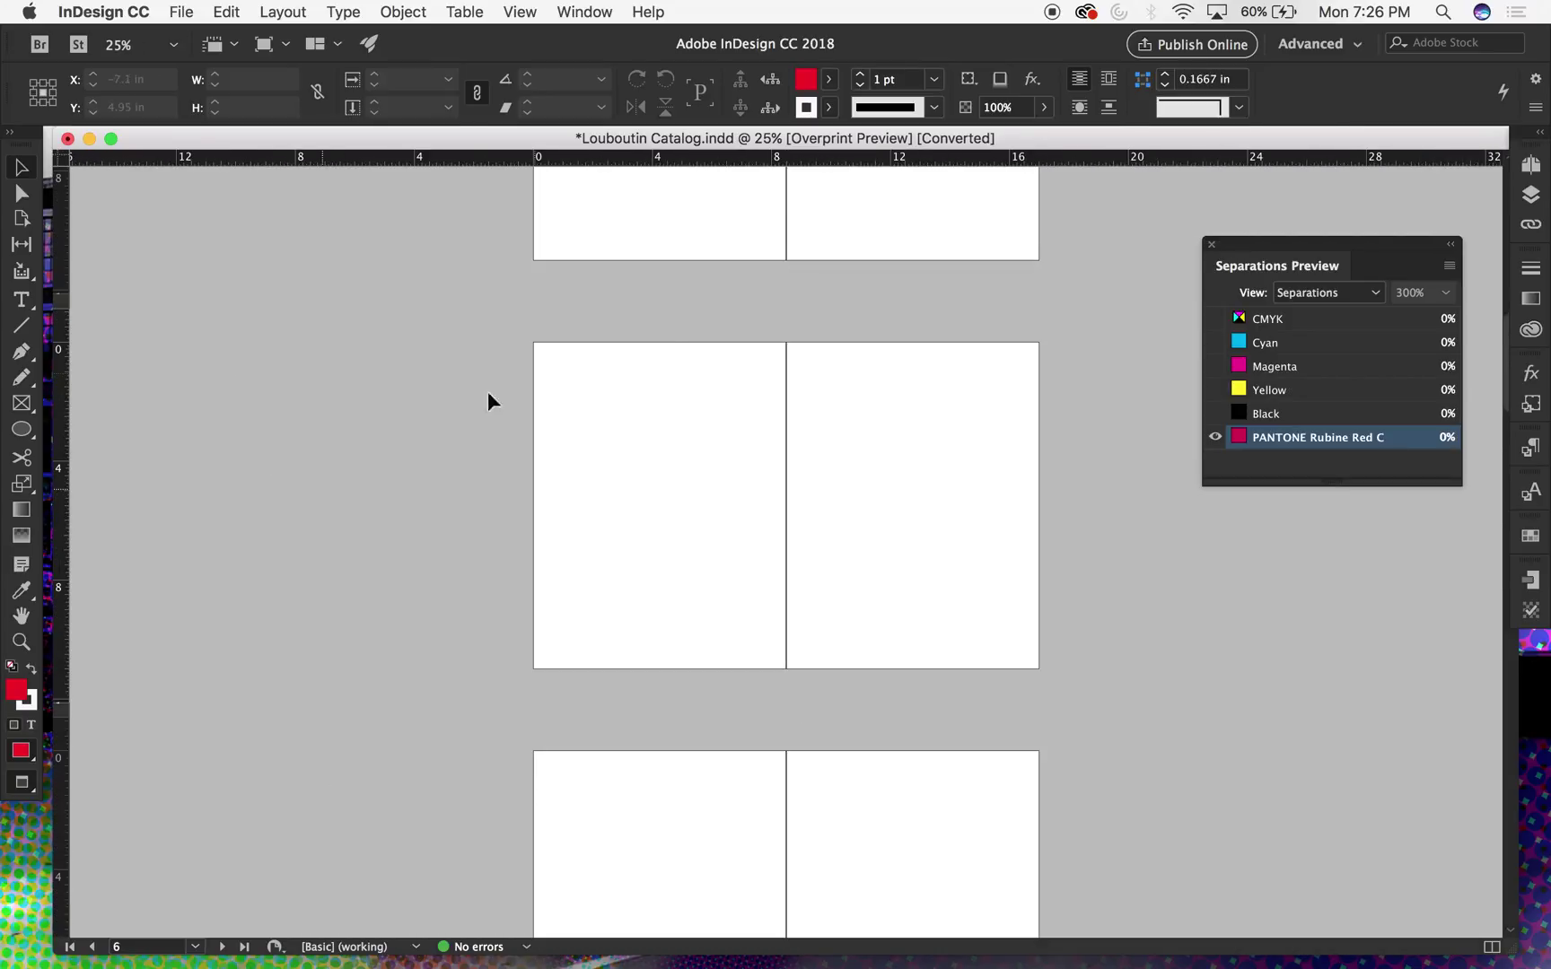
{"action": "scroll", "coordinate": [682, 340], "scroll_direction": "up", "scroll_amount": 2}
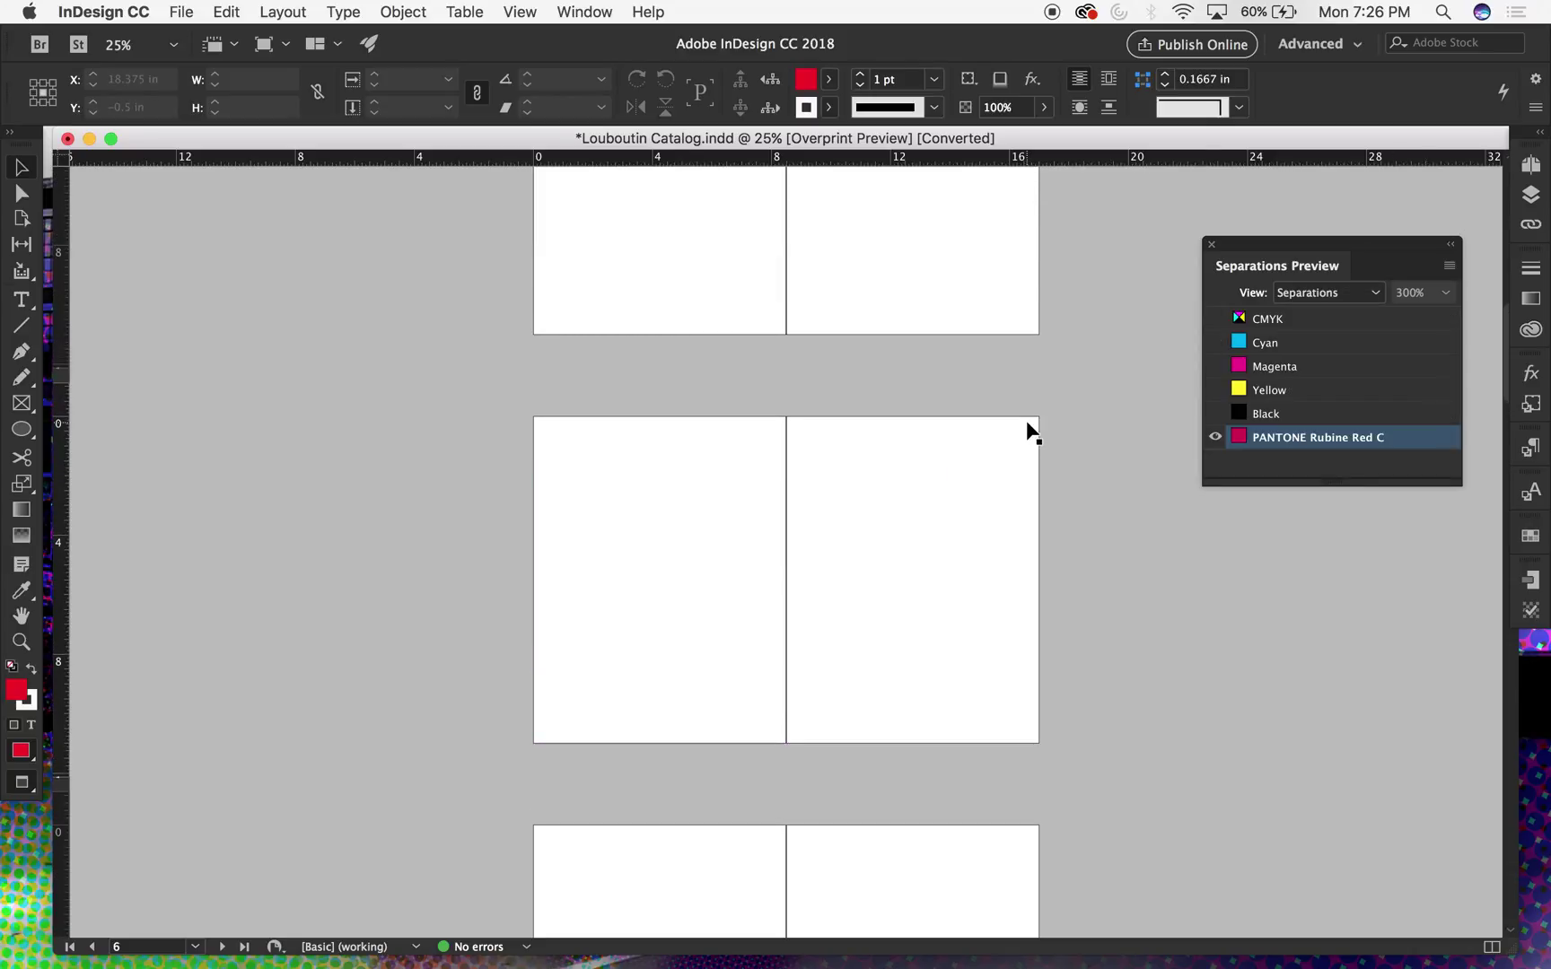
{"action": "scroll", "coordinate": [997, 252], "scroll_direction": "down", "scroll_amount": 5}
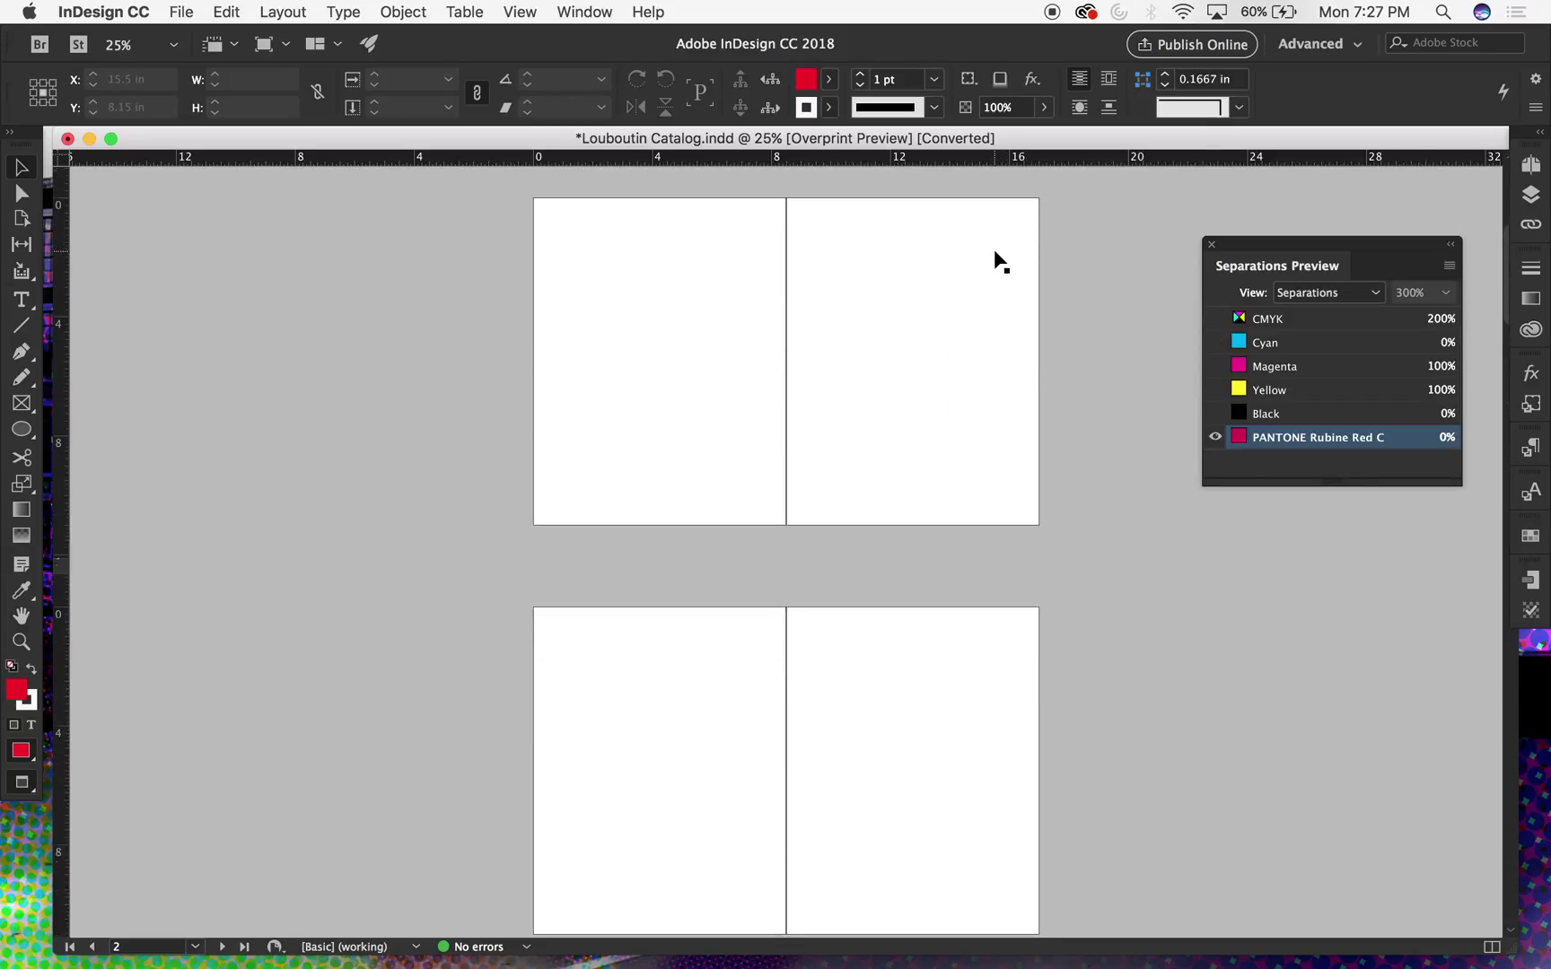
{"action": "scroll", "coordinate": [998, 260], "scroll_direction": "up", "scroll_amount": 6}
{"action": "scroll", "coordinate": [999, 260], "scroll_direction": "down", "scroll_amount": 4}
{"action": "scroll", "coordinate": [998, 260], "scroll_direction": "down", "scroll_amount": 7}
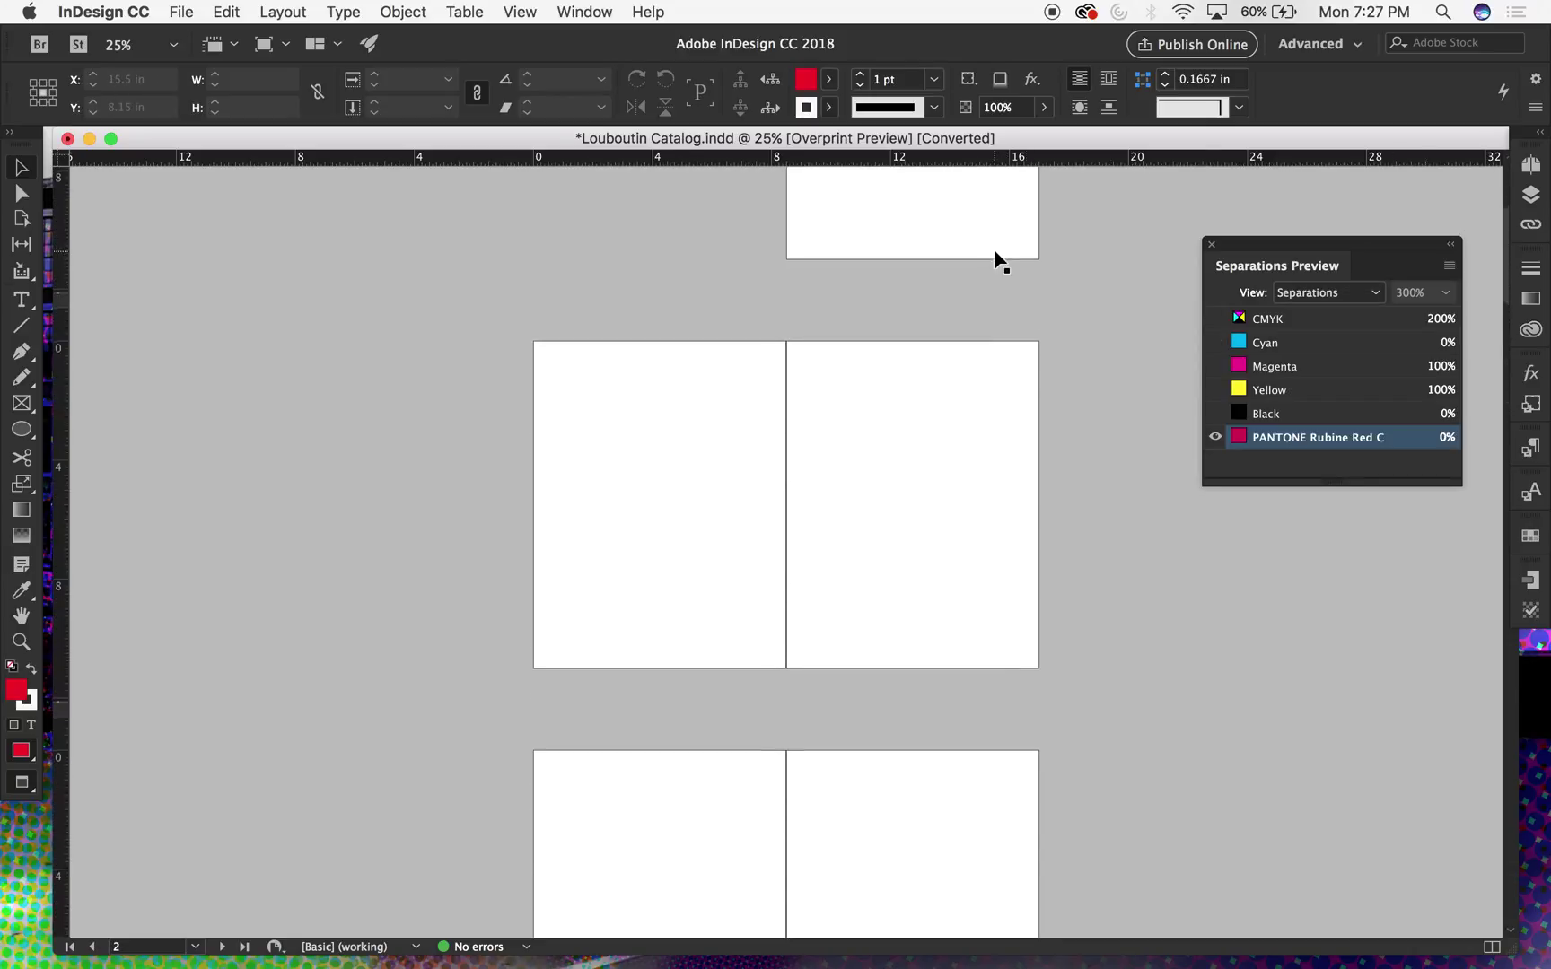
{"action": "scroll", "coordinate": [999, 261], "scroll_direction": "down", "scroll_amount": 9}
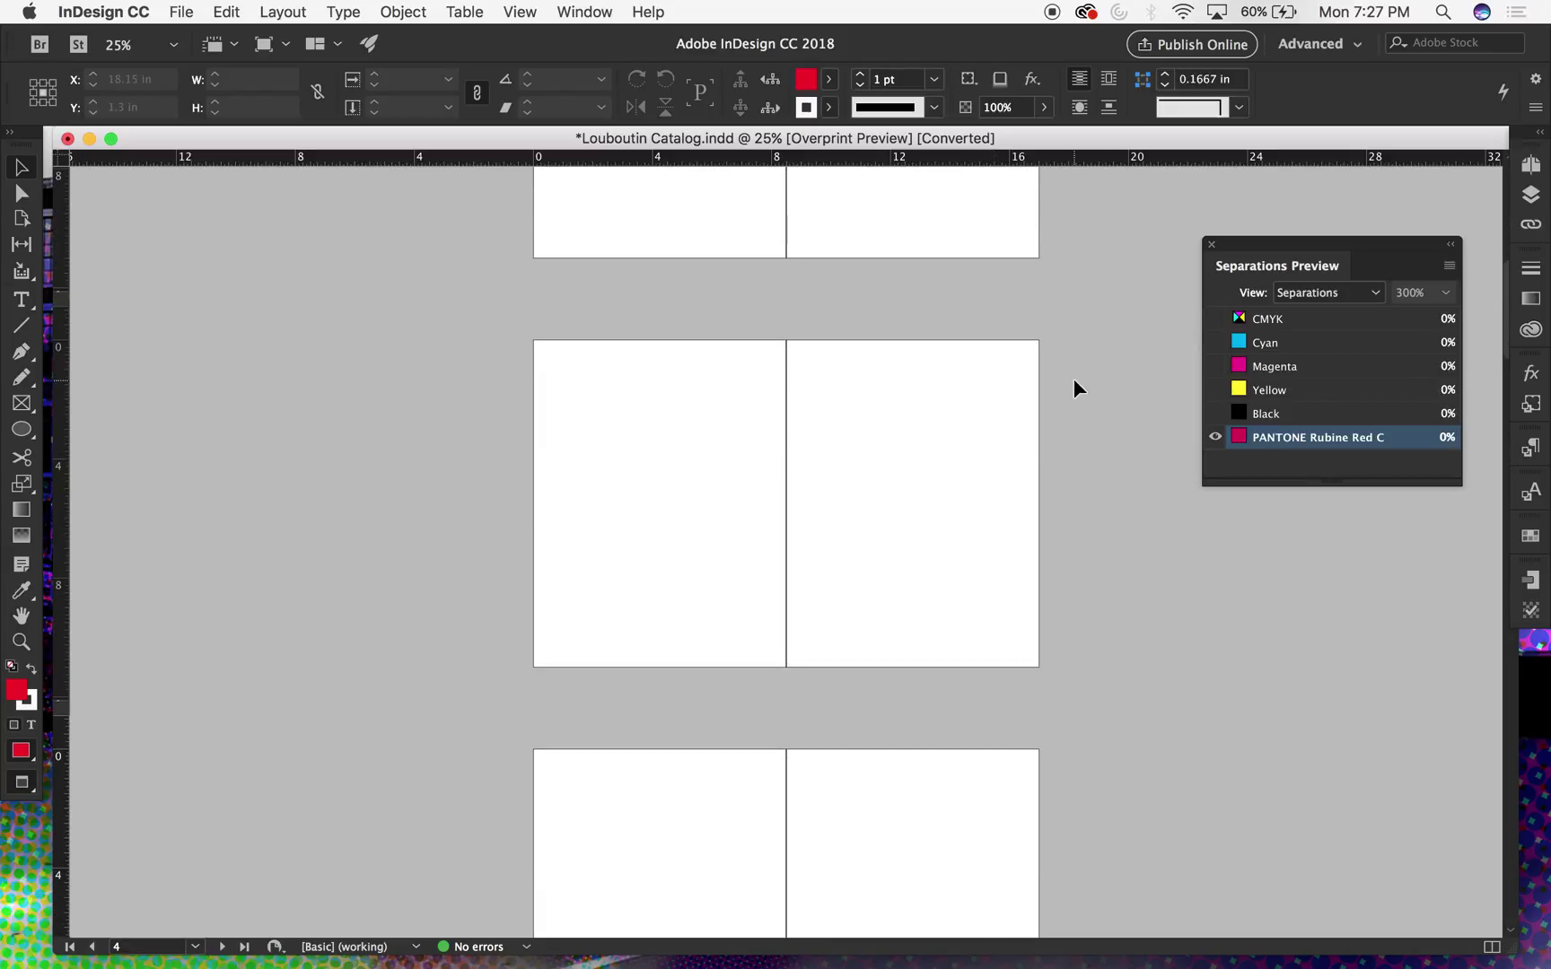
{"action": "scroll", "coordinate": [1074, 381], "scroll_direction": "down", "scroll_amount": 10}
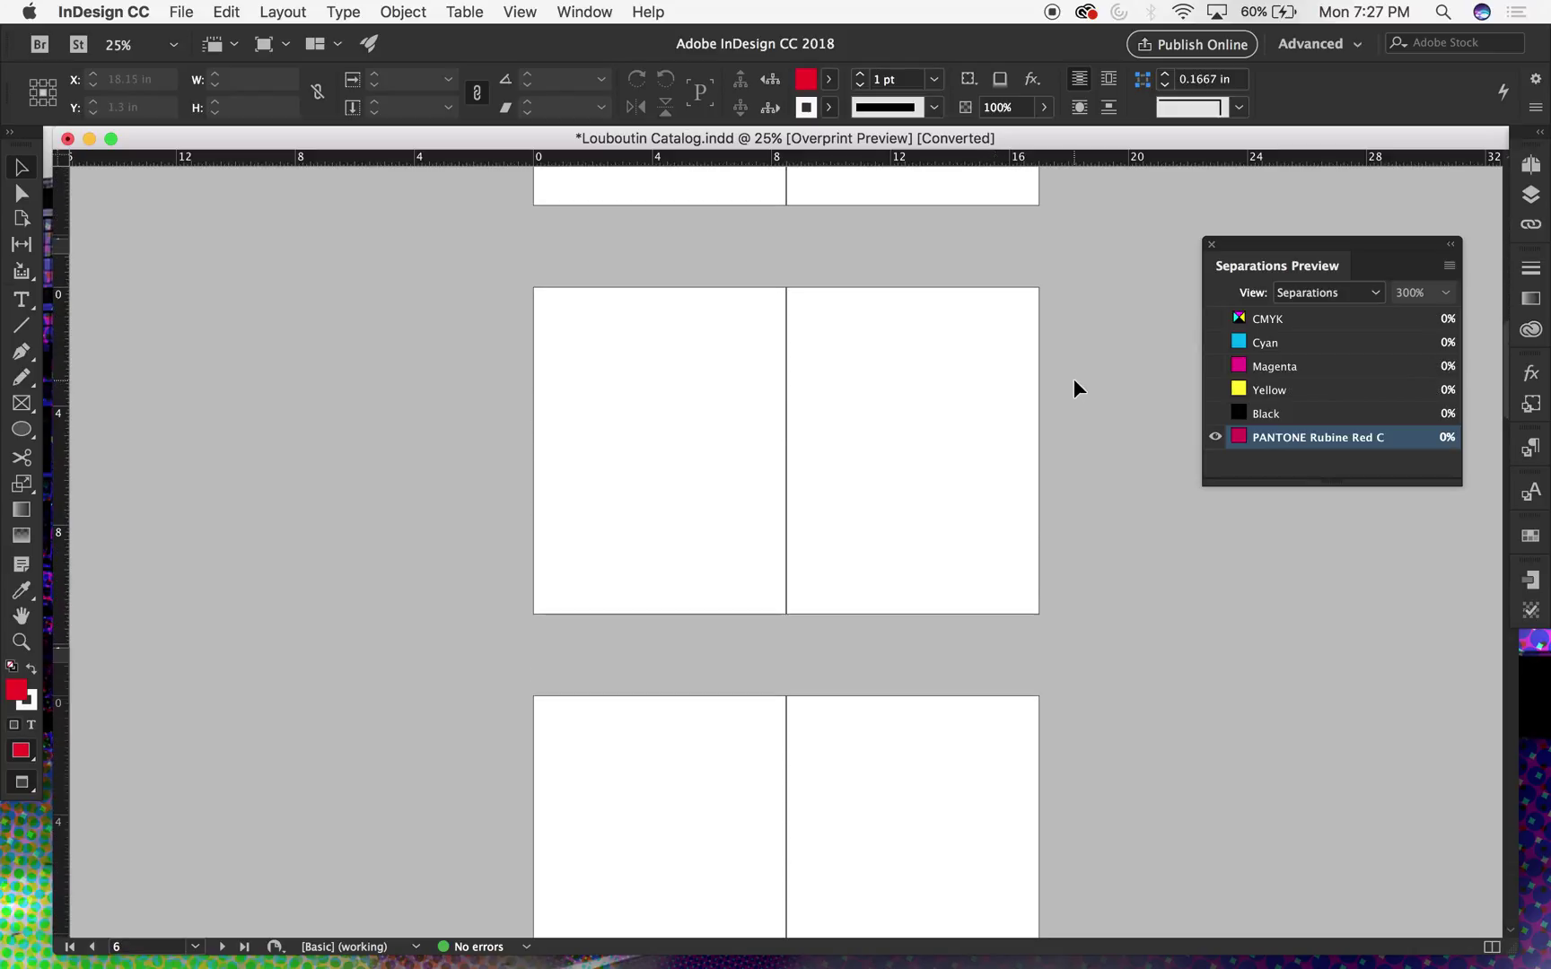
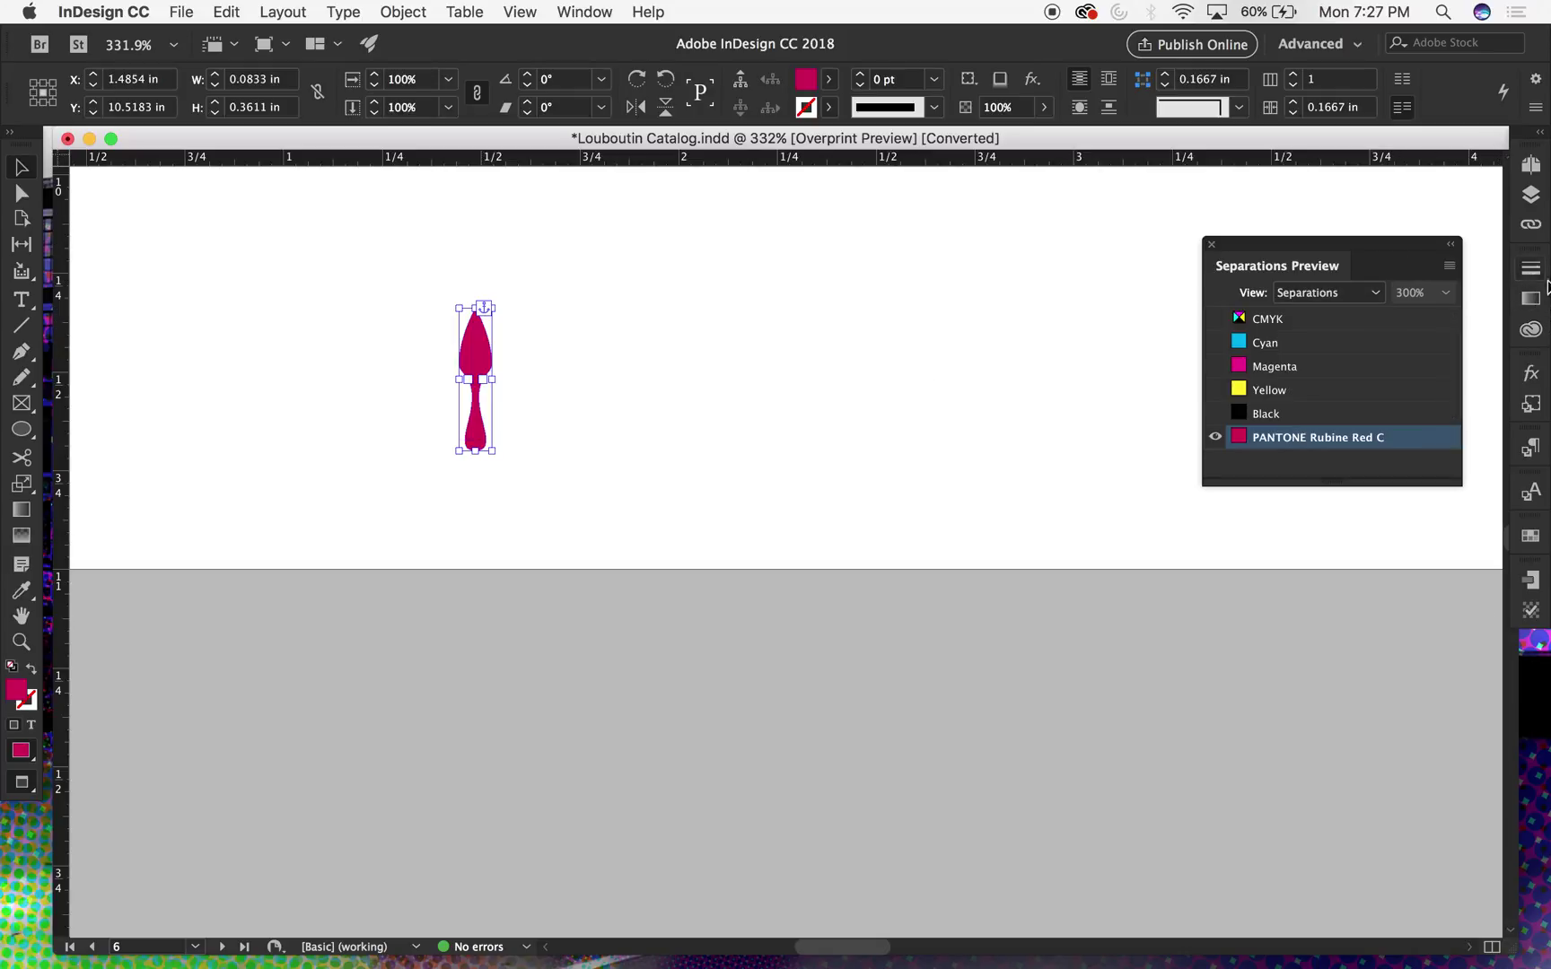
- Recolor the small PANTONE Rubine Red C ornament at the foot of page 6 with the R=245 G=10 B=28 swatch
{"action": "left_click", "coordinate": [1530, 535]}
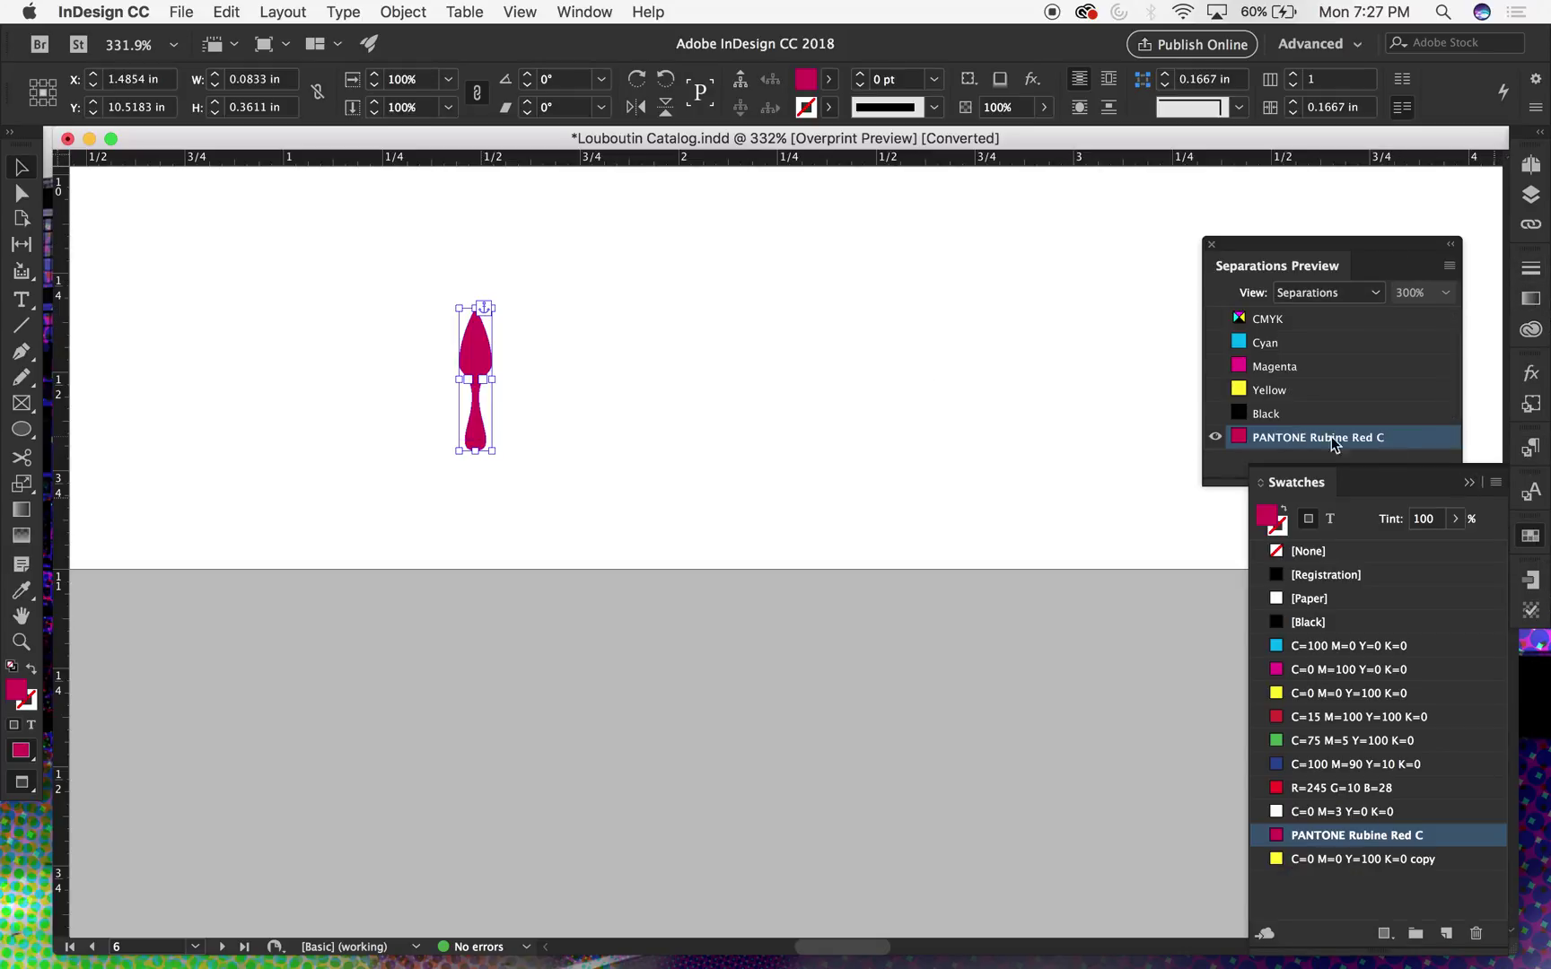
{"action": "left_click", "coordinate": [1283, 787]}
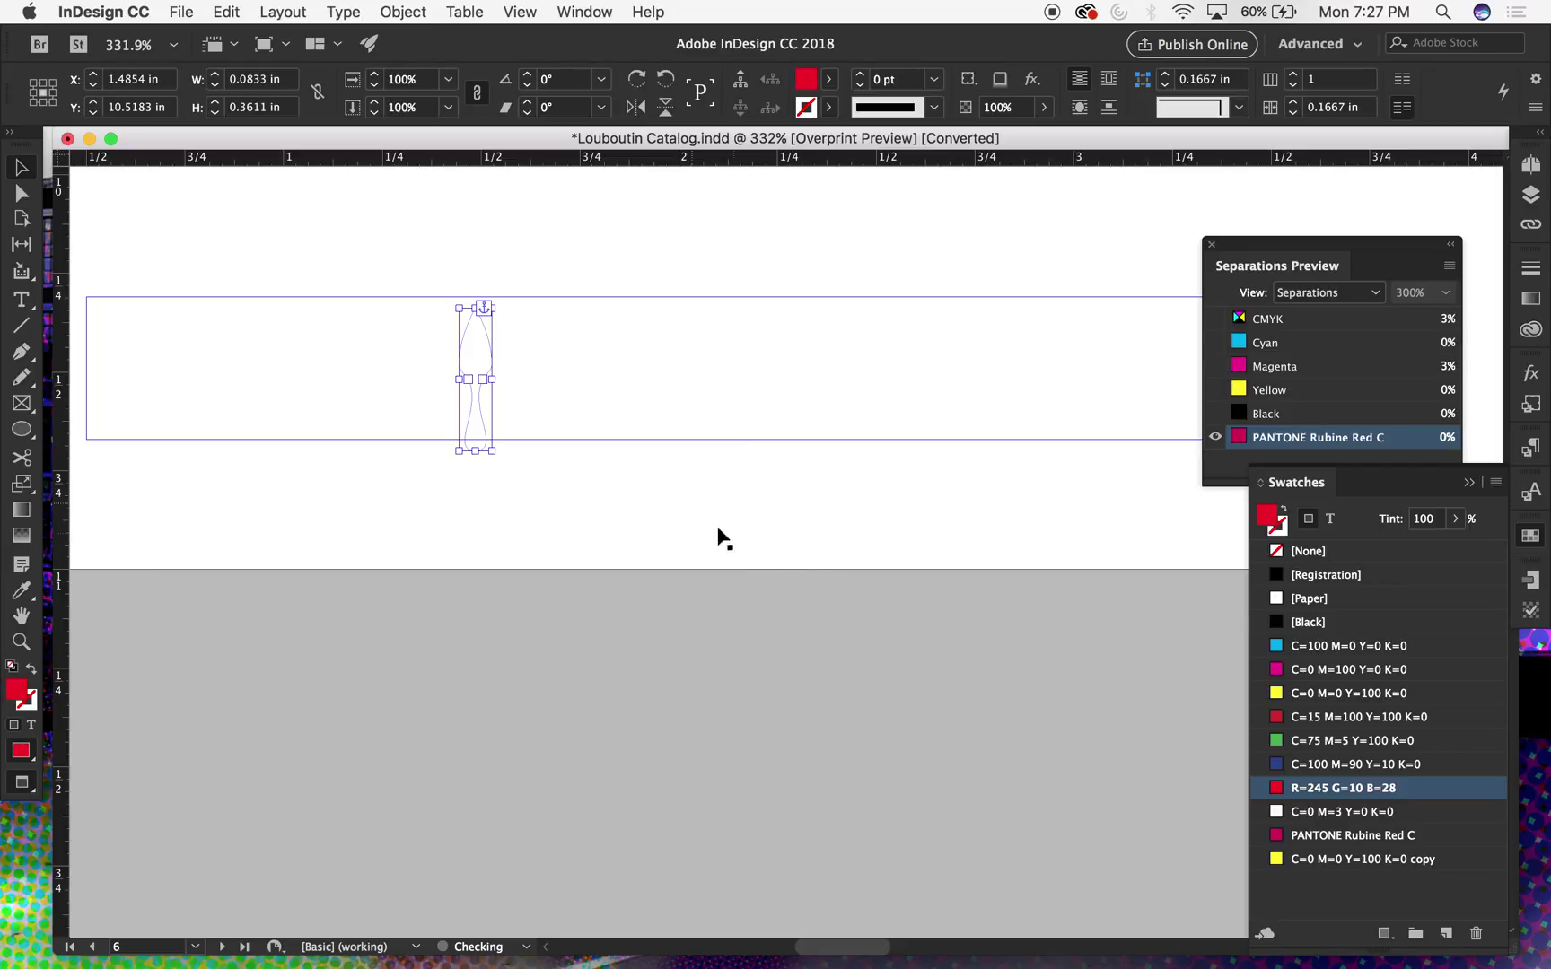
{"action": "left_click", "coordinate": [815, 586]}
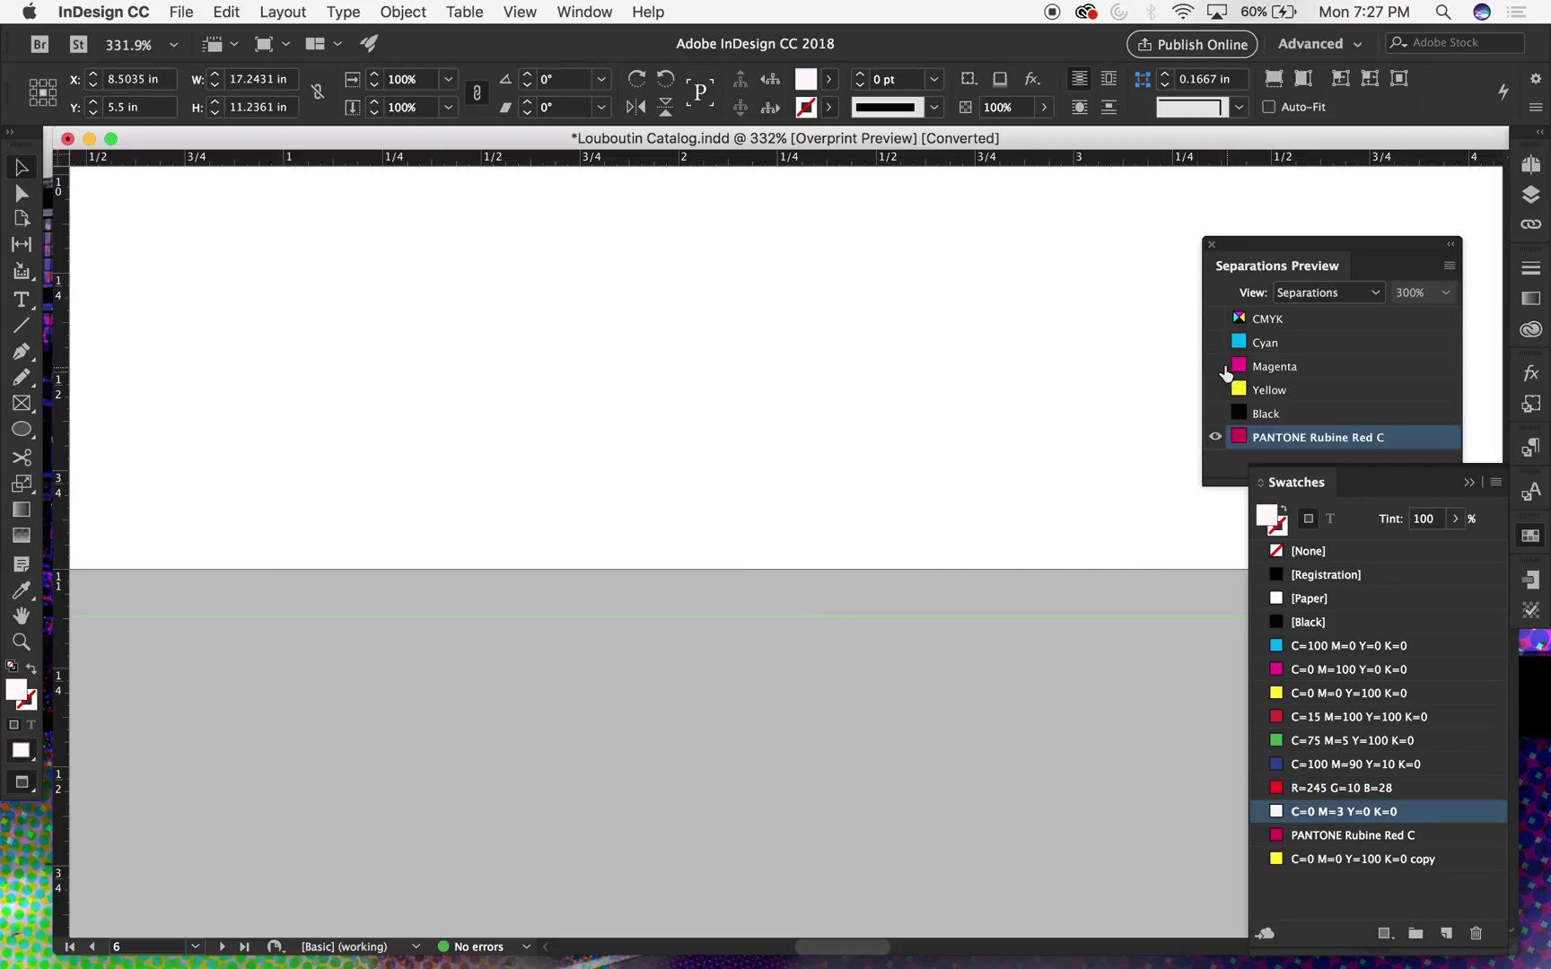
- Examine the spreads from page 7 to page 11 for remaining objects on the PANTONE Rubine Red C plate
{"action": "key", "text": "super+minus"}
{"action": "key", "text": "super+minus"}
{"action": "key", "text": "super+minus"}
{"action": "key", "text": "super+minus"}
{"action": "key", "text": "super+minus"}
{"action": "key", "text": "super+minus"}
{"action": "key", "text": "super+minus"}
{"action": "key", "text": "super+minus"}
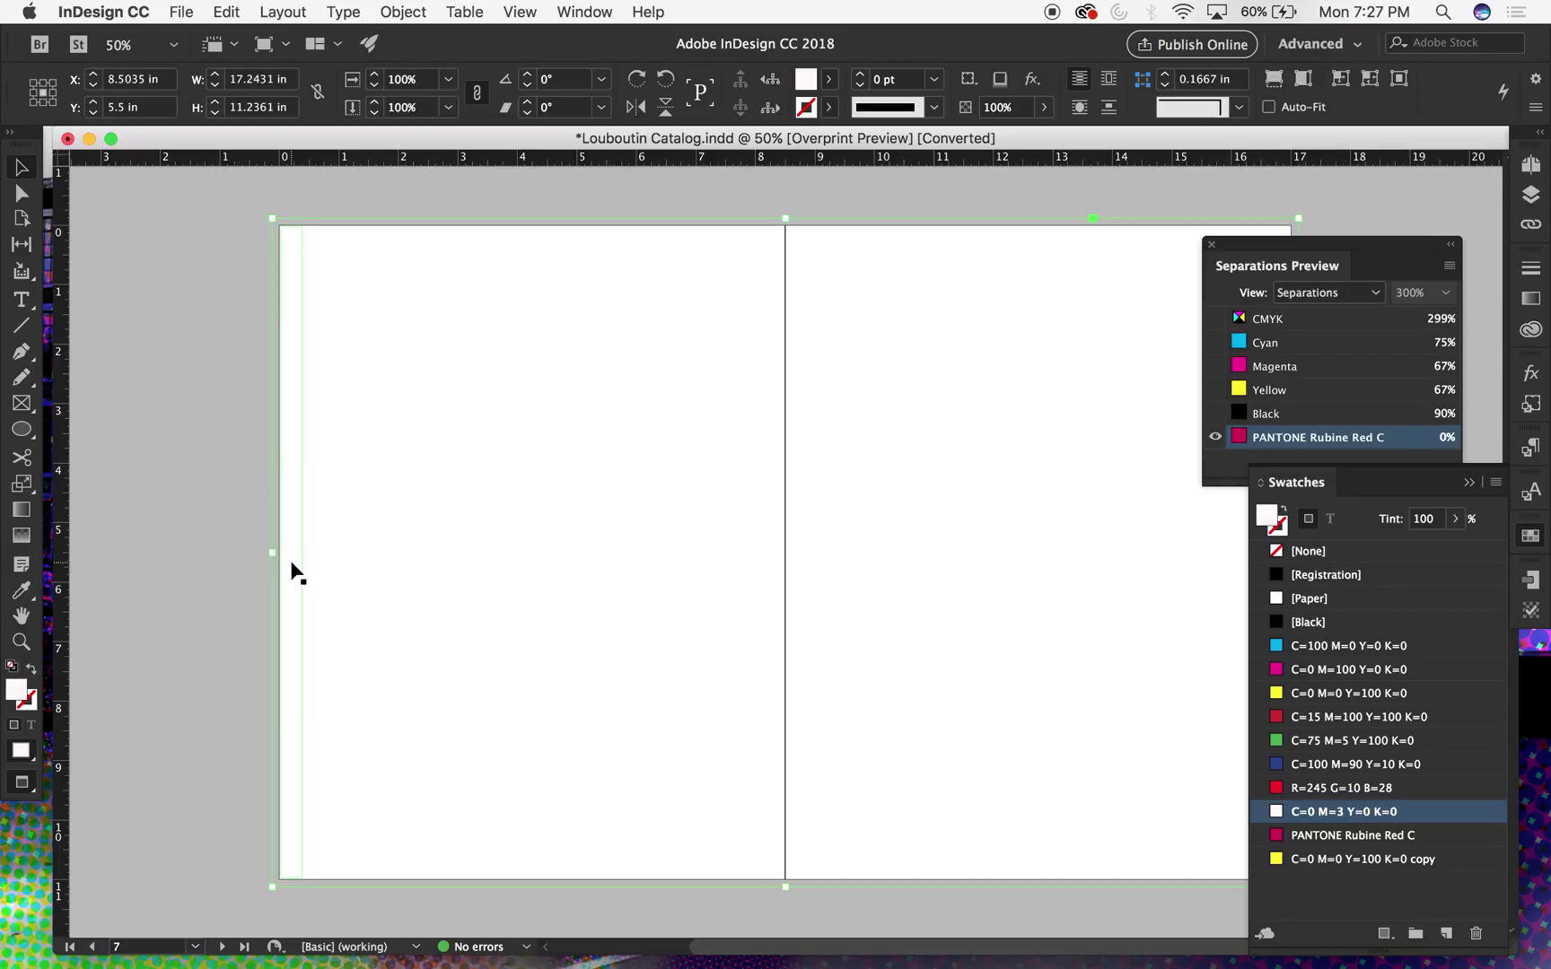
{"action": "scroll", "coordinate": [296, 574], "scroll_direction": "down", "scroll_amount": 3}
{"action": "scroll", "coordinate": [296, 574], "scroll_direction": "down", "scroll_amount": 15}
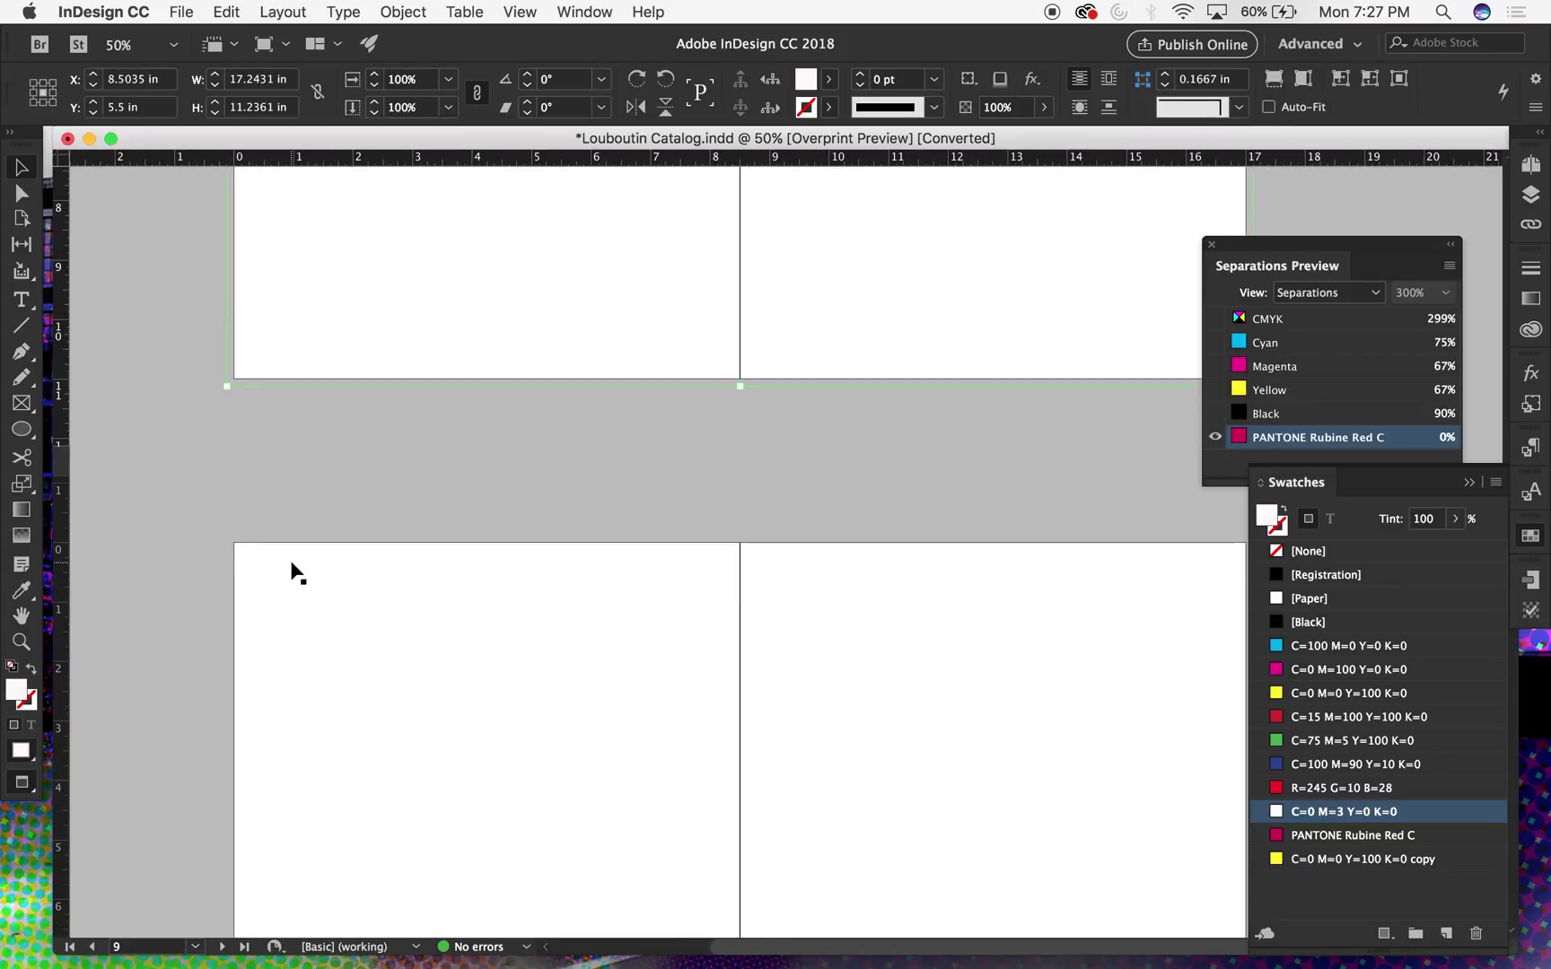
{"action": "scroll", "coordinate": [296, 574], "scroll_direction": "down", "scroll_amount": 15}
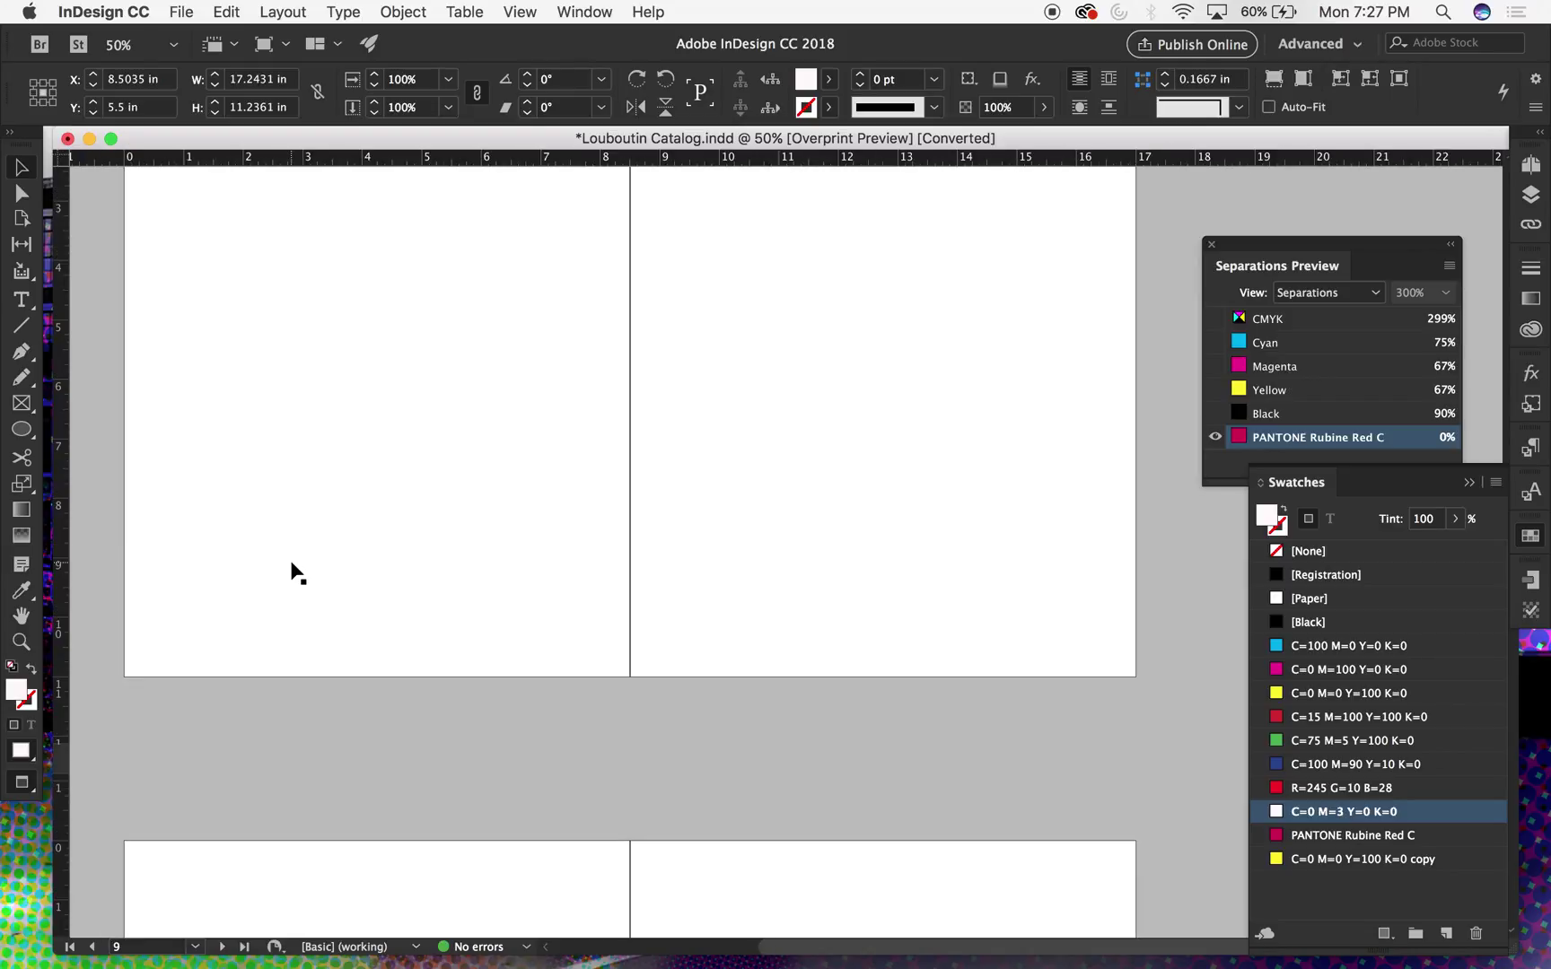
{"action": "scroll", "coordinate": [296, 574], "scroll_direction": "down", "scroll_amount": 5}
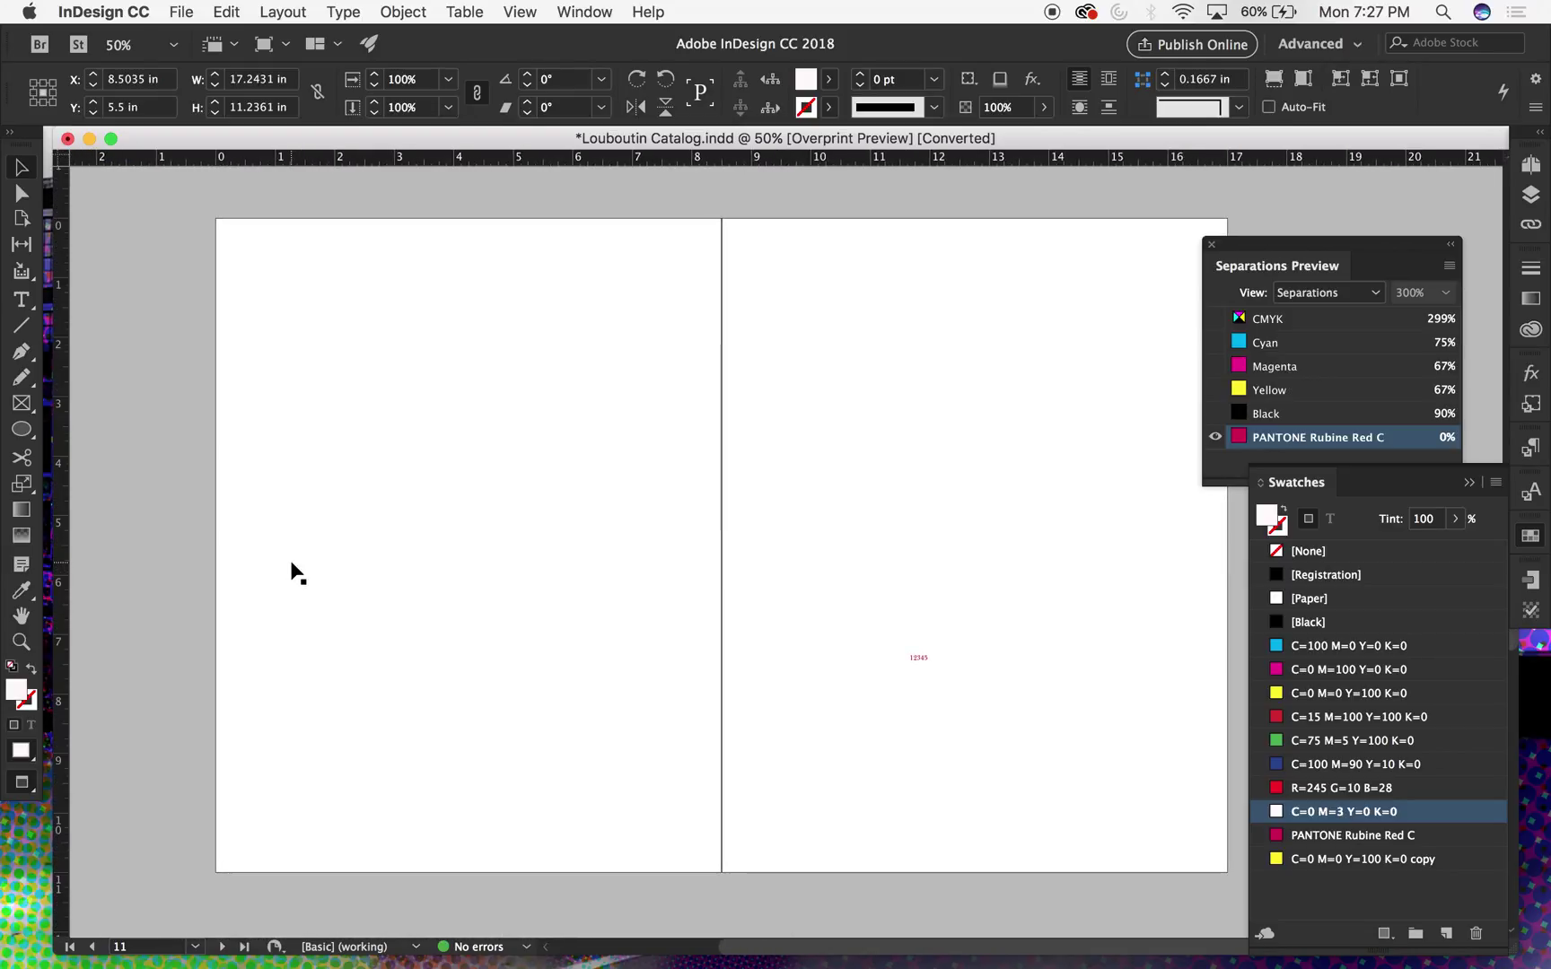
- Recolor the shoe number text 12345 on page 11 from the spot color to the R=245 G=10 B=28 swatch
{"action": "double_click", "coordinate": [920, 655]}
{"action": "key", "text": "Escape"}
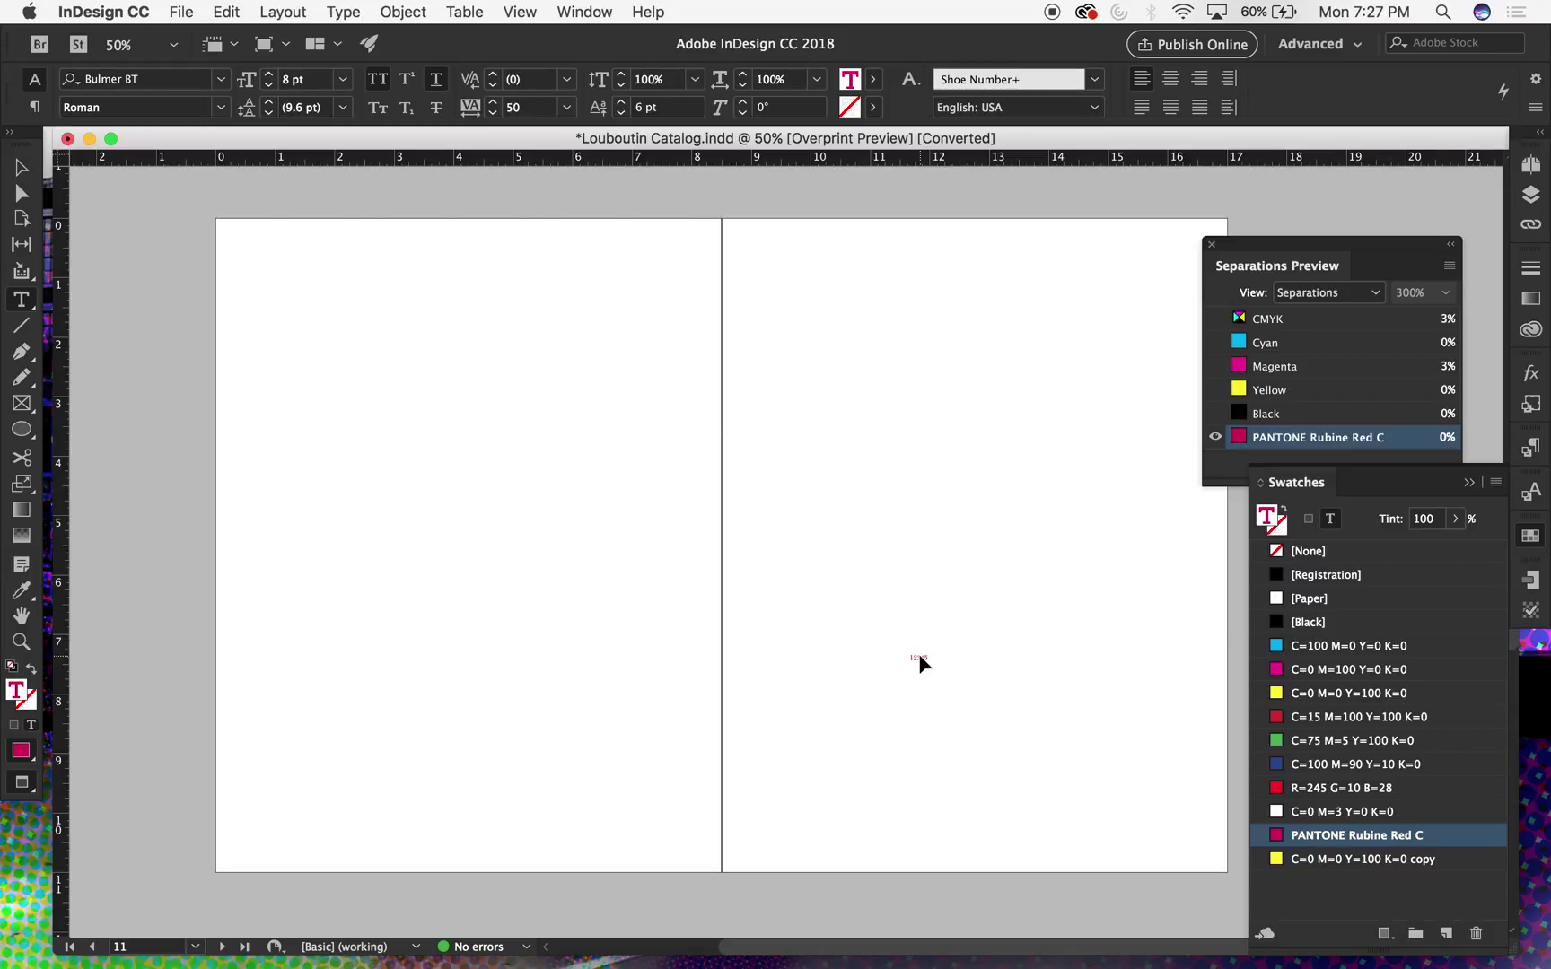
{"action": "key", "text": "super+equal"}
{"action": "key", "text": "super+equal"}
{"action": "key", "text": "super+equal"}
{"action": "key", "text": "super+equal"}
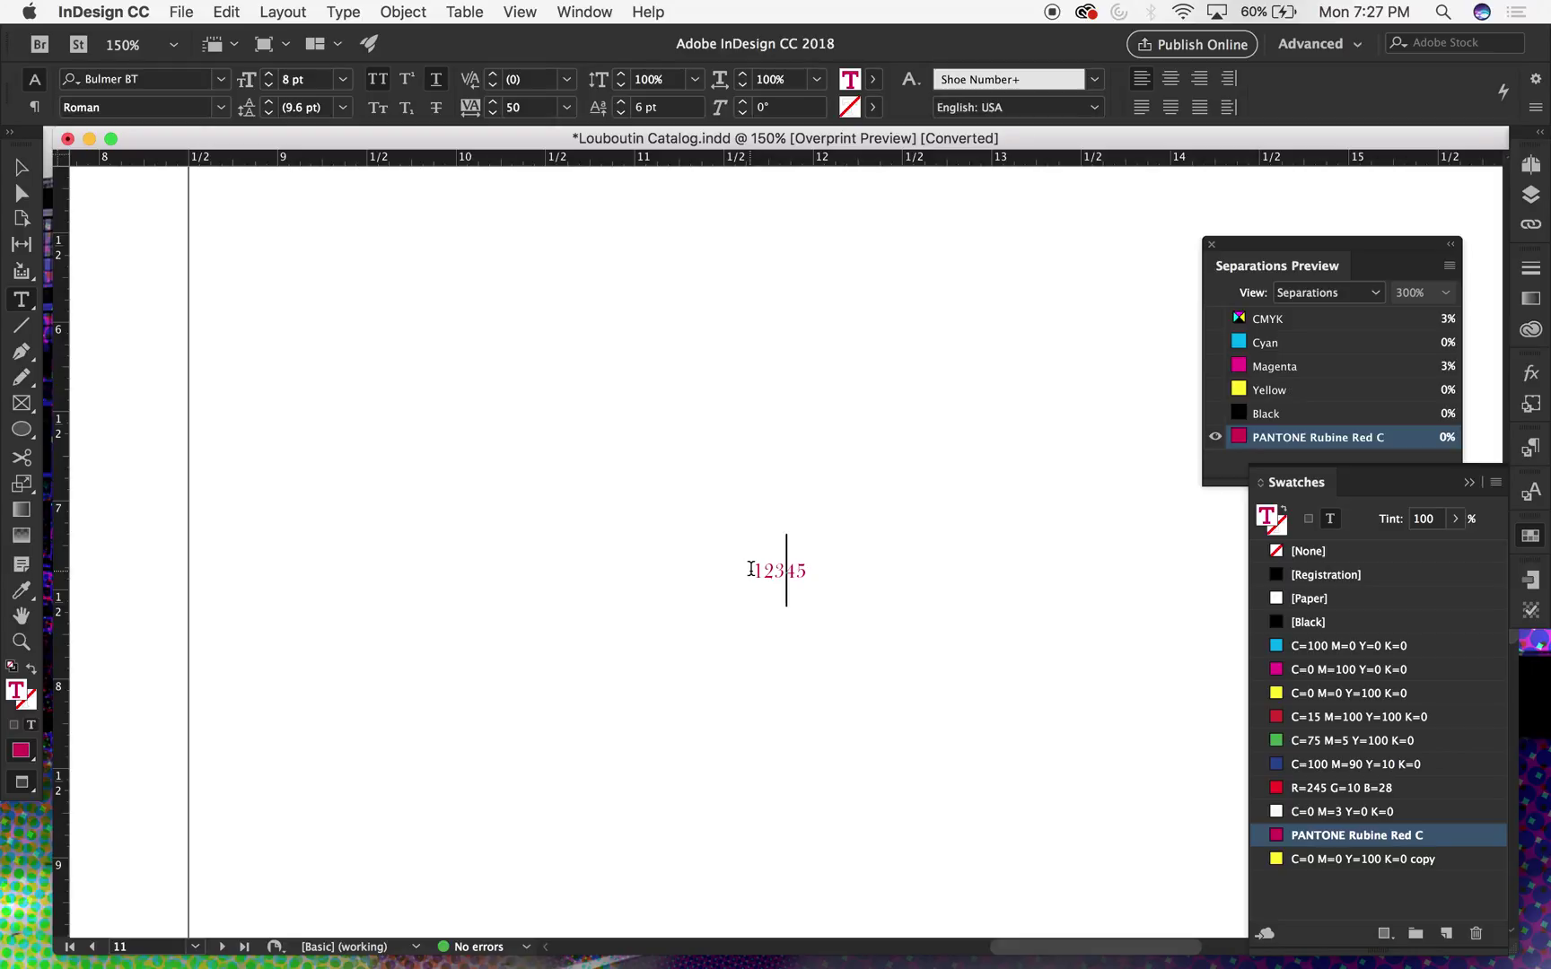
{"action": "left_click_drag", "start_coordinate": [752, 568], "coordinate": [806, 564]}
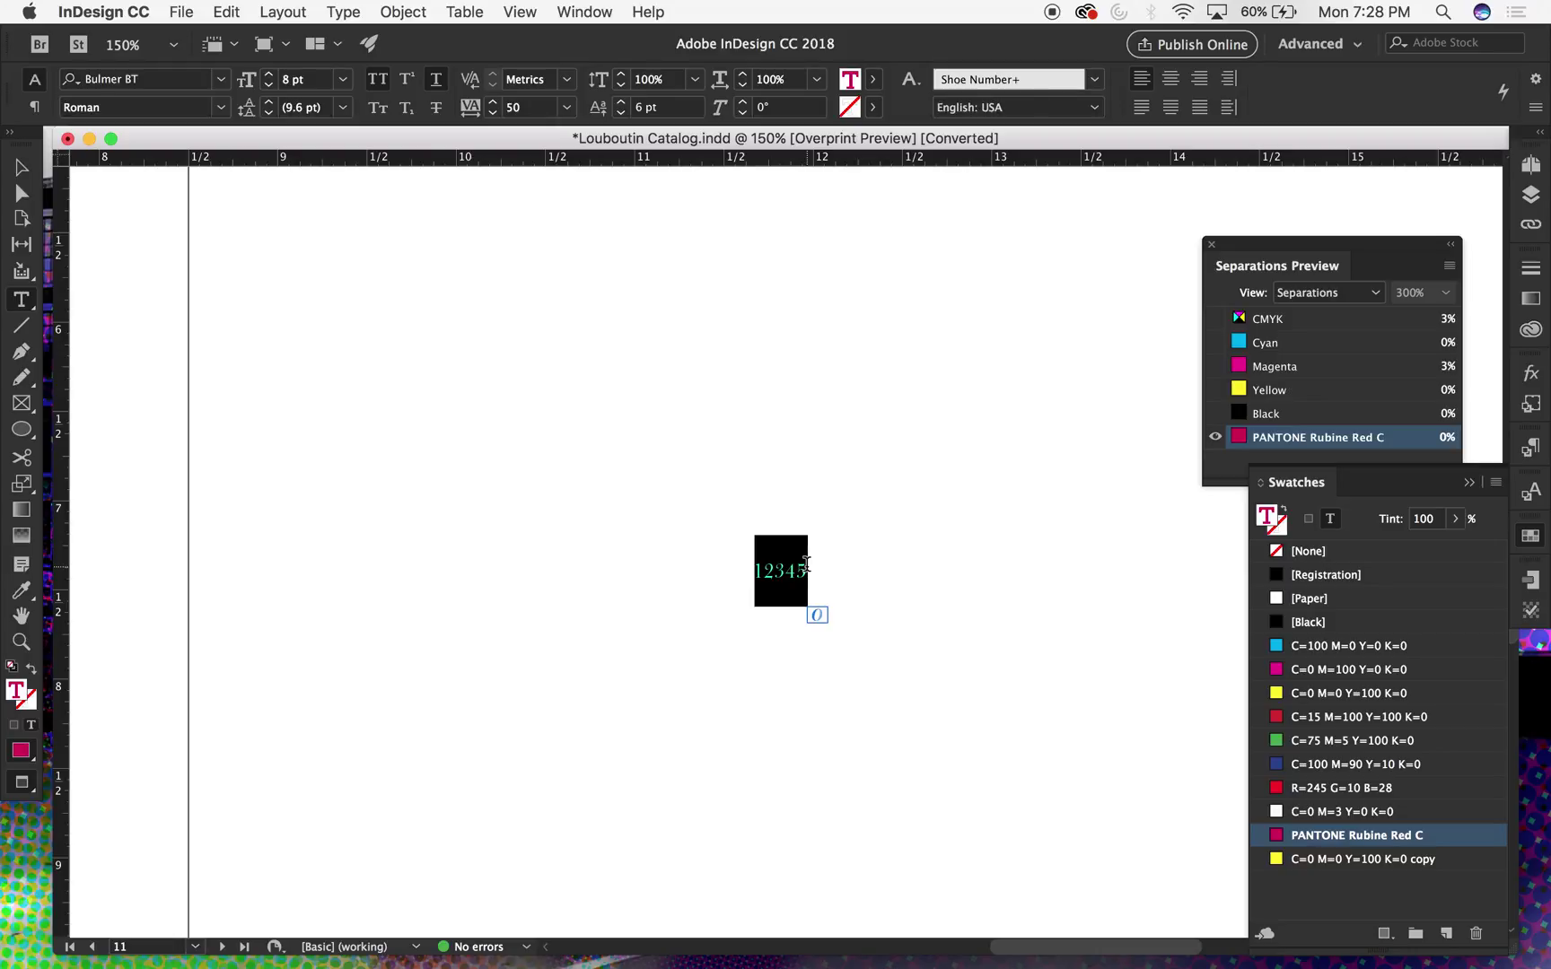
{"action": "left_click", "coordinate": [1285, 789]}
{"action": "key", "text": "Escape"}
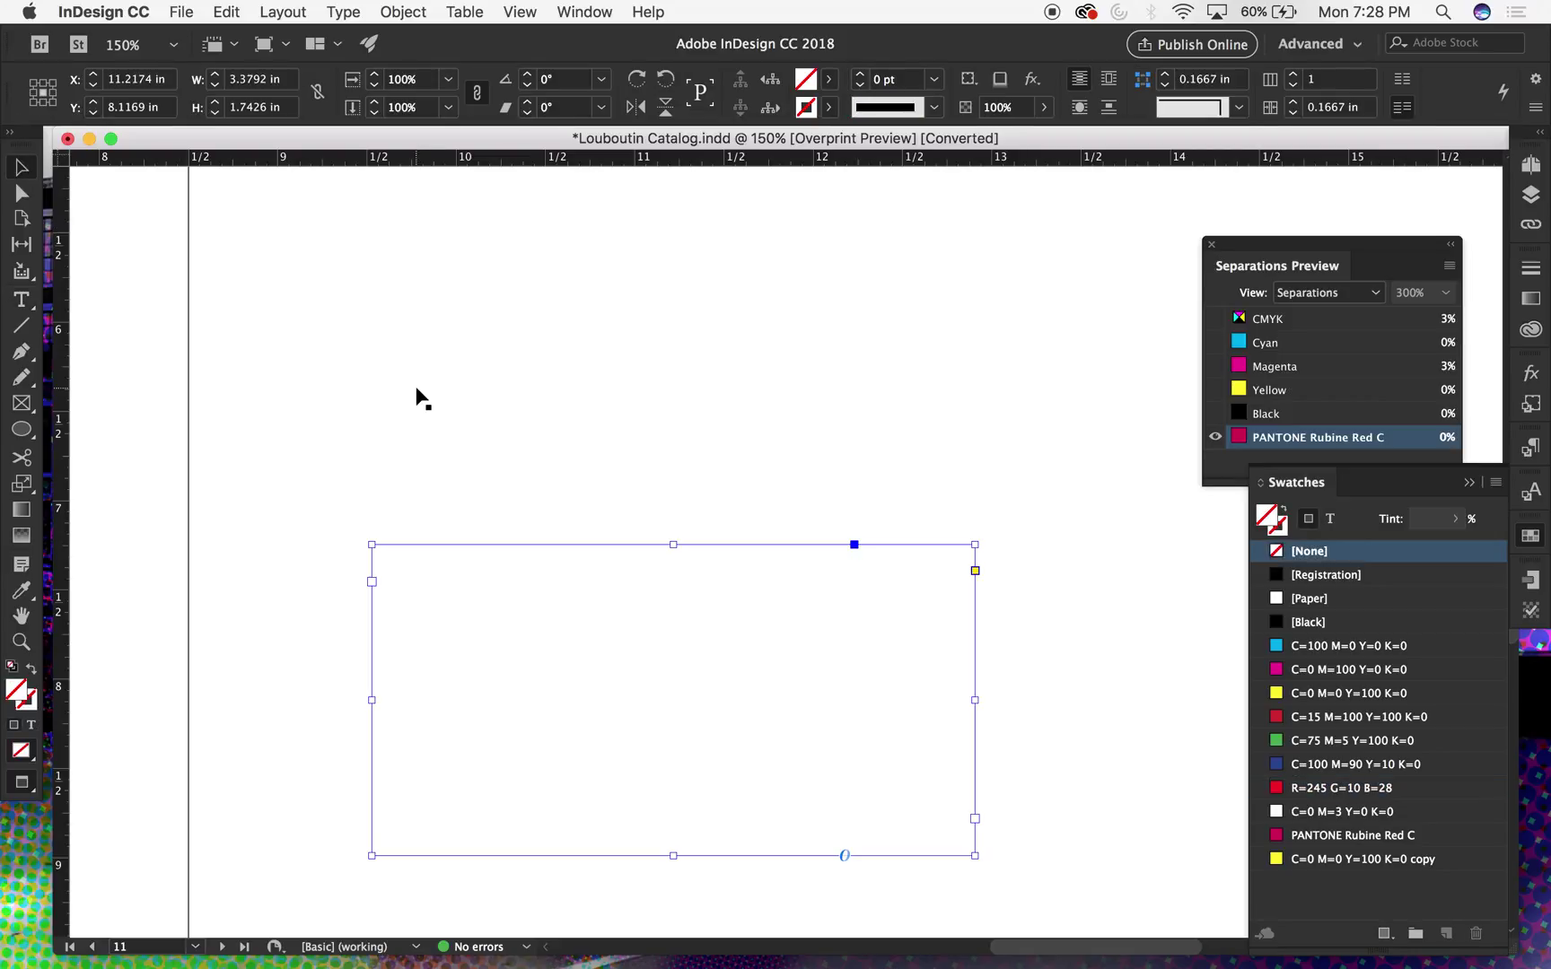
{"action": "key", "text": "super+minus"}
{"action": "key", "text": "super+minus"}
{"action": "key", "text": "super+minus"}
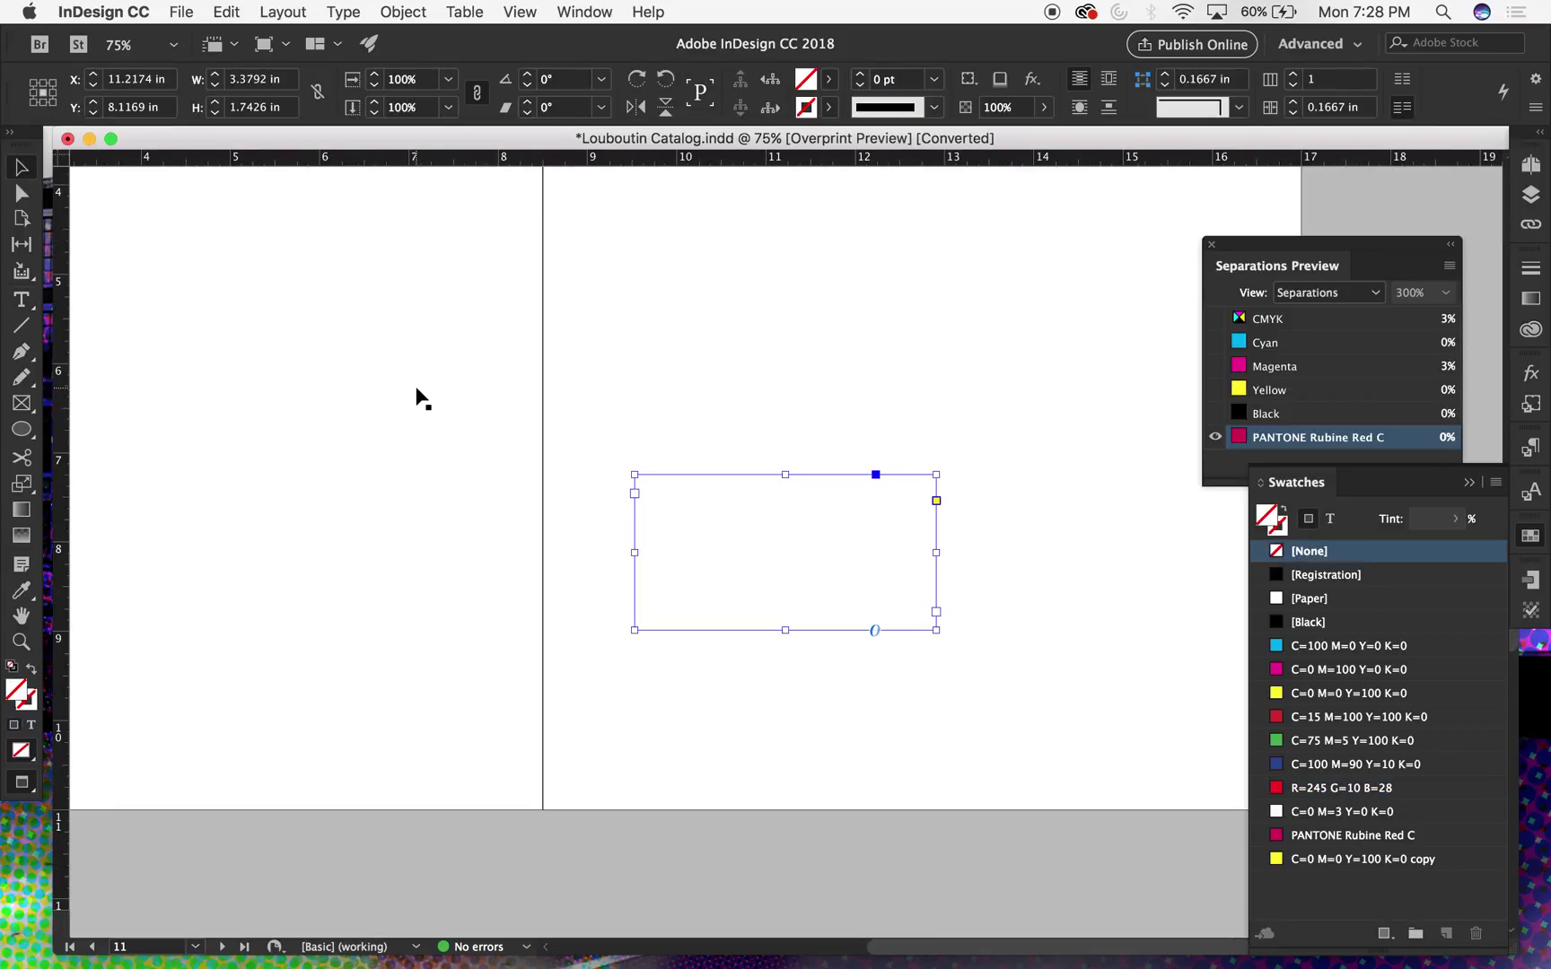
- Look through the spreads from page 11 to page 20 for remaining objects on the PANTONE Rubine Red C plate
{"action": "key", "text": "super+minus"}
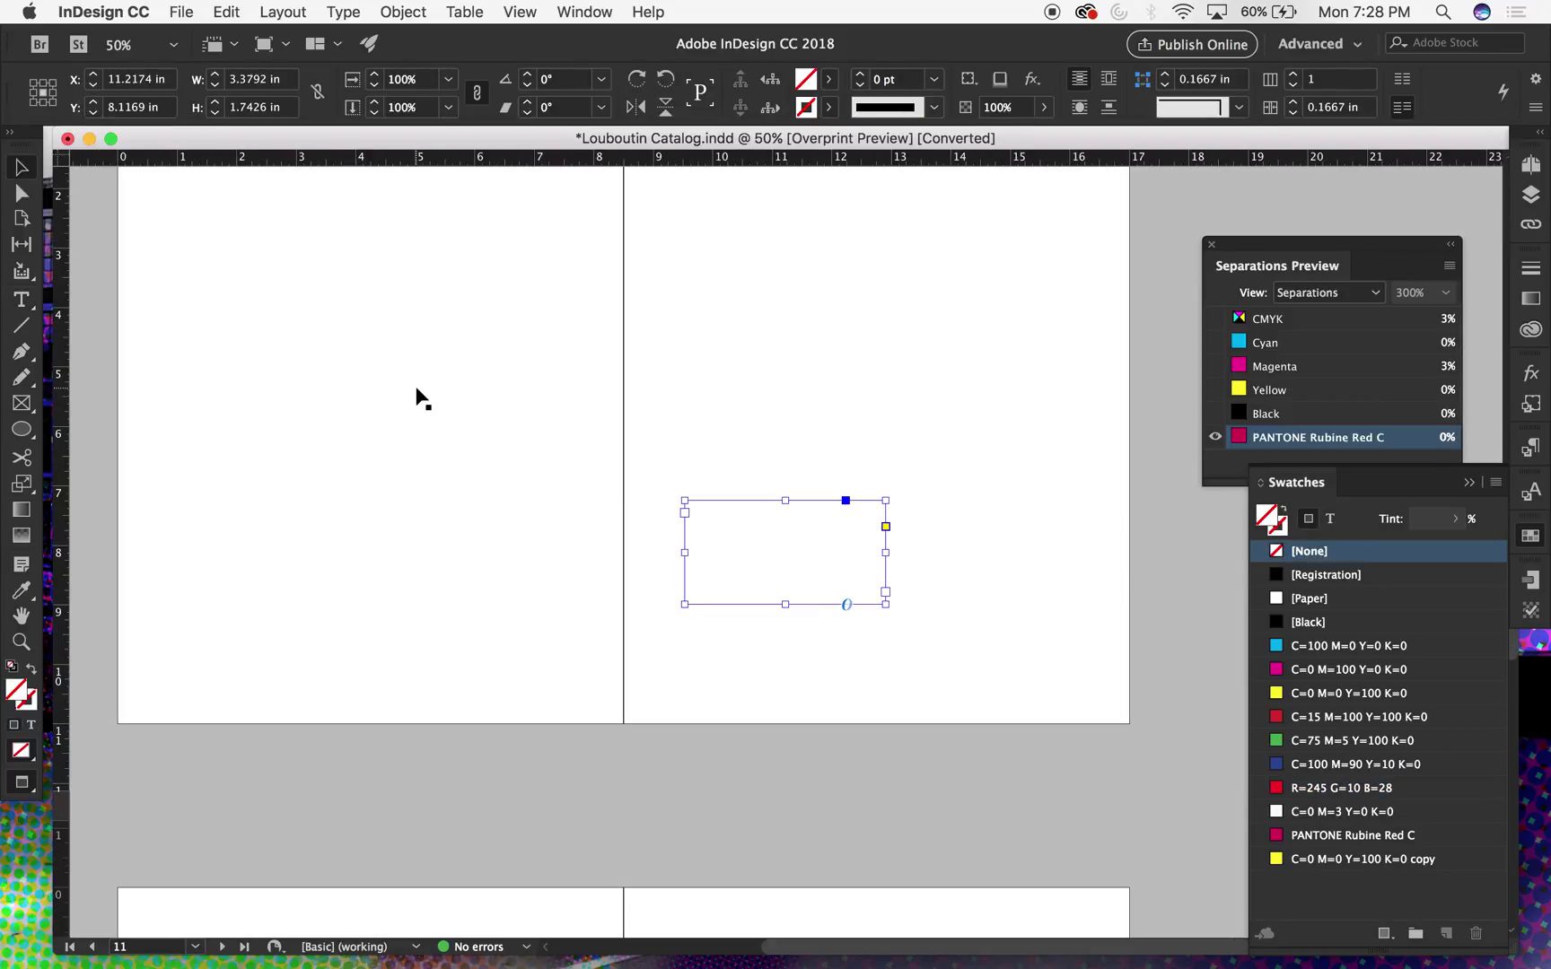
{"action": "left_click", "coordinate": [328, 760]}
{"action": "scroll", "coordinate": [328, 760], "scroll_direction": "down", "scroll_amount": 5}
{"action": "scroll", "coordinate": [328, 759], "scroll_direction": "down", "scroll_amount": 5}
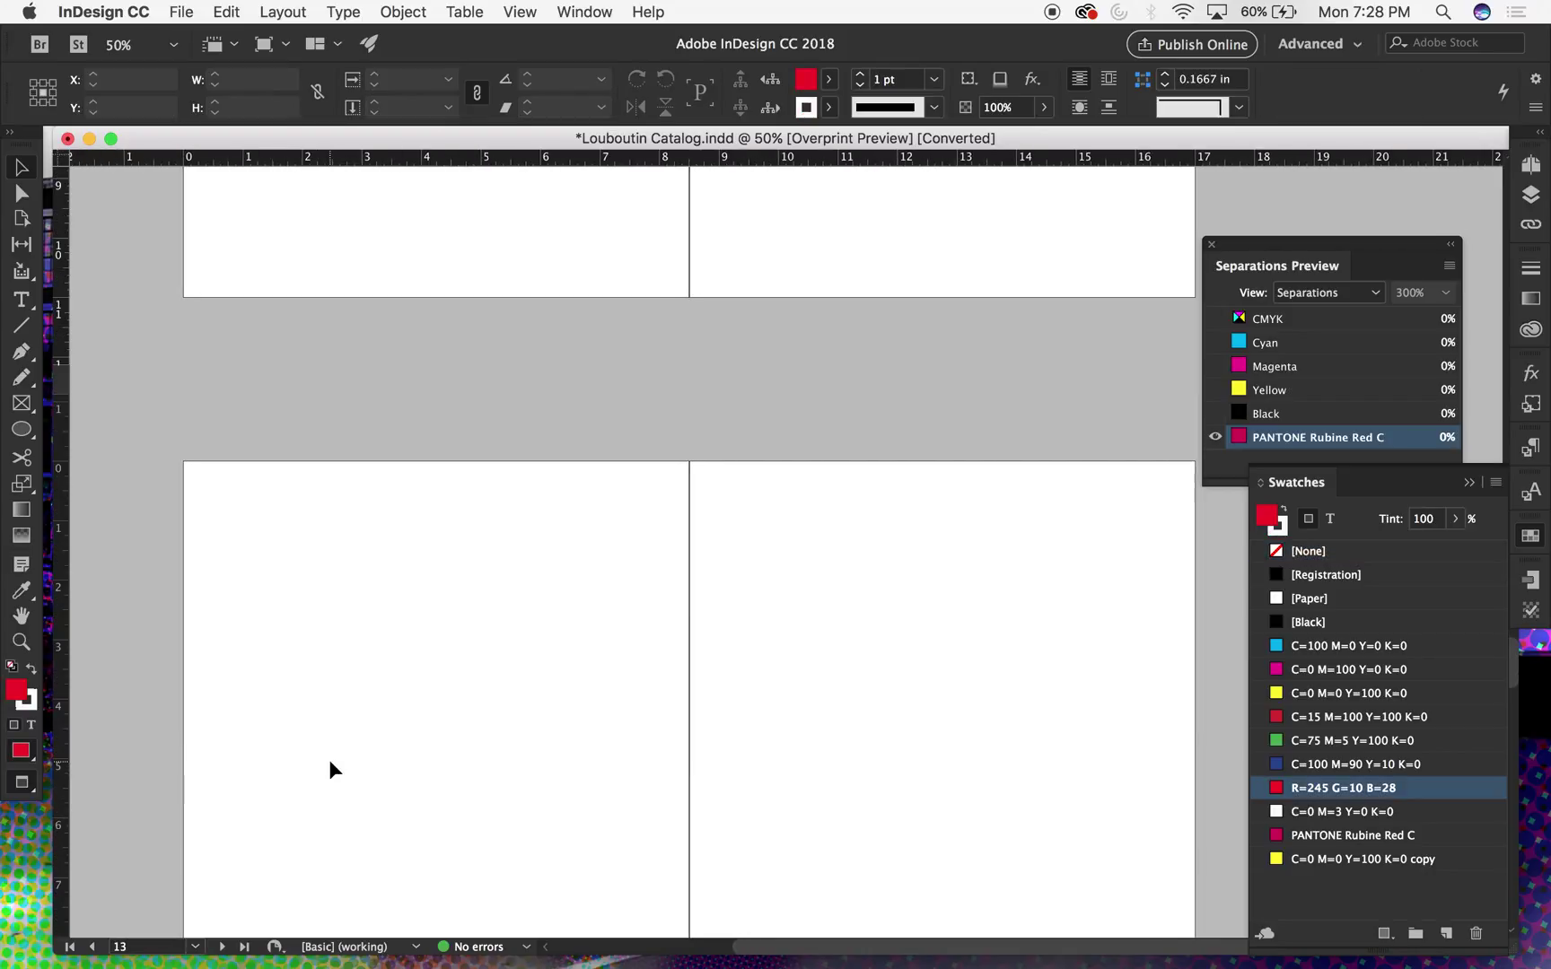
{"action": "scroll", "coordinate": [328, 759], "scroll_direction": "right", "scroll_amount": 1}
{"action": "scroll", "coordinate": [329, 760], "scroll_direction": "down", "scroll_amount": 5}
{"action": "scroll", "coordinate": [329, 759], "scroll_direction": "left", "scroll_amount": 1}
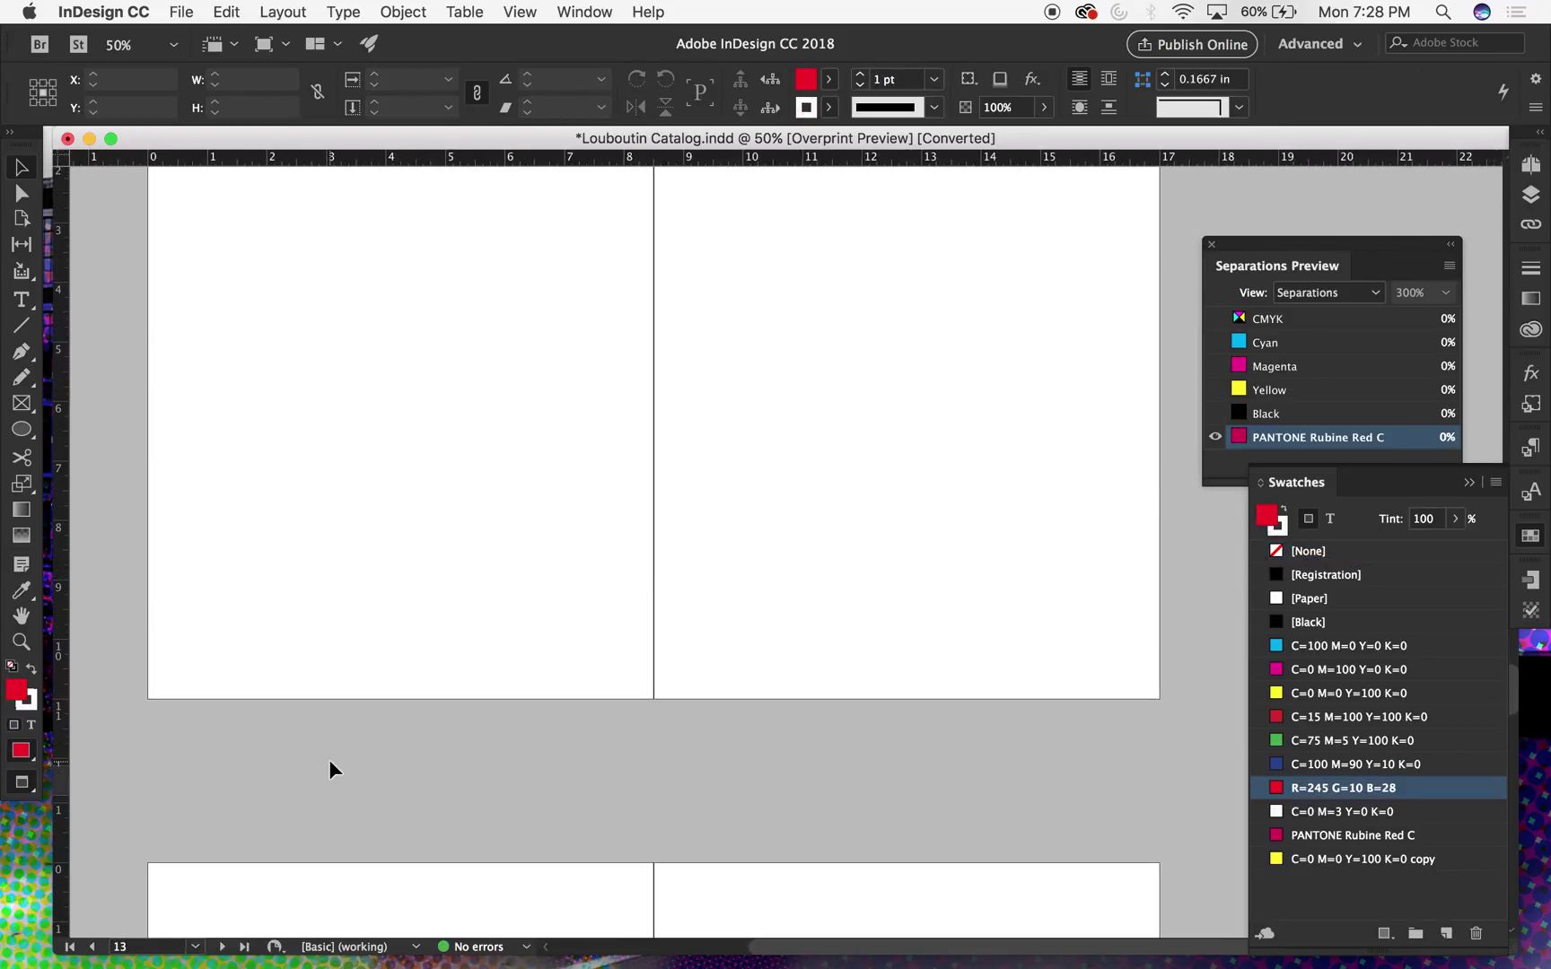
{"action": "scroll", "coordinate": [328, 759], "scroll_direction": "down", "scroll_amount": 6}
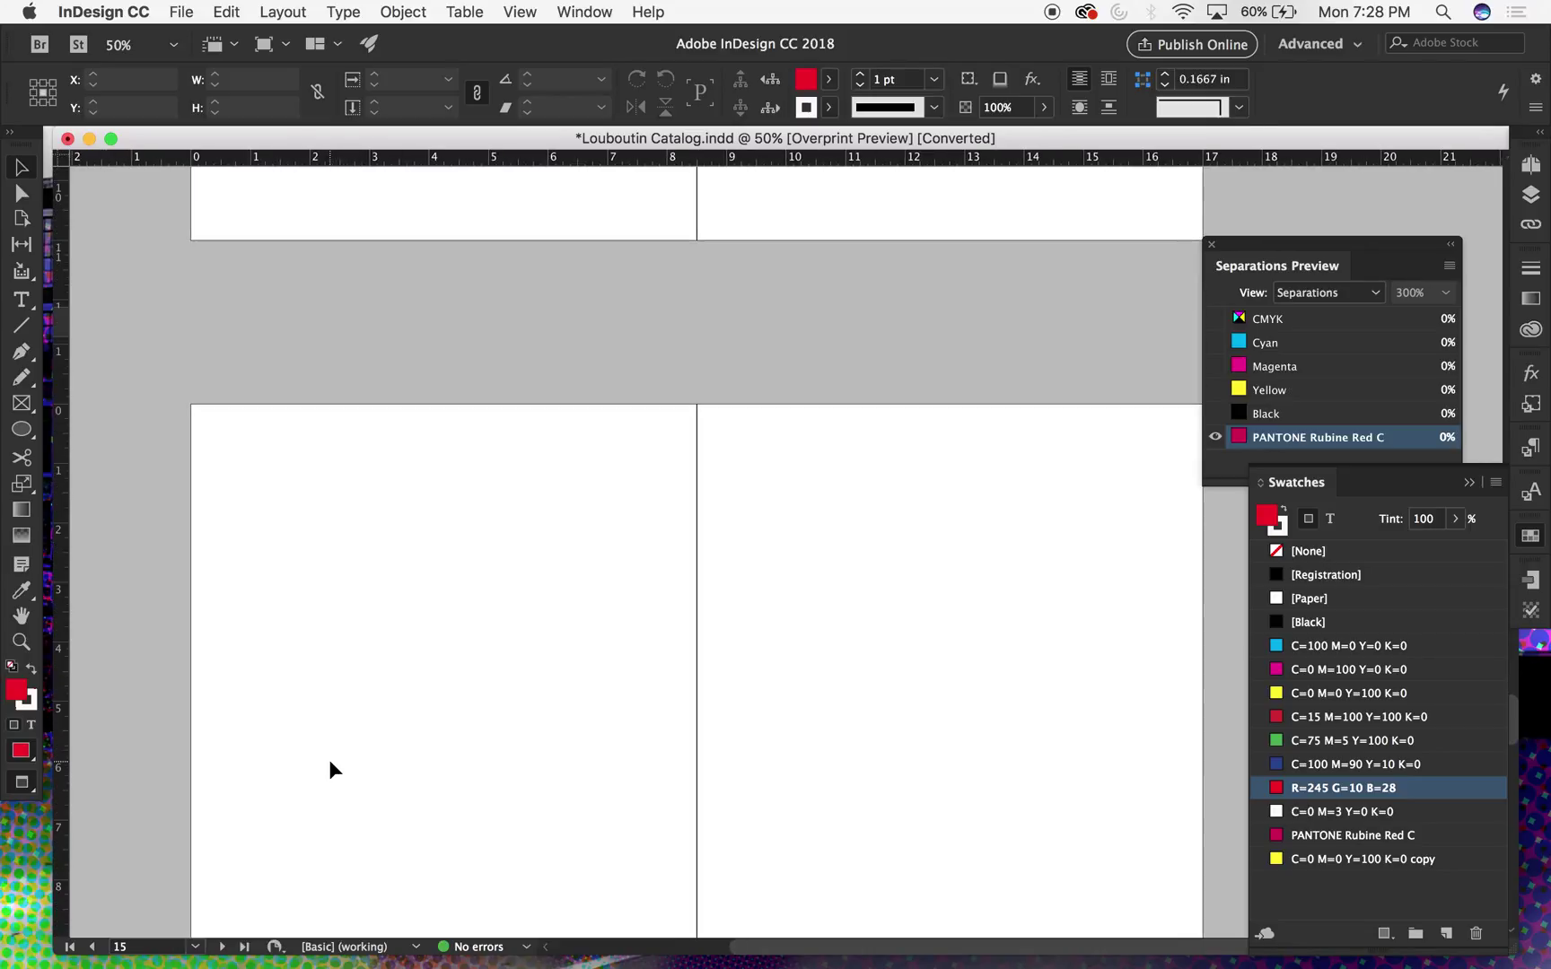
{"action": "scroll", "coordinate": [328, 759], "scroll_direction": "left", "scroll_amount": 1}
{"action": "scroll", "coordinate": [328, 759], "scroll_direction": "down", "scroll_amount": 8}
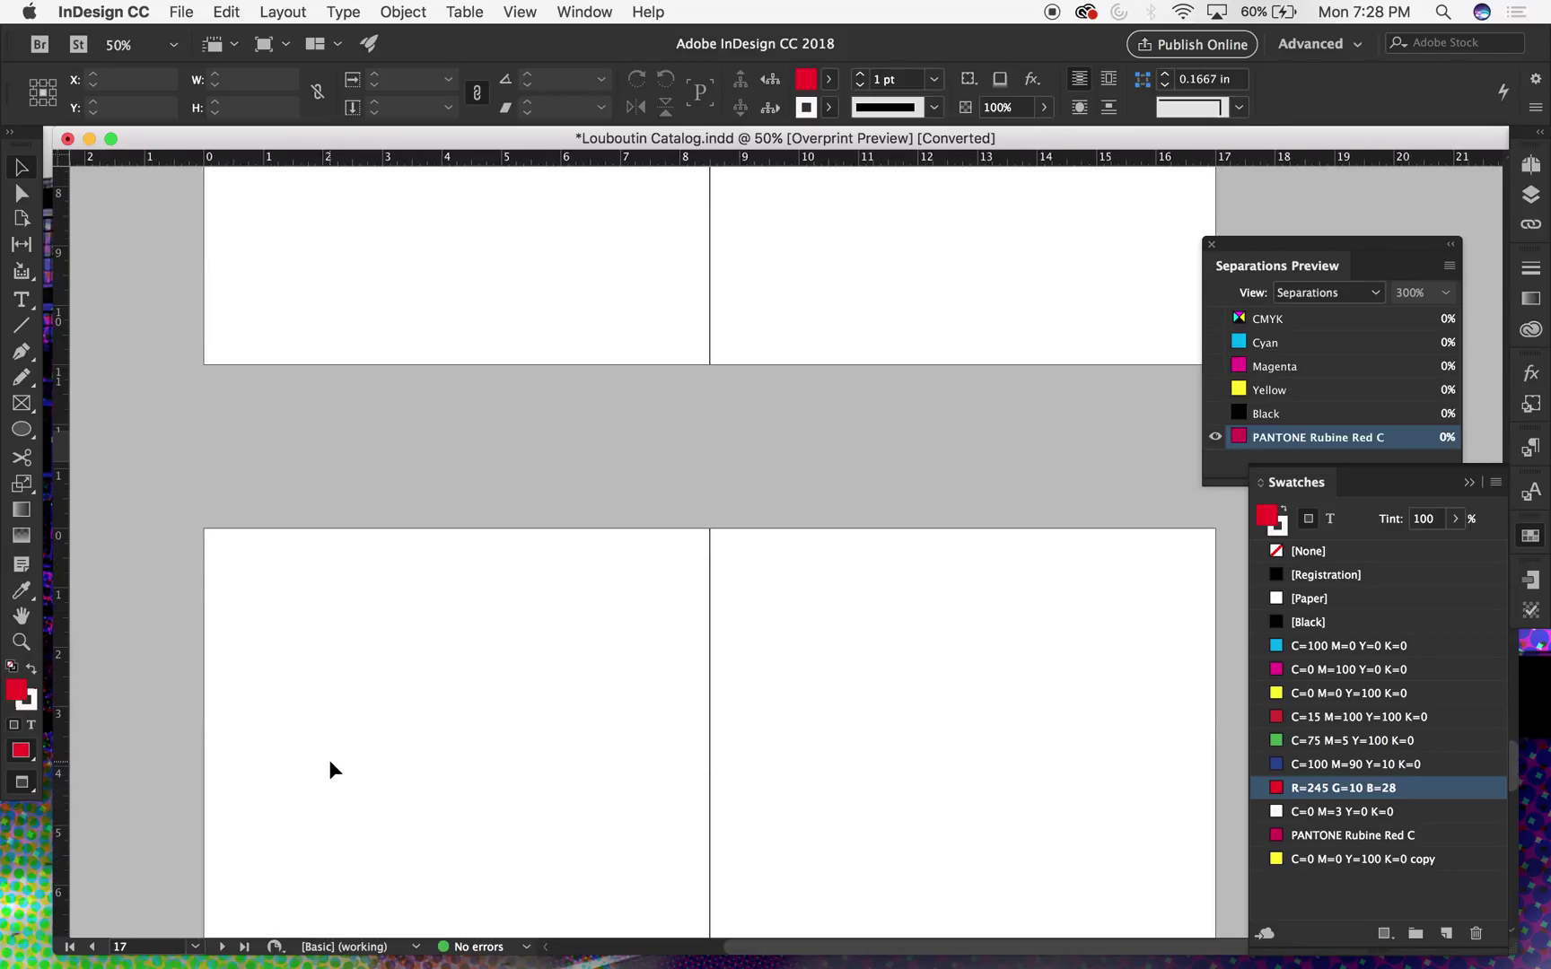
{"action": "scroll", "coordinate": [328, 759], "scroll_direction": "right", "scroll_amount": 1}
{"action": "scroll", "coordinate": [330, 761], "scroll_direction": "down", "scroll_amount": 12}
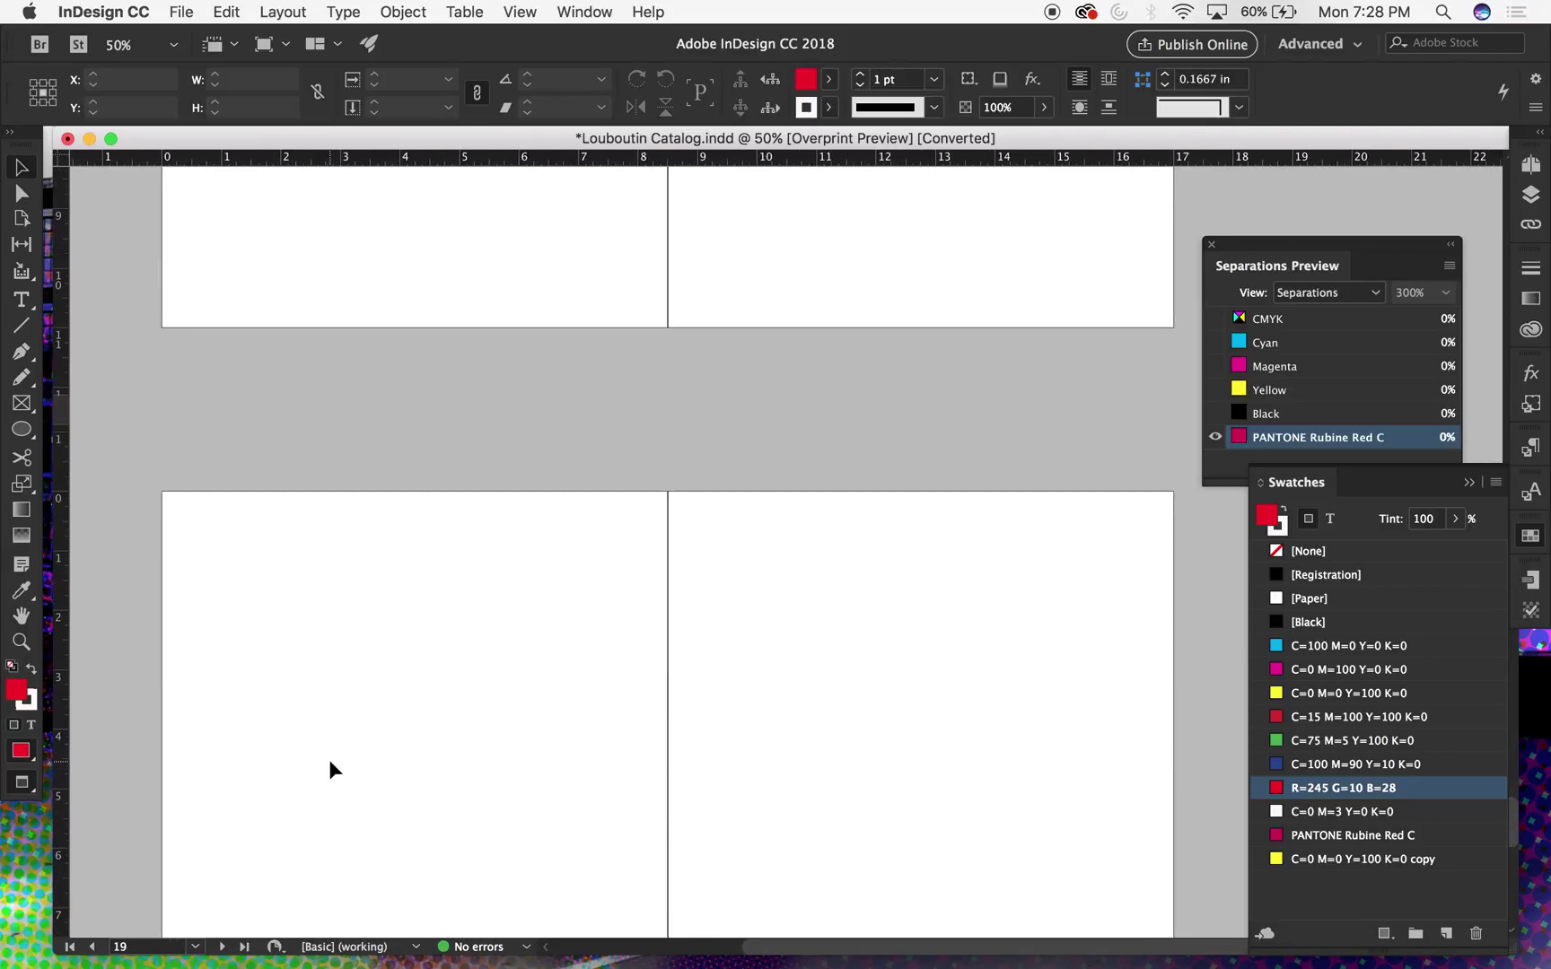
{"action": "scroll", "coordinate": [329, 761], "scroll_direction": "left", "scroll_amount": 1}
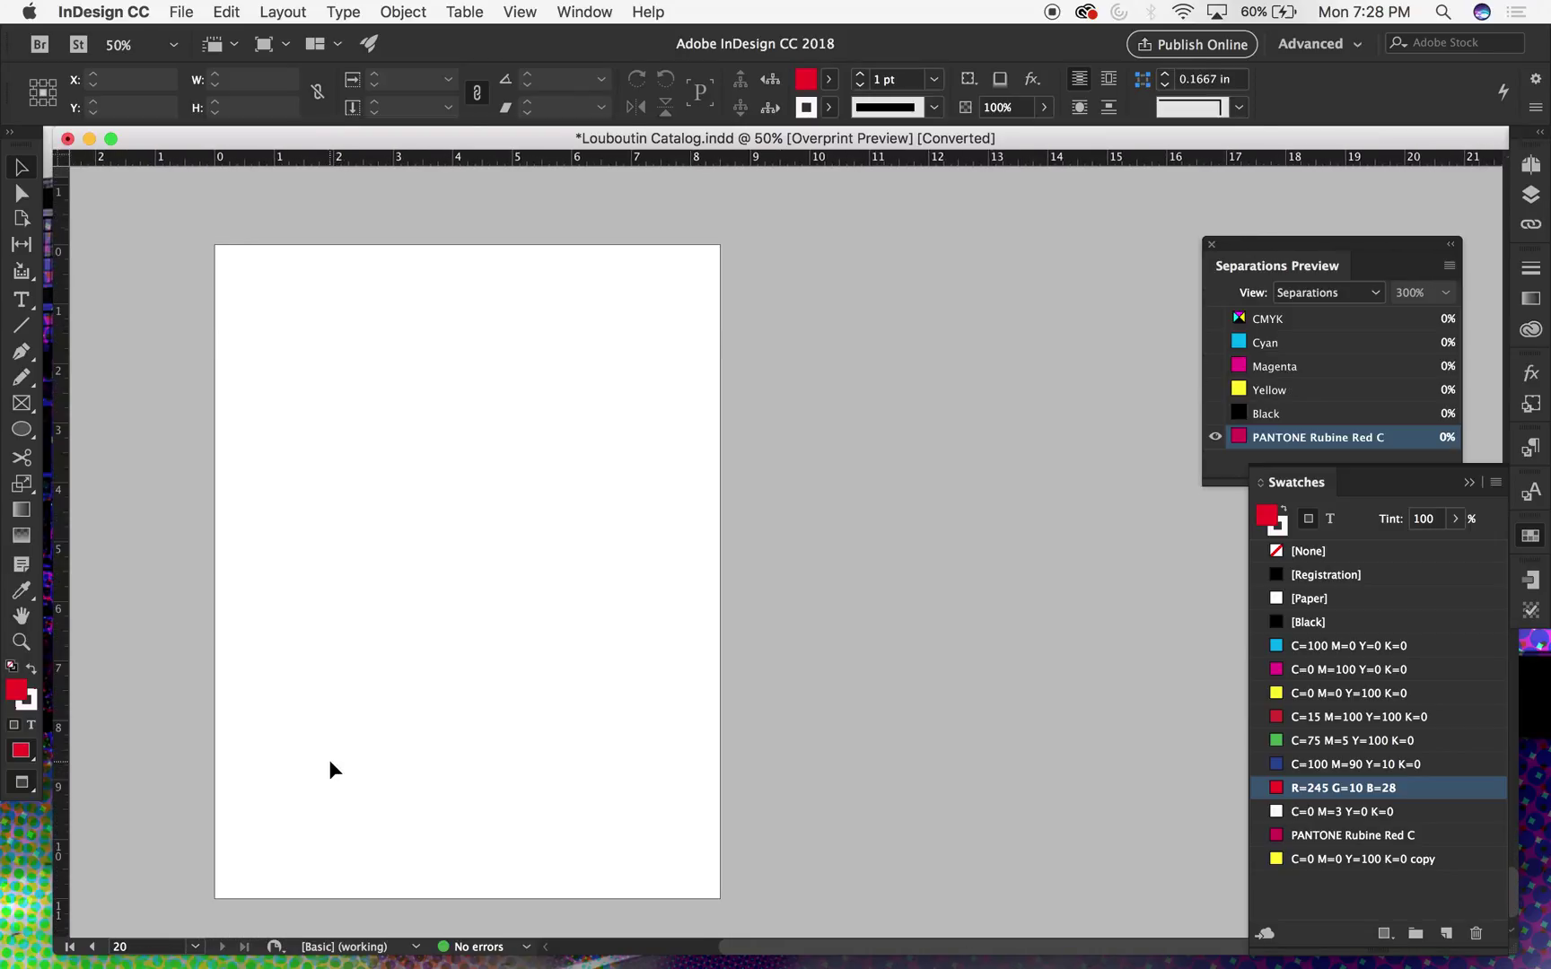
{"action": "scroll", "coordinate": [329, 759], "scroll_direction": "up", "scroll_amount": 8}
{"action": "scroll", "coordinate": [328, 759], "scroll_direction": "right", "scroll_amount": 1}
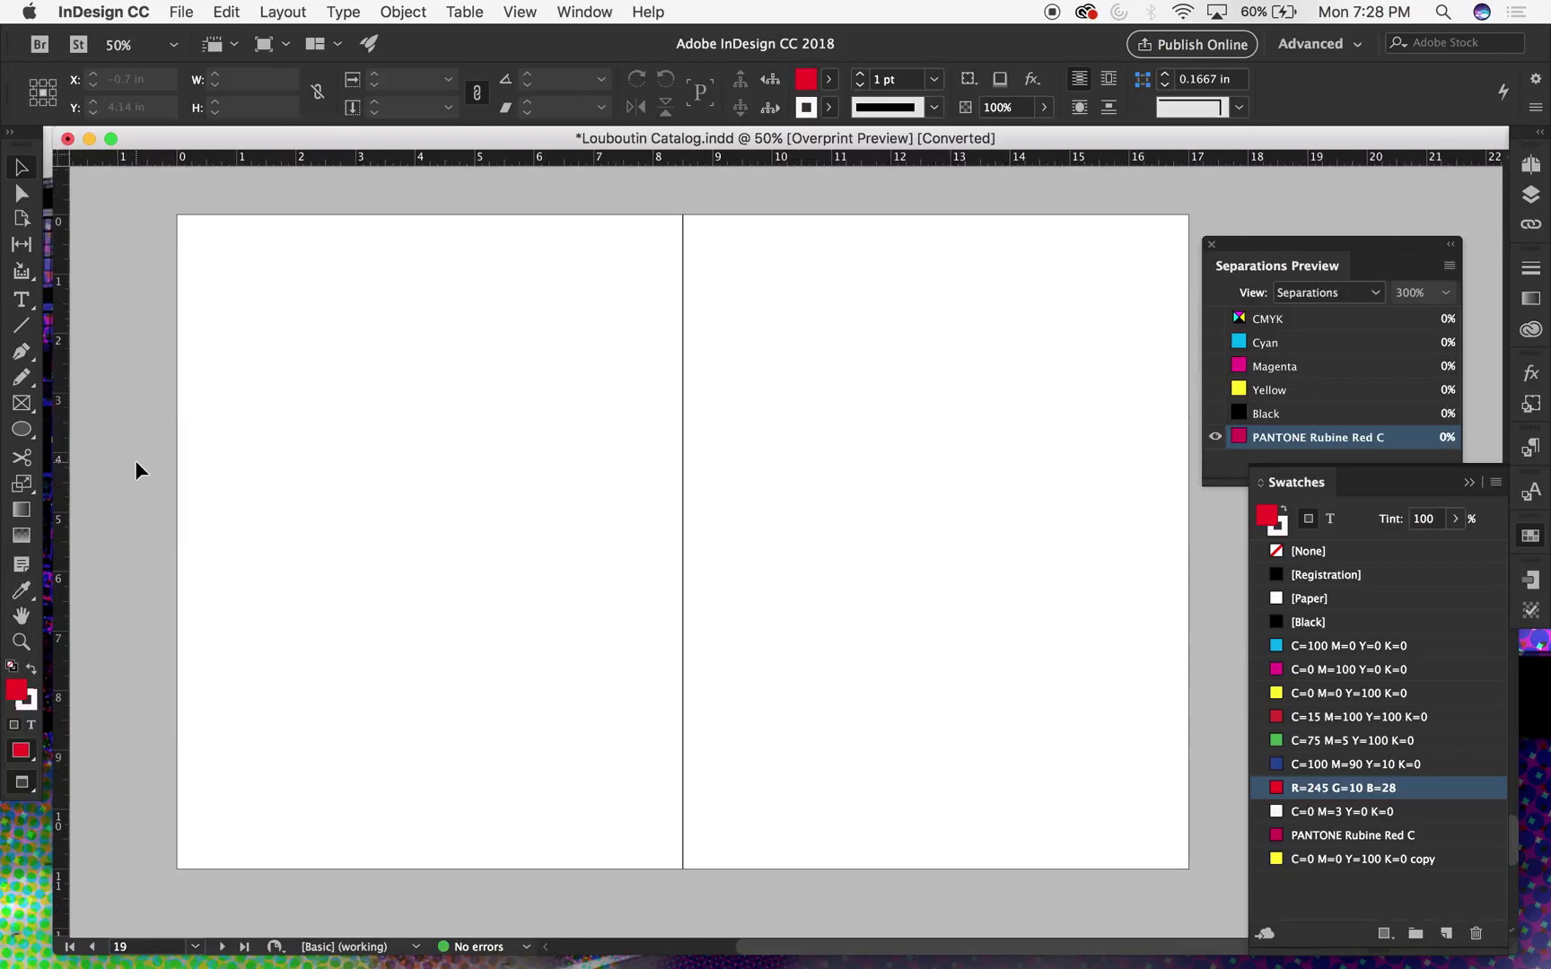
{"action": "scroll", "coordinate": [135, 456], "scroll_direction": "down", "scroll_amount": 6}
{"action": "scroll", "coordinate": [135, 456], "scroll_direction": "up", "scroll_amount": 2}
{"action": "scroll", "coordinate": [135, 456], "scroll_direction": "right", "scroll_amount": 1}
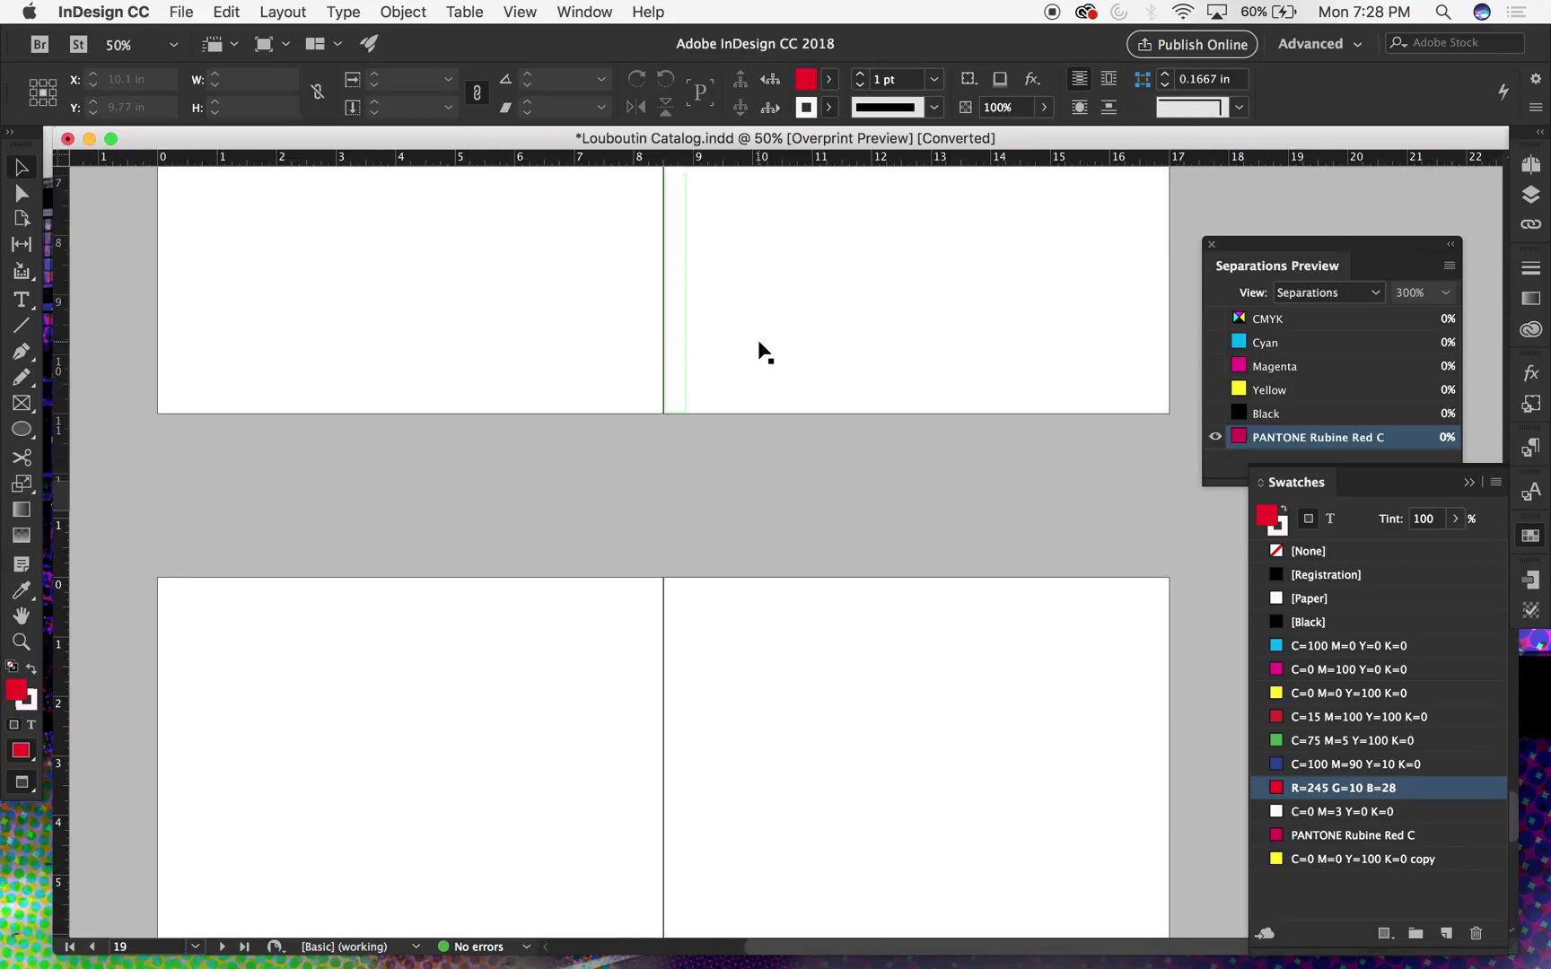
- Show all separation plates again and delete the PANTONE Rubine Red C swatch from the document
{"action": "left_click", "coordinate": [1215, 321]}
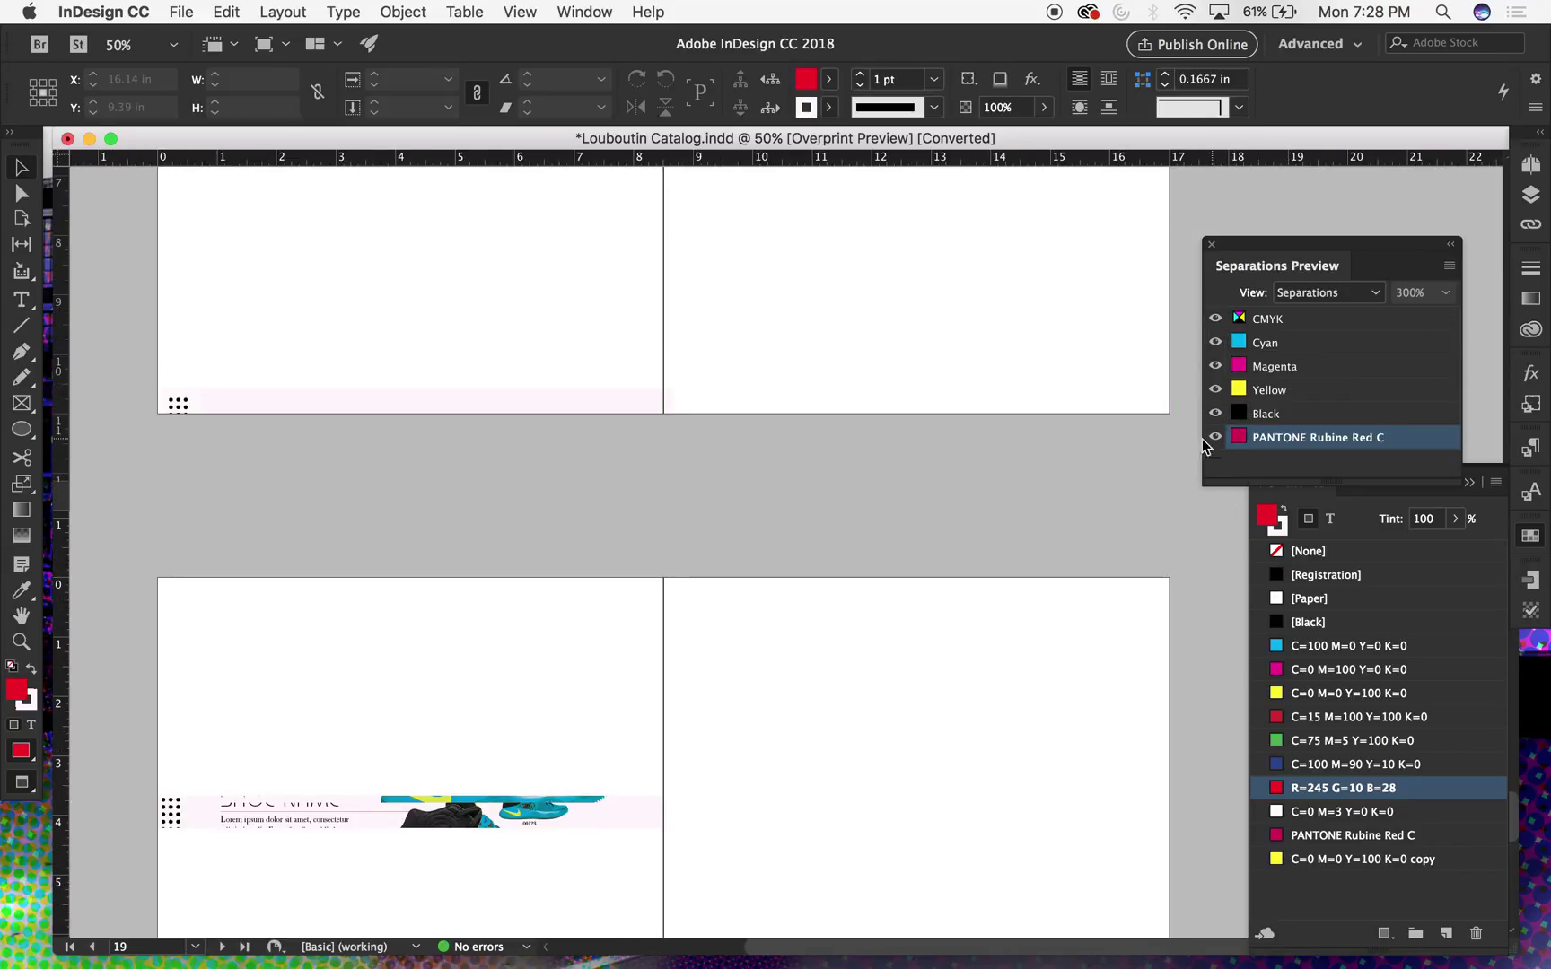
{"action": "left_click", "coordinate": [1328, 499]}
{"action": "left_click_drag", "start_coordinate": [1351, 485], "coordinate": [1284, 202]}
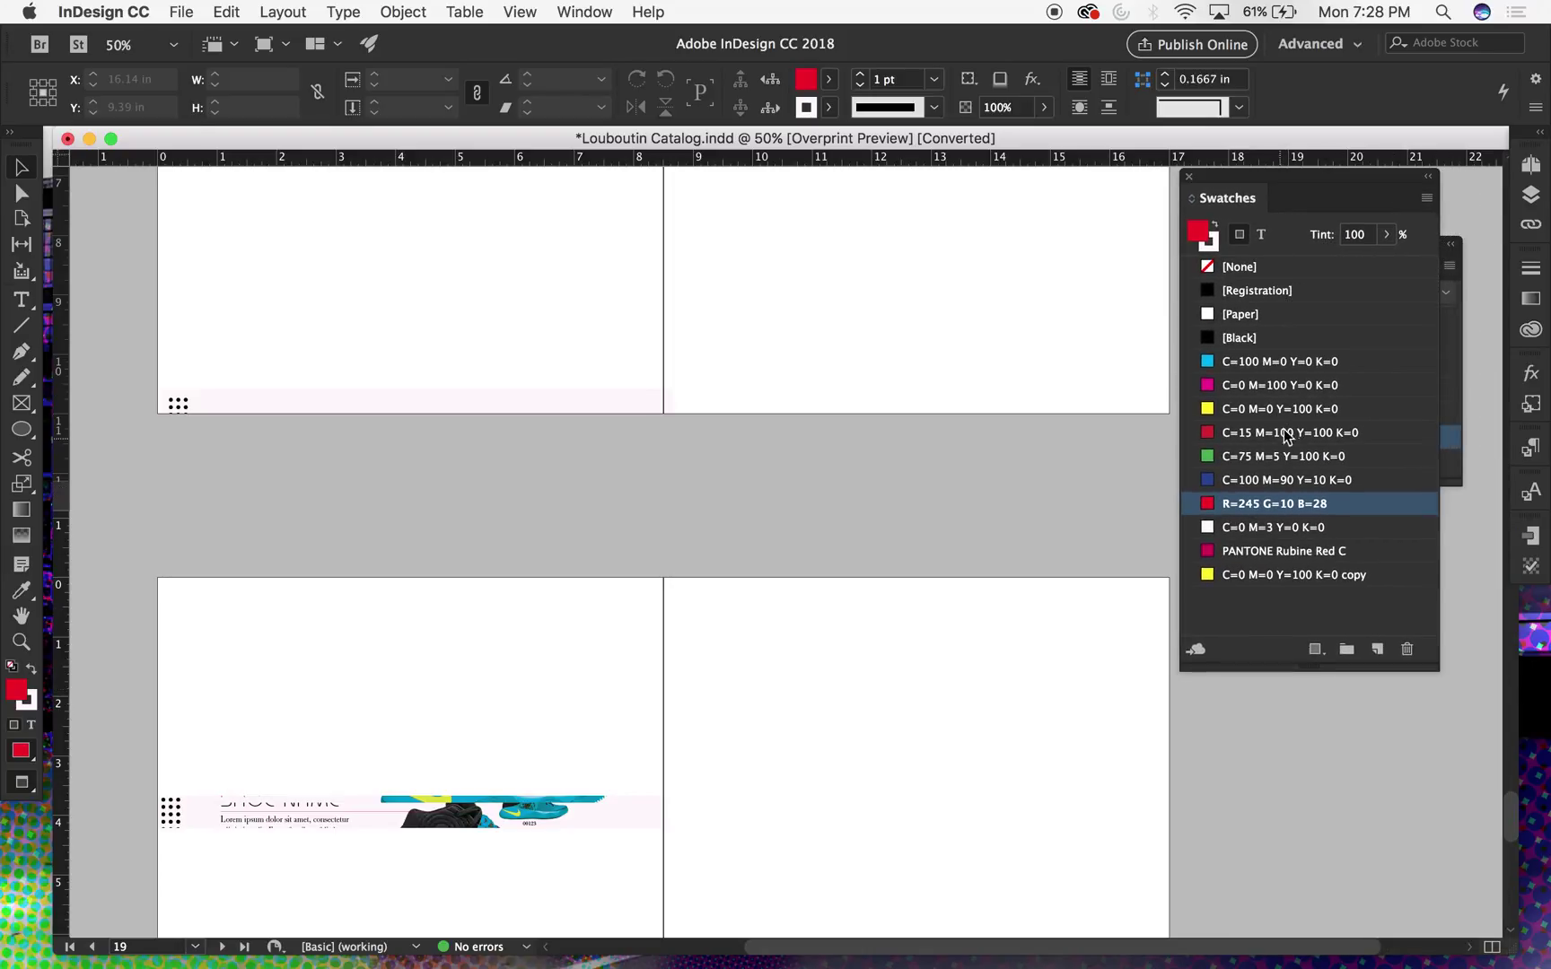
{"action": "left_click", "coordinate": [1278, 556]}
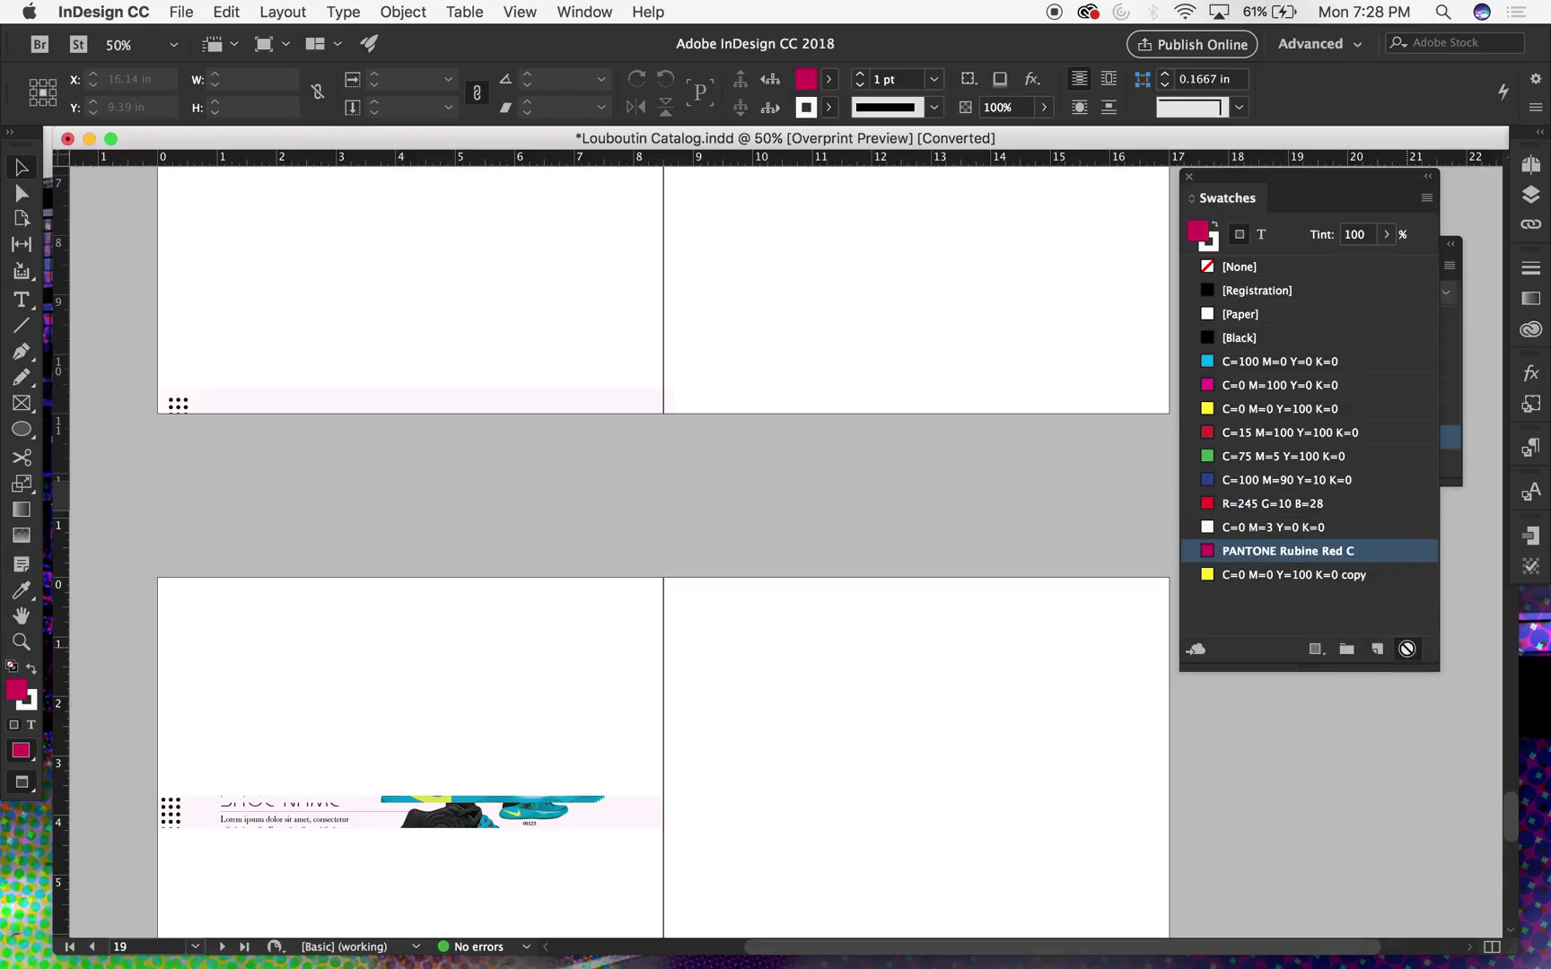
{"action": "left_click", "coordinate": [1406, 651]}
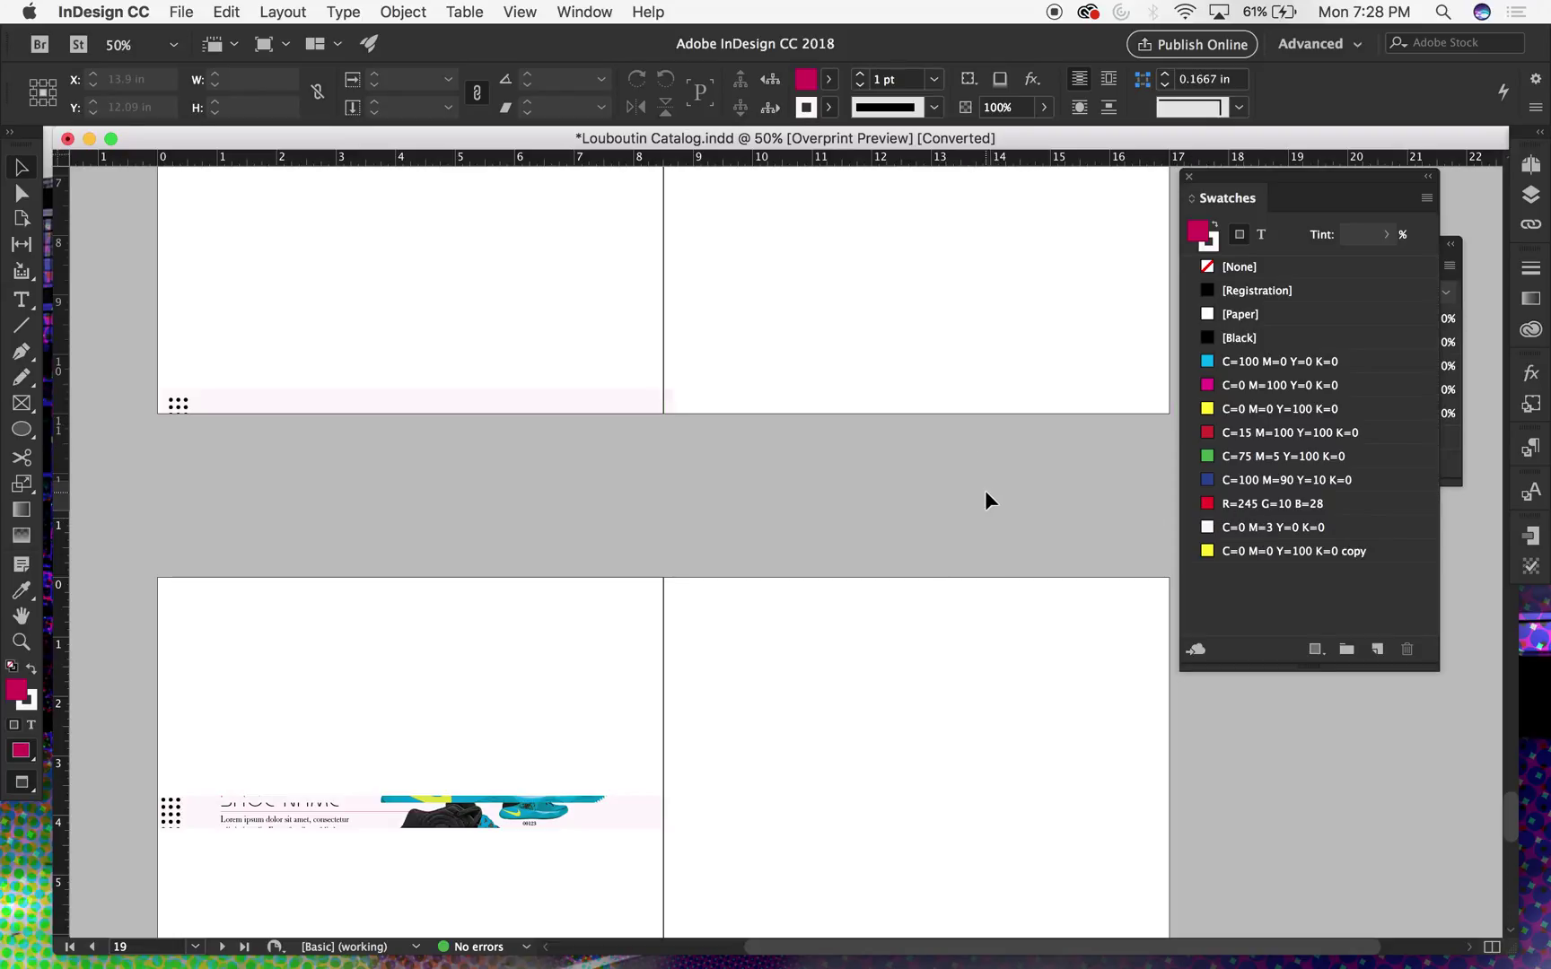
- Select all unused swatches in the document and delete them
{"action": "scroll", "coordinate": [985, 491], "scroll_direction": "down", "scroll_amount": 1}
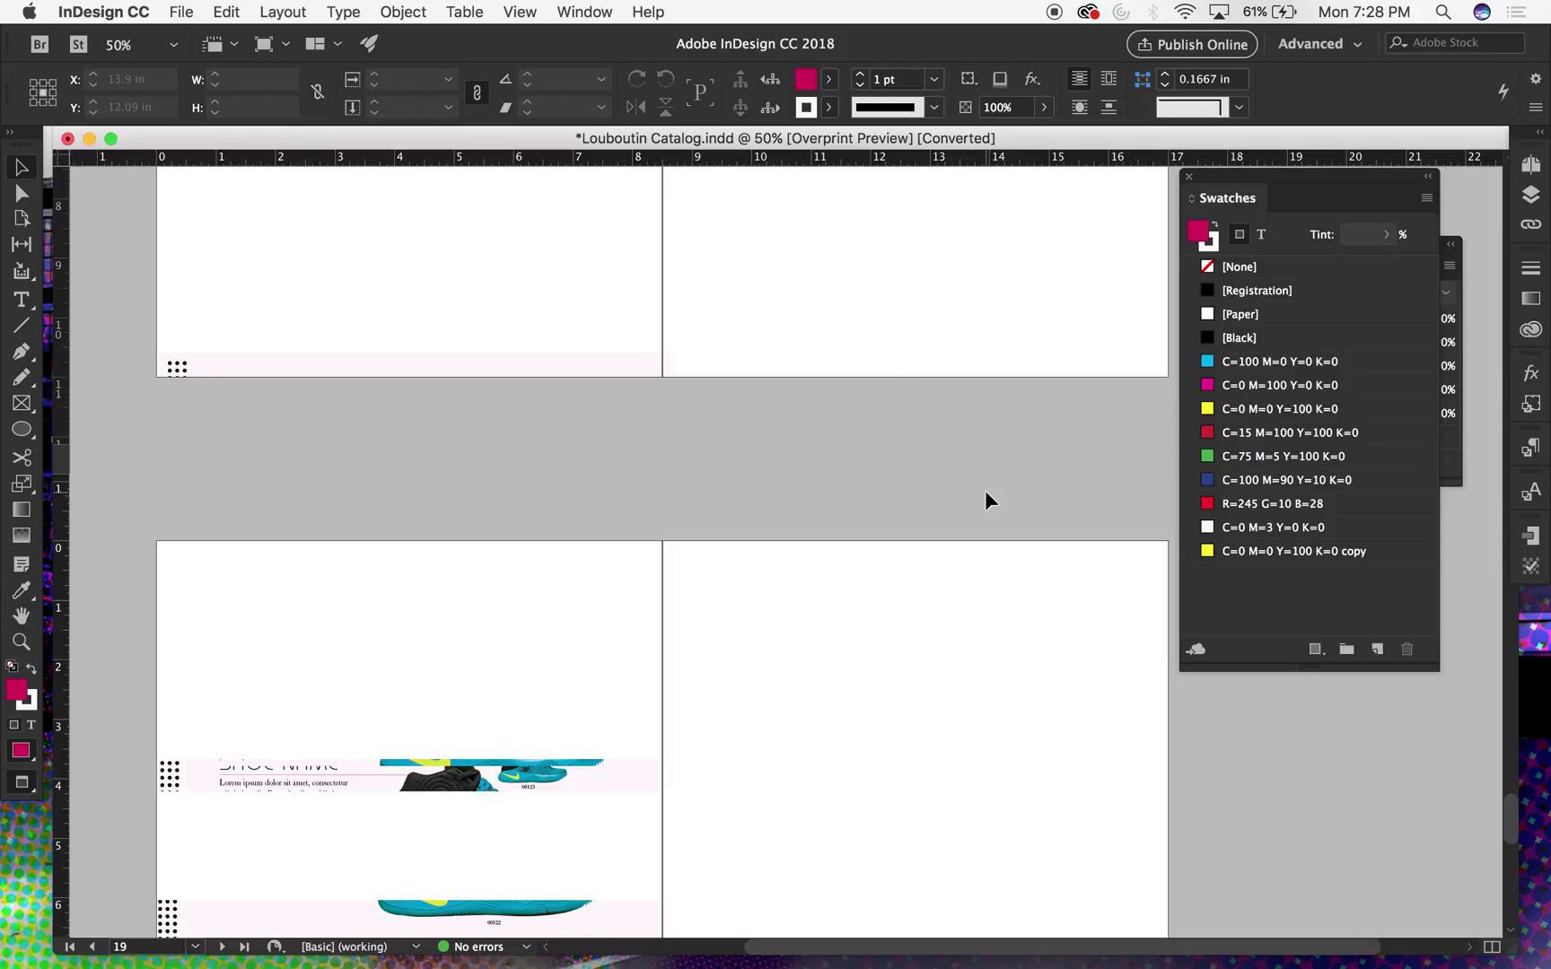
{"action": "key", "text": "shift+Page_Up"}
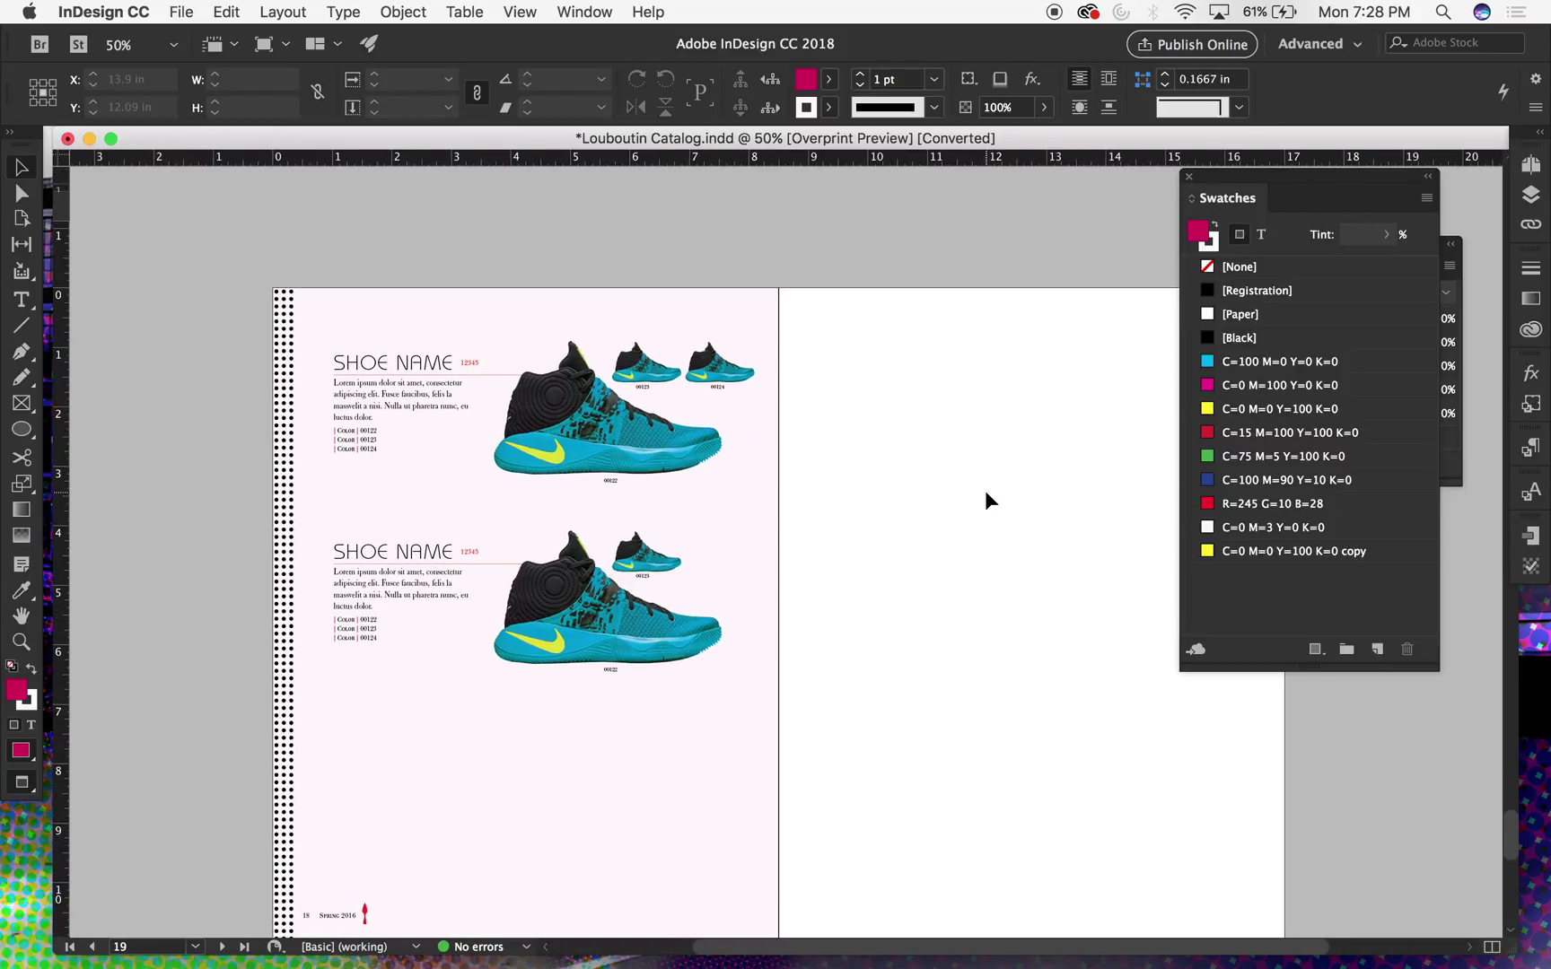
{"action": "left_click_drag", "start_coordinate": [1308, 178], "coordinate": [1207, 237]}
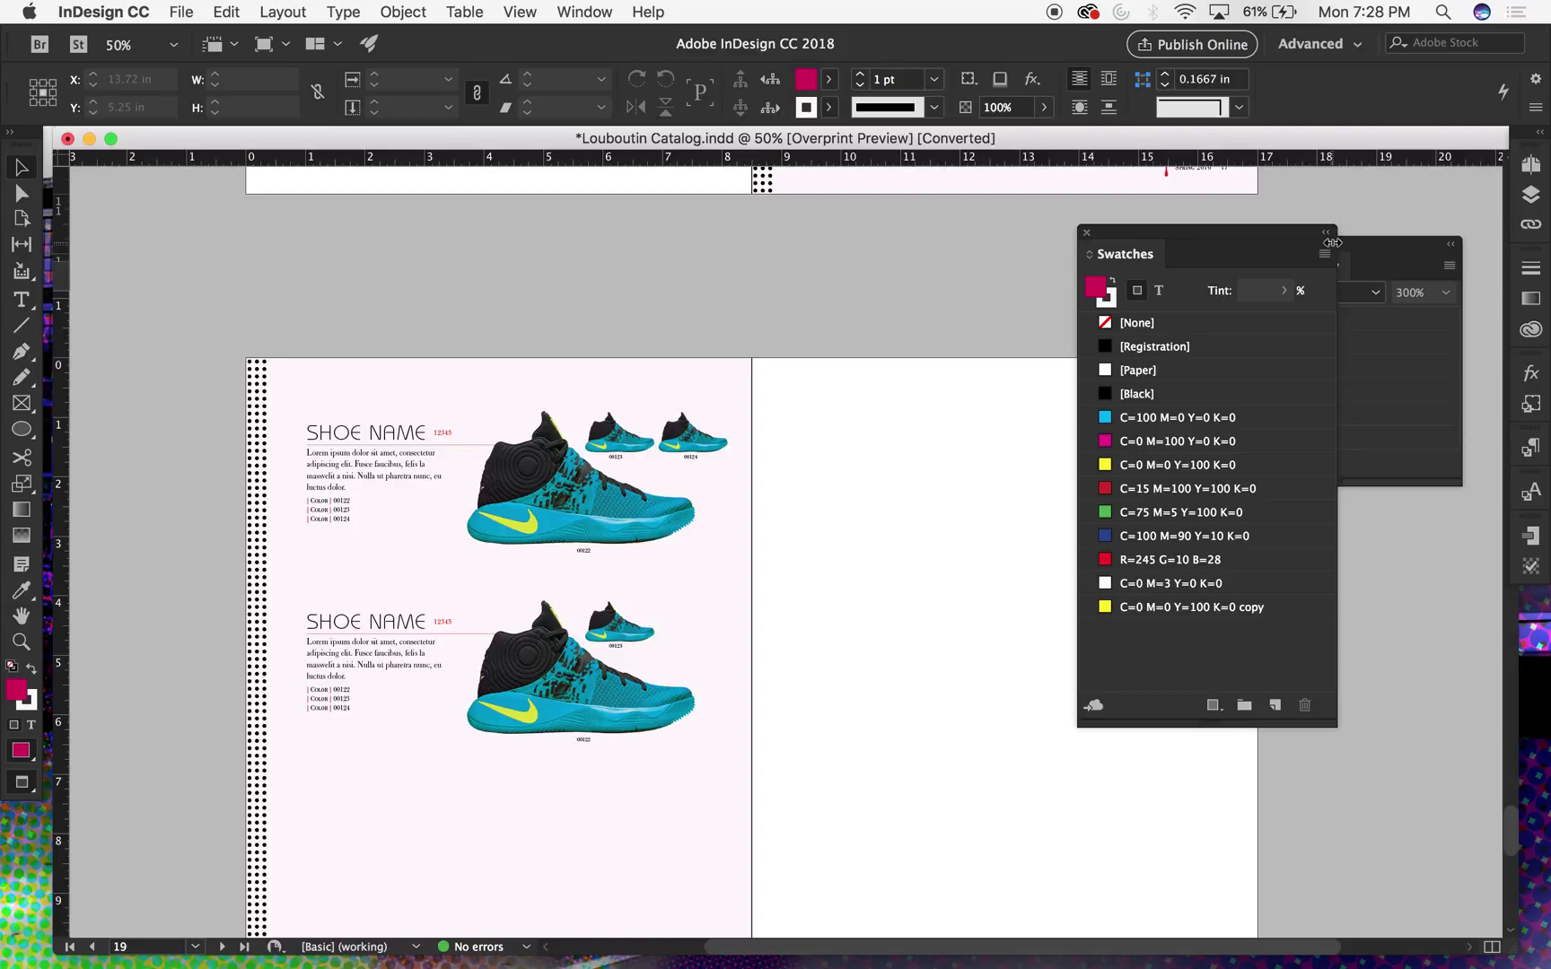
{"action": "left_click_drag", "start_coordinate": [1294, 232], "coordinate": [1425, 226]}
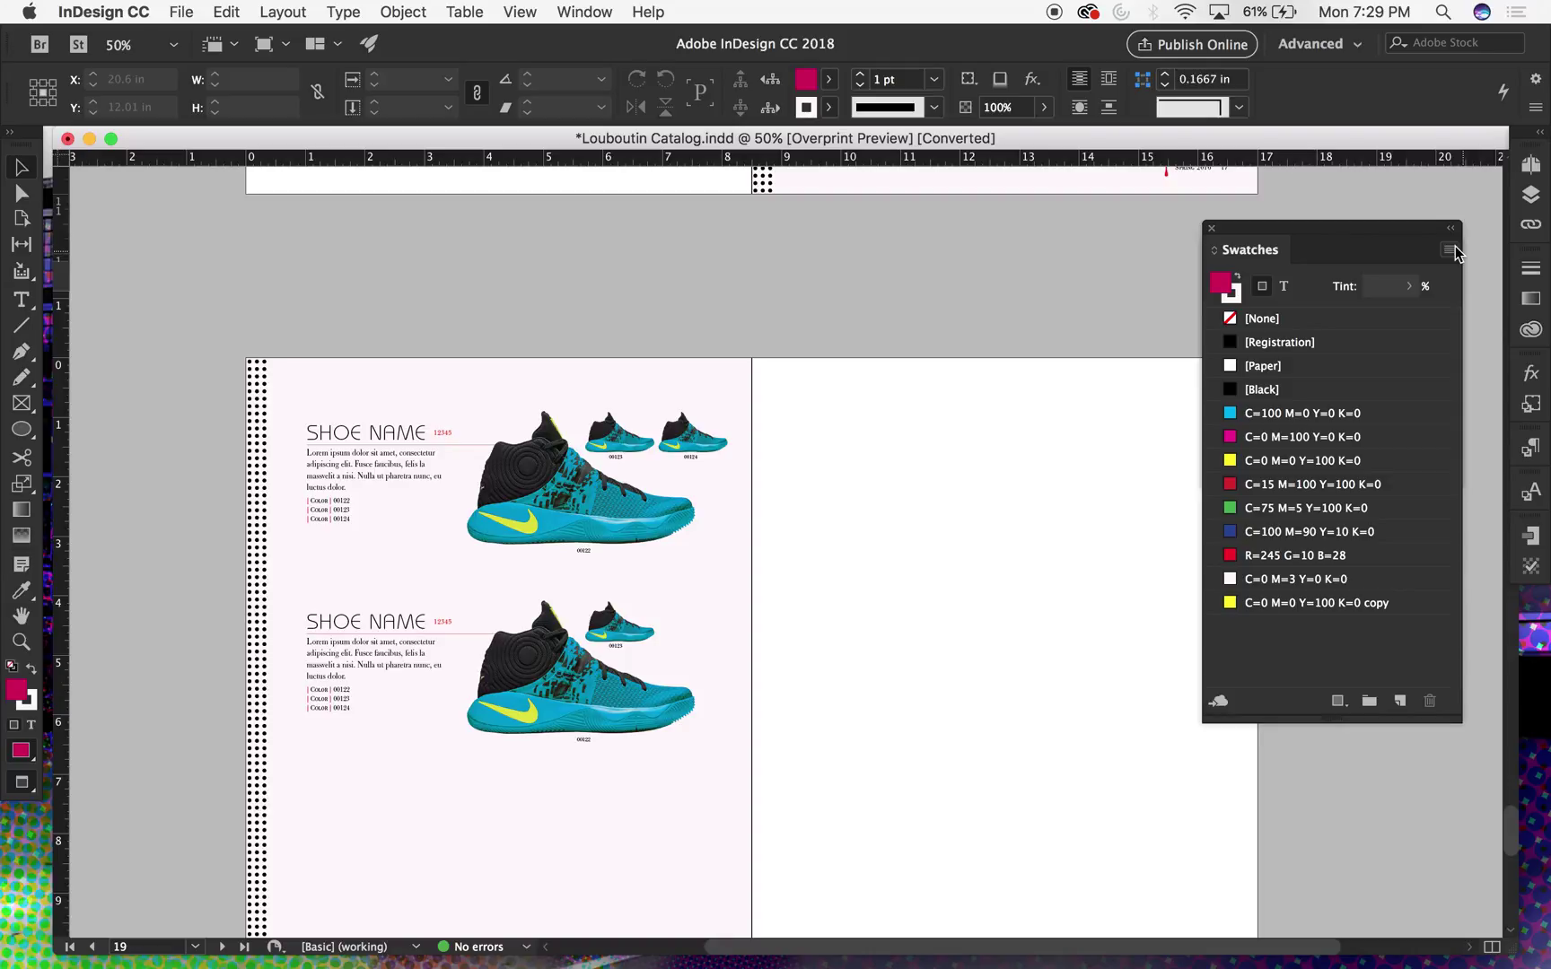
{"action": "left_click", "coordinate": [1449, 250]}
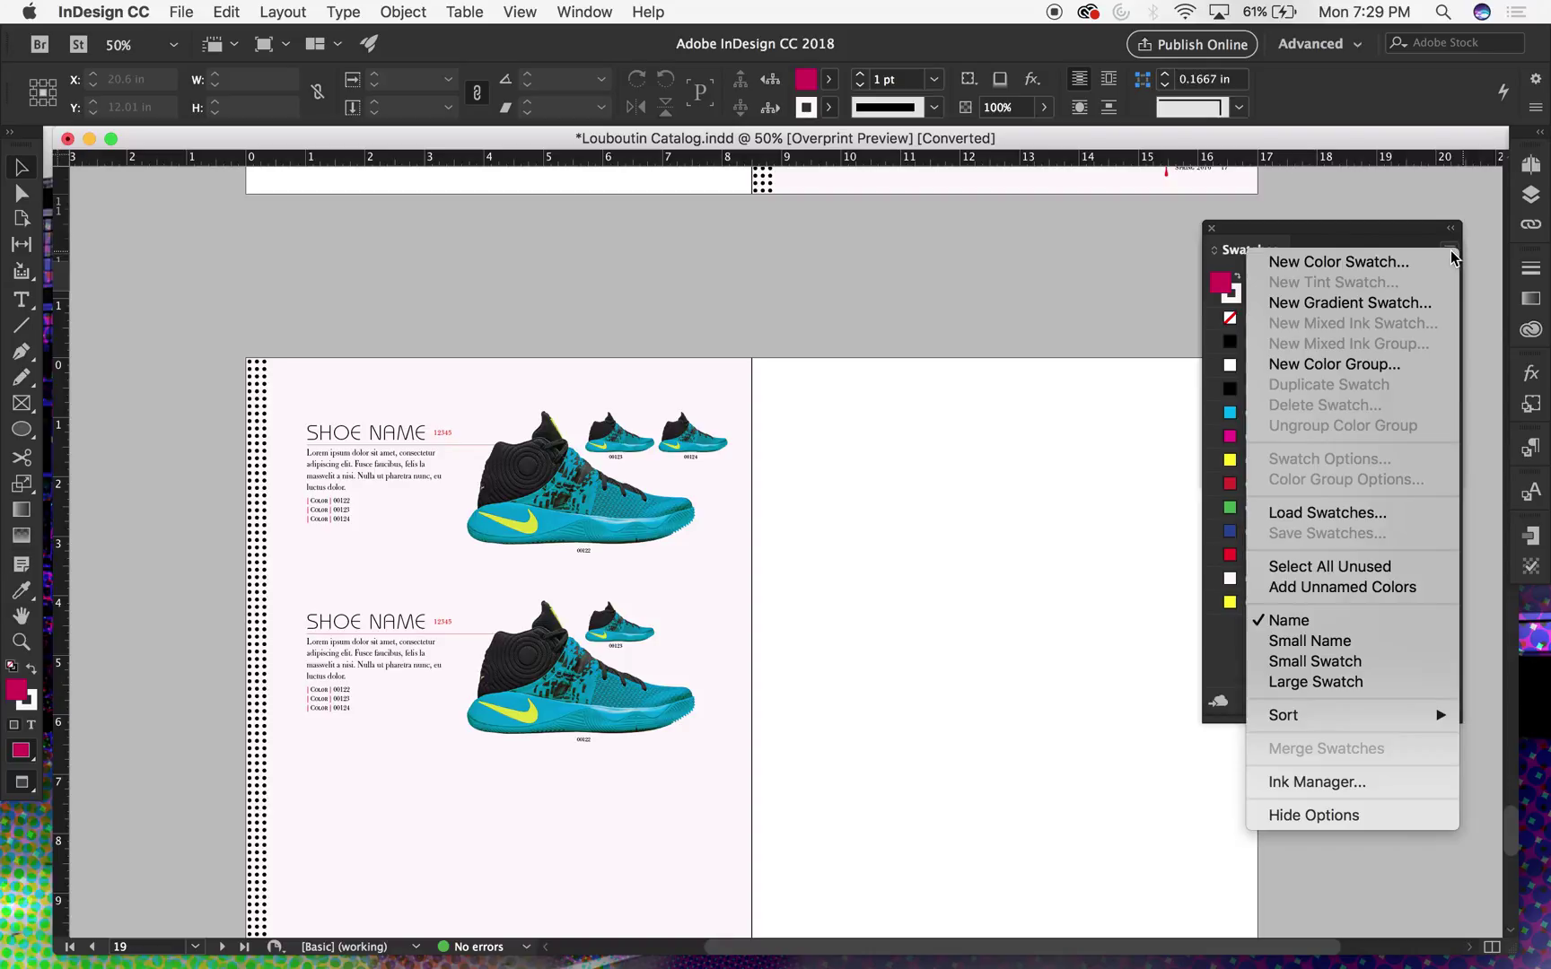
{"action": "left_click", "coordinate": [1335, 567]}
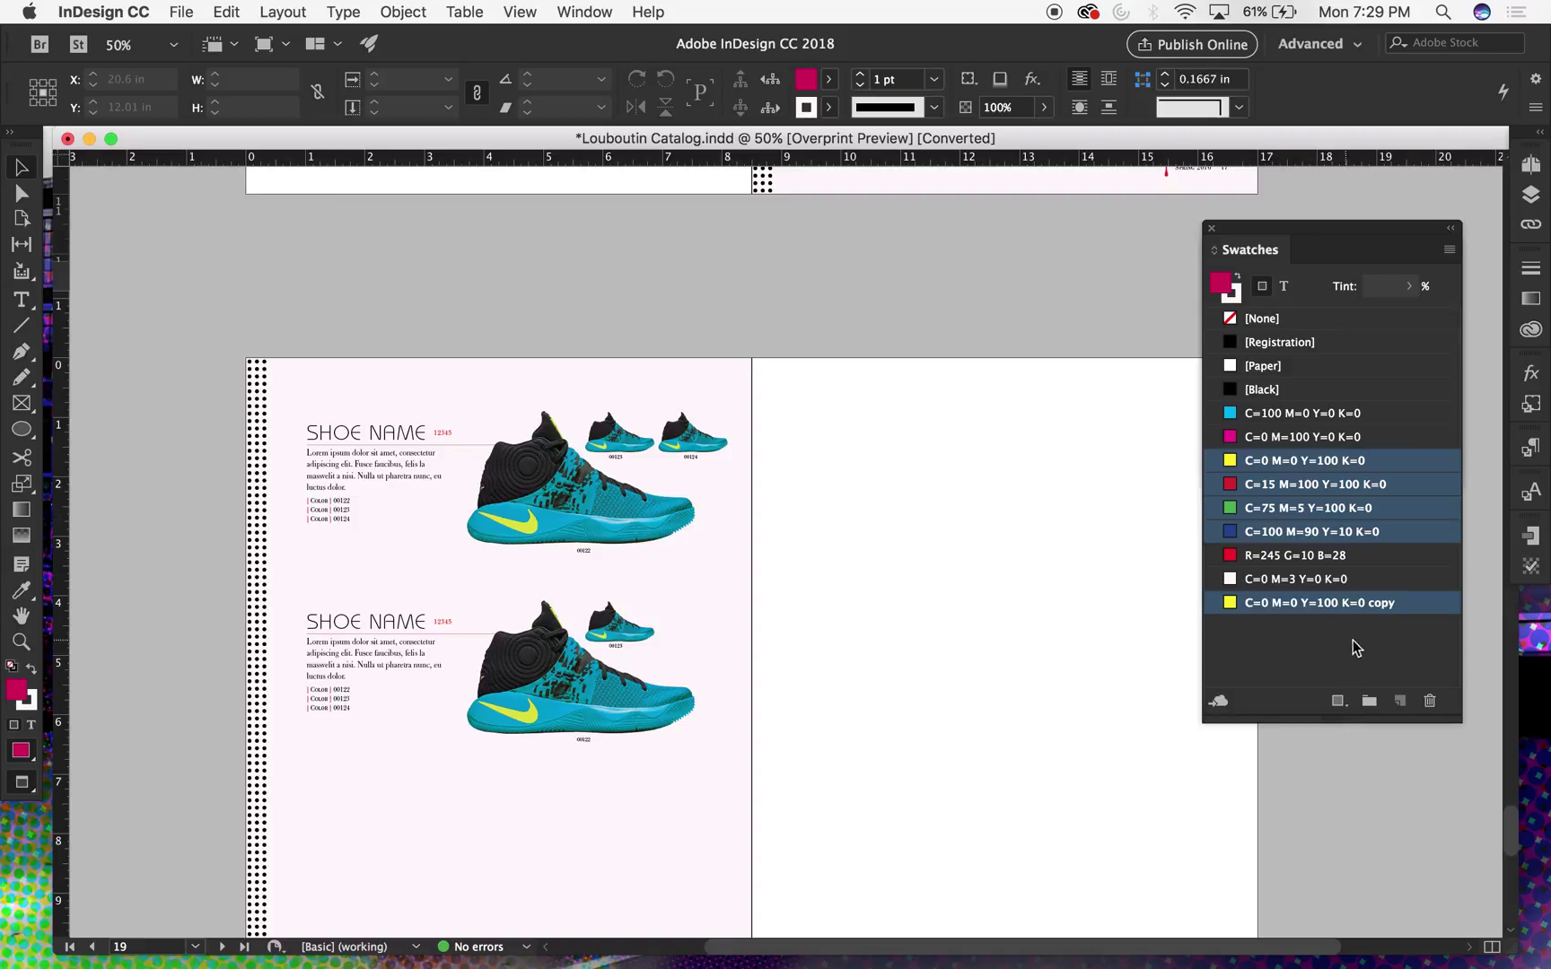
{"action": "left_click", "coordinate": [1427, 703]}
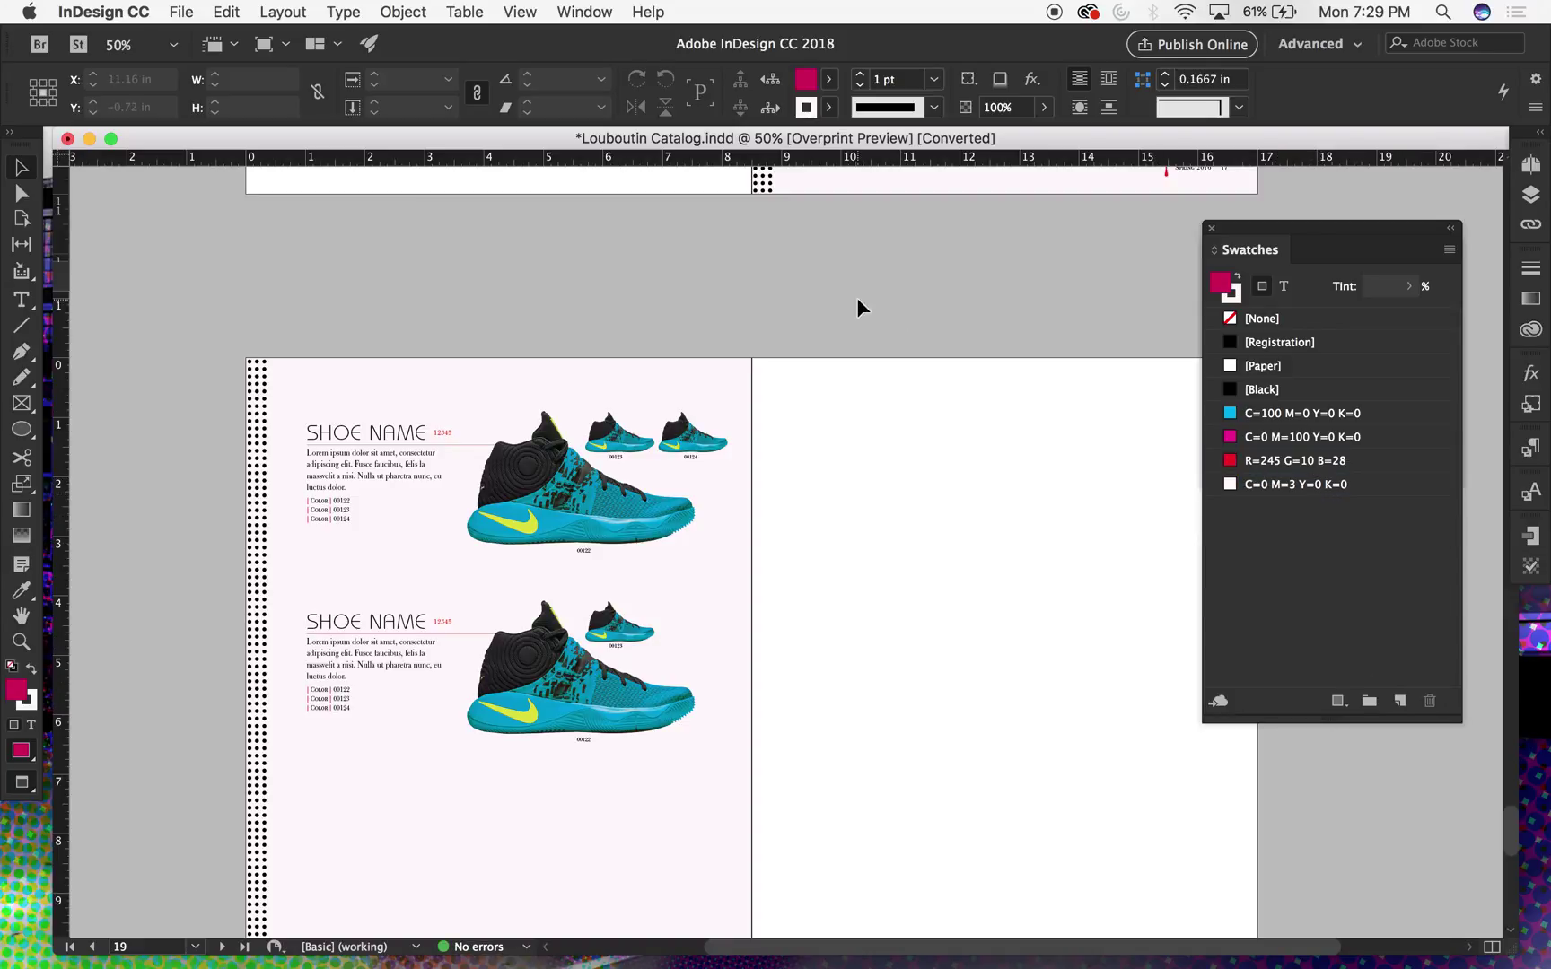
- Examine the full-color spreads around pages 17 to 19 against the remaining swatches
{"action": "scroll", "coordinate": [1146, 426], "scroll_direction": "down", "scroll_amount": 3}
{"action": "scroll", "coordinate": [1146, 425], "scroll_direction": "right", "scroll_amount": 1}
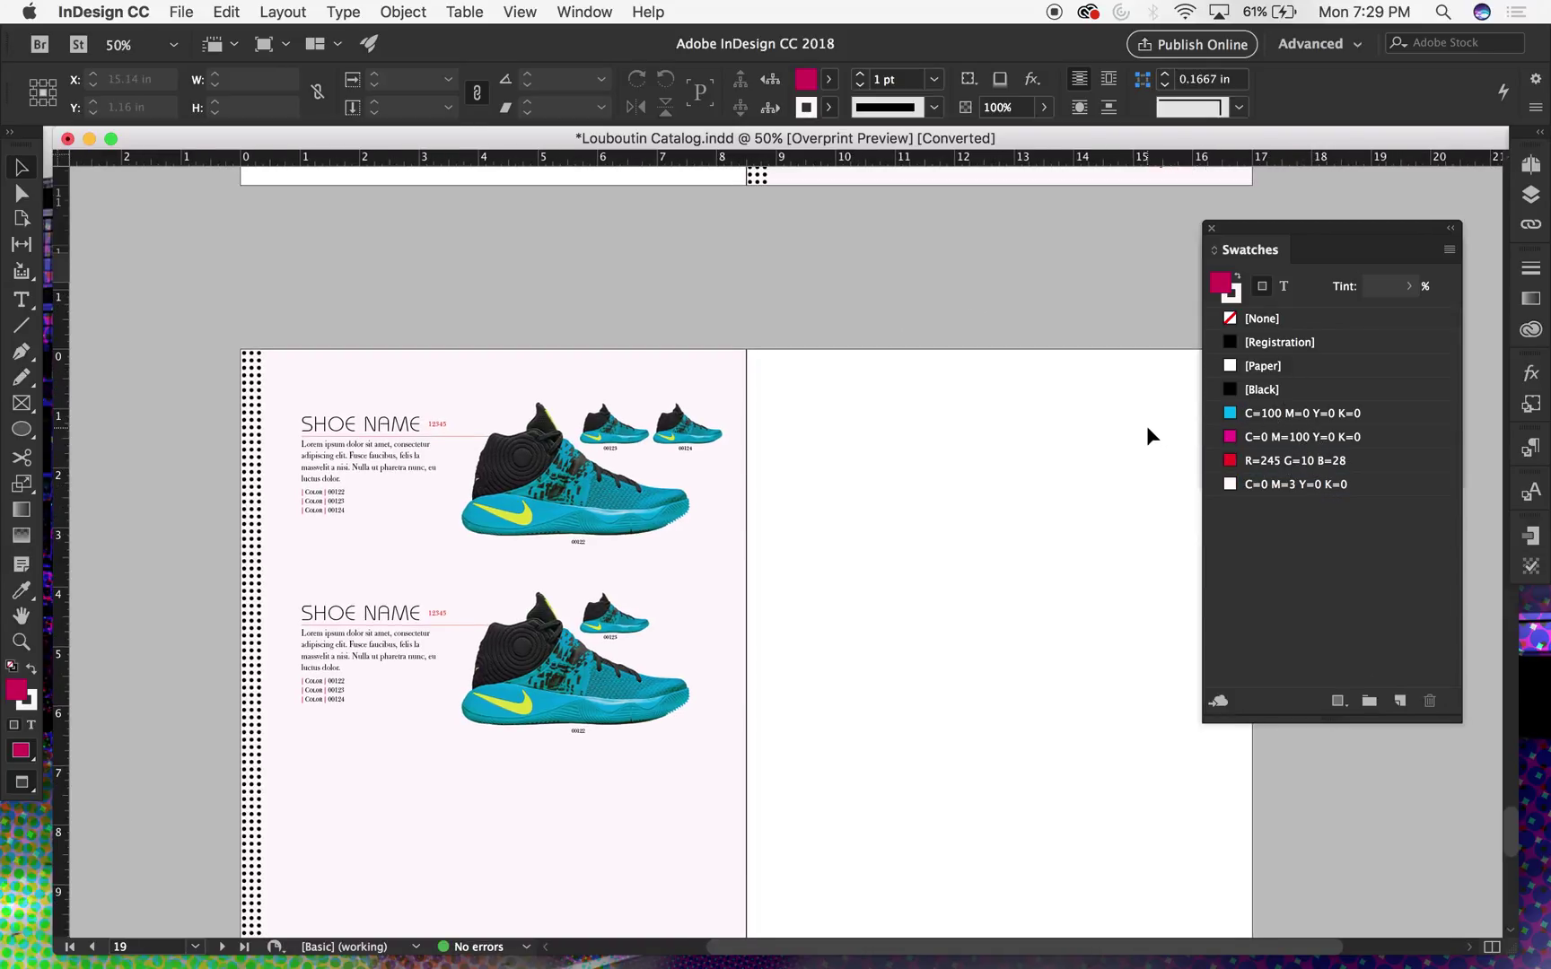
{"action": "scroll", "coordinate": [1148, 428], "scroll_direction": "down", "scroll_amount": 1}
{"action": "scroll", "coordinate": [1144, 340], "scroll_direction": "up", "scroll_amount": 5}
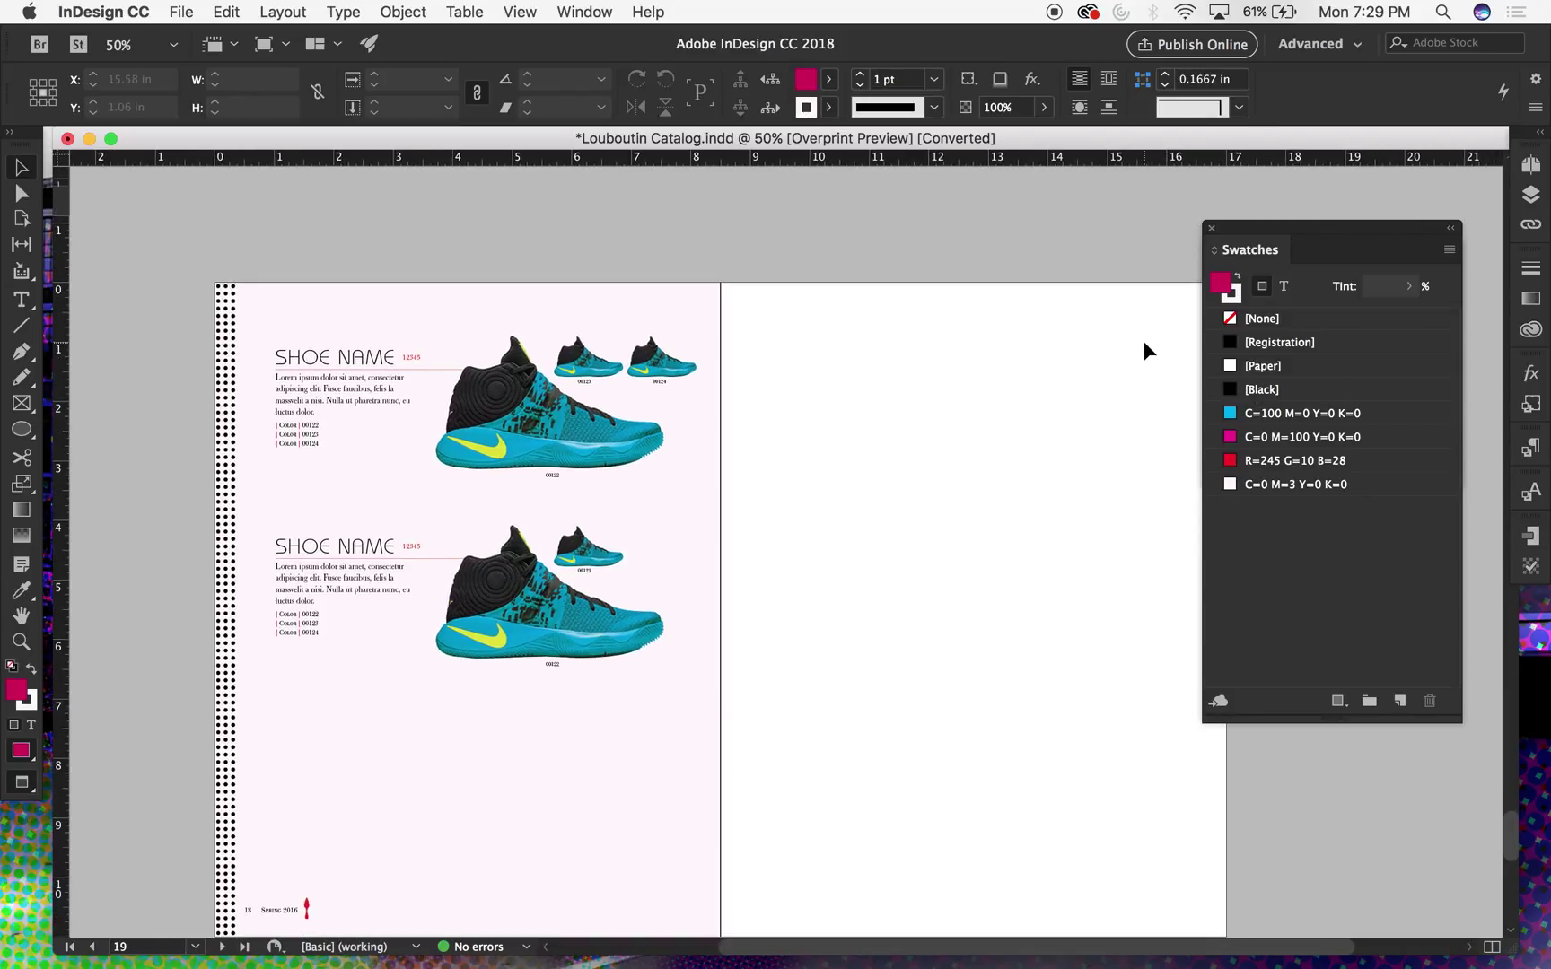
{"action": "scroll", "coordinate": [1143, 340], "scroll_direction": "right", "scroll_amount": 1}
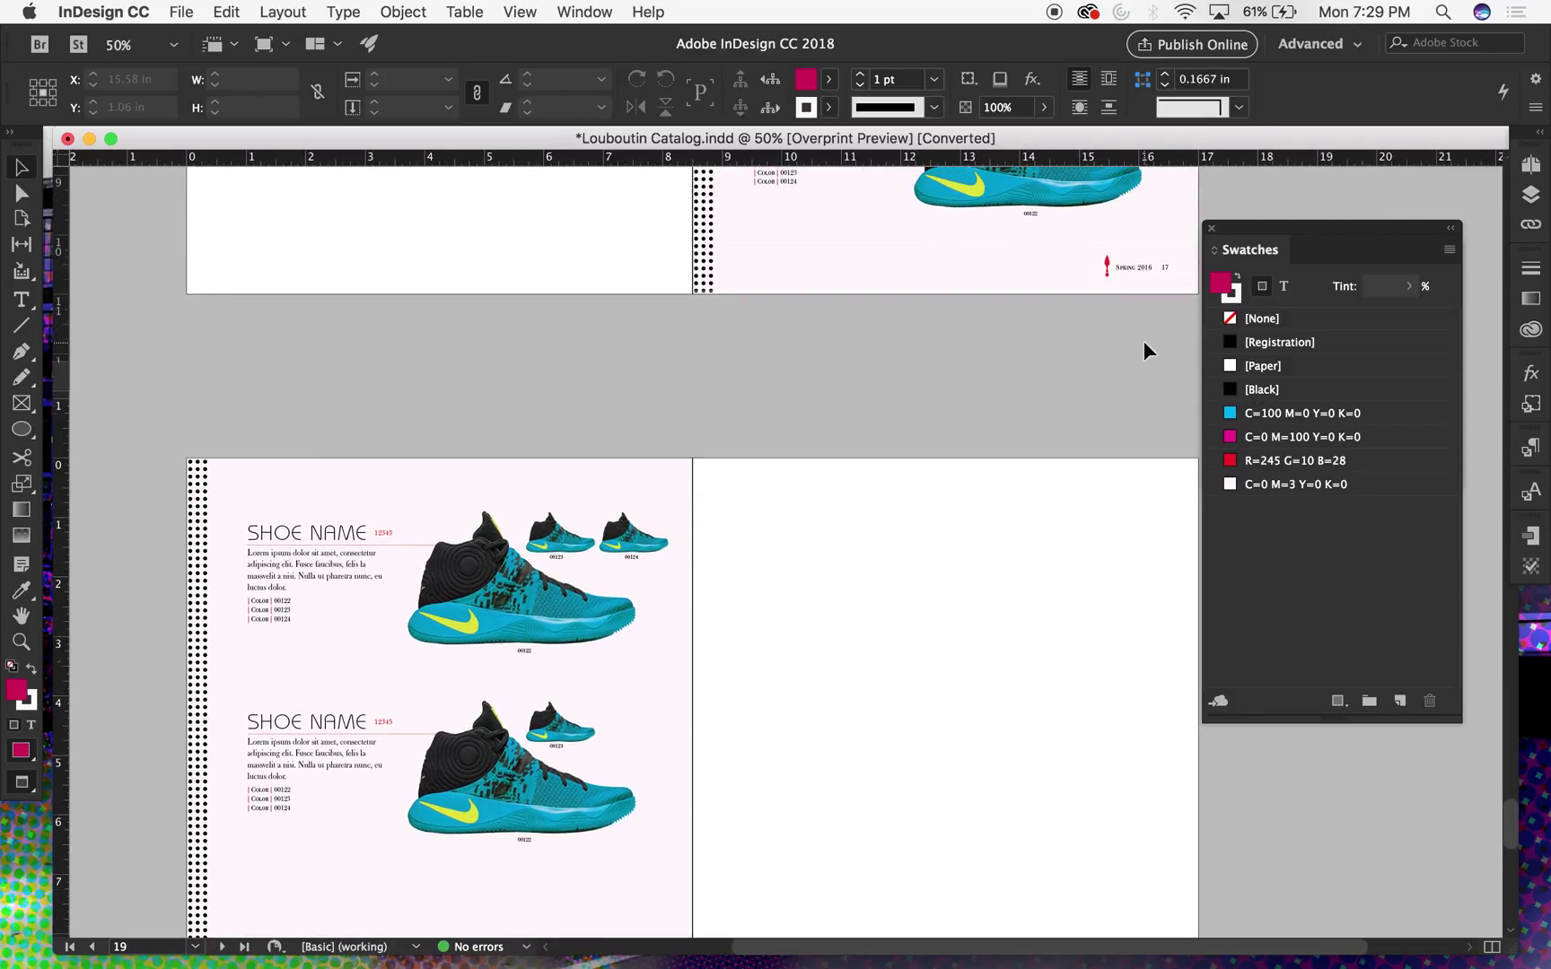
{"action": "scroll", "coordinate": [1143, 340], "scroll_direction": "up", "scroll_amount": 4}
{"action": "scroll", "coordinate": [1143, 340], "scroll_direction": "right", "scroll_amount": 1}
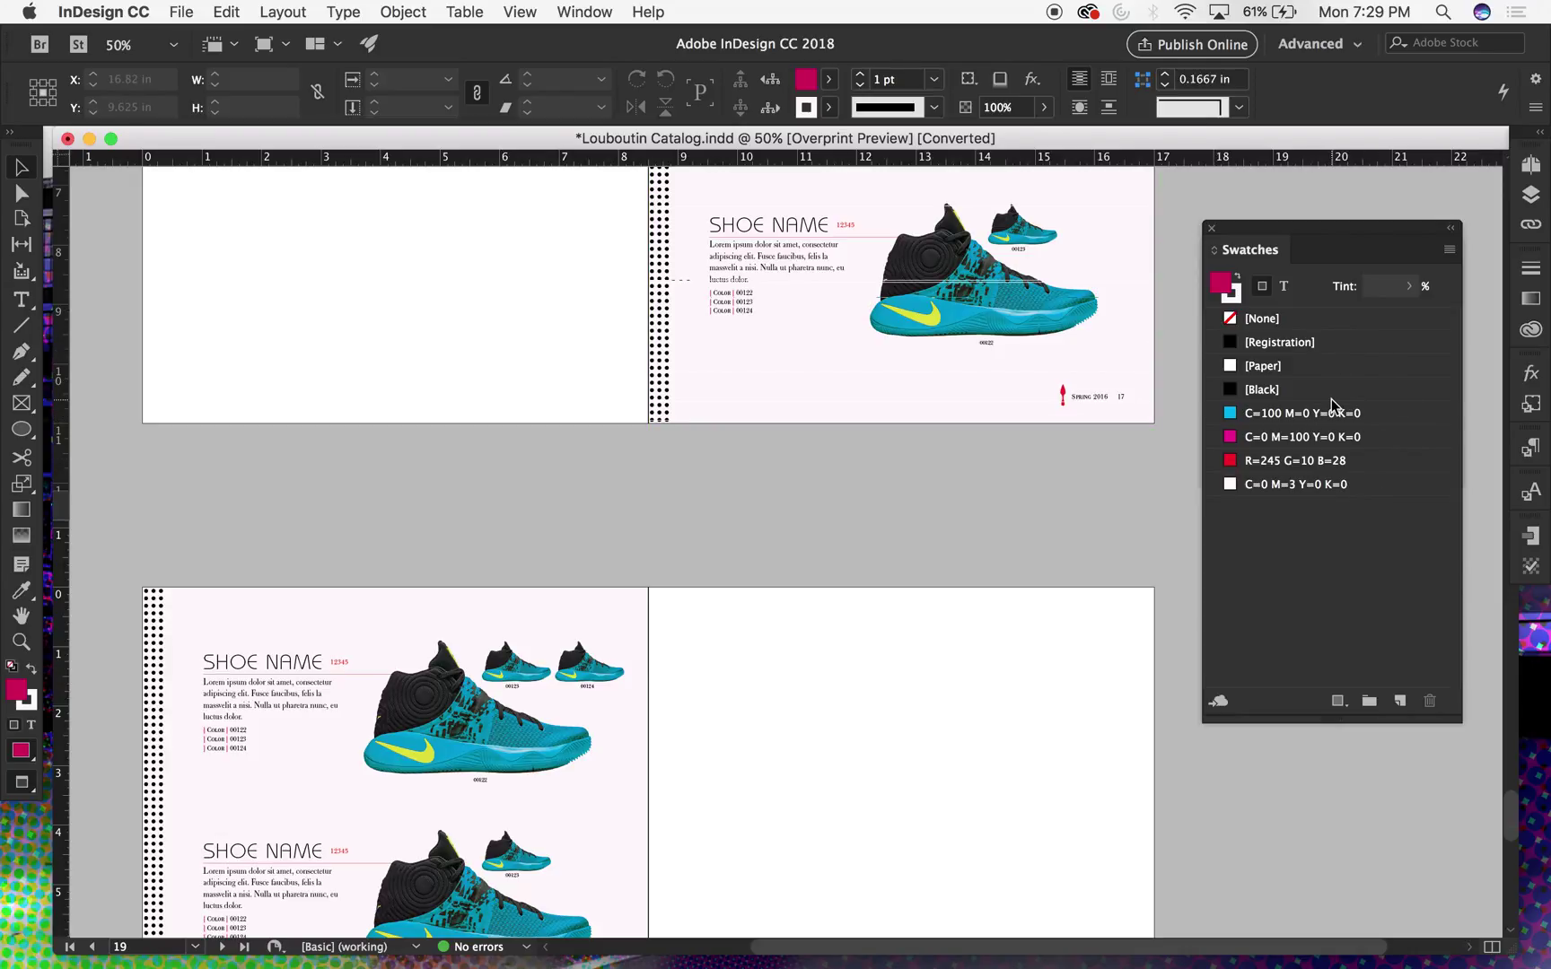
{"action": "scroll", "coordinate": [869, 449], "scroll_direction": "up", "scroll_amount": 3}
{"action": "scroll", "coordinate": [869, 449], "scroll_direction": "right", "scroll_amount": 1}
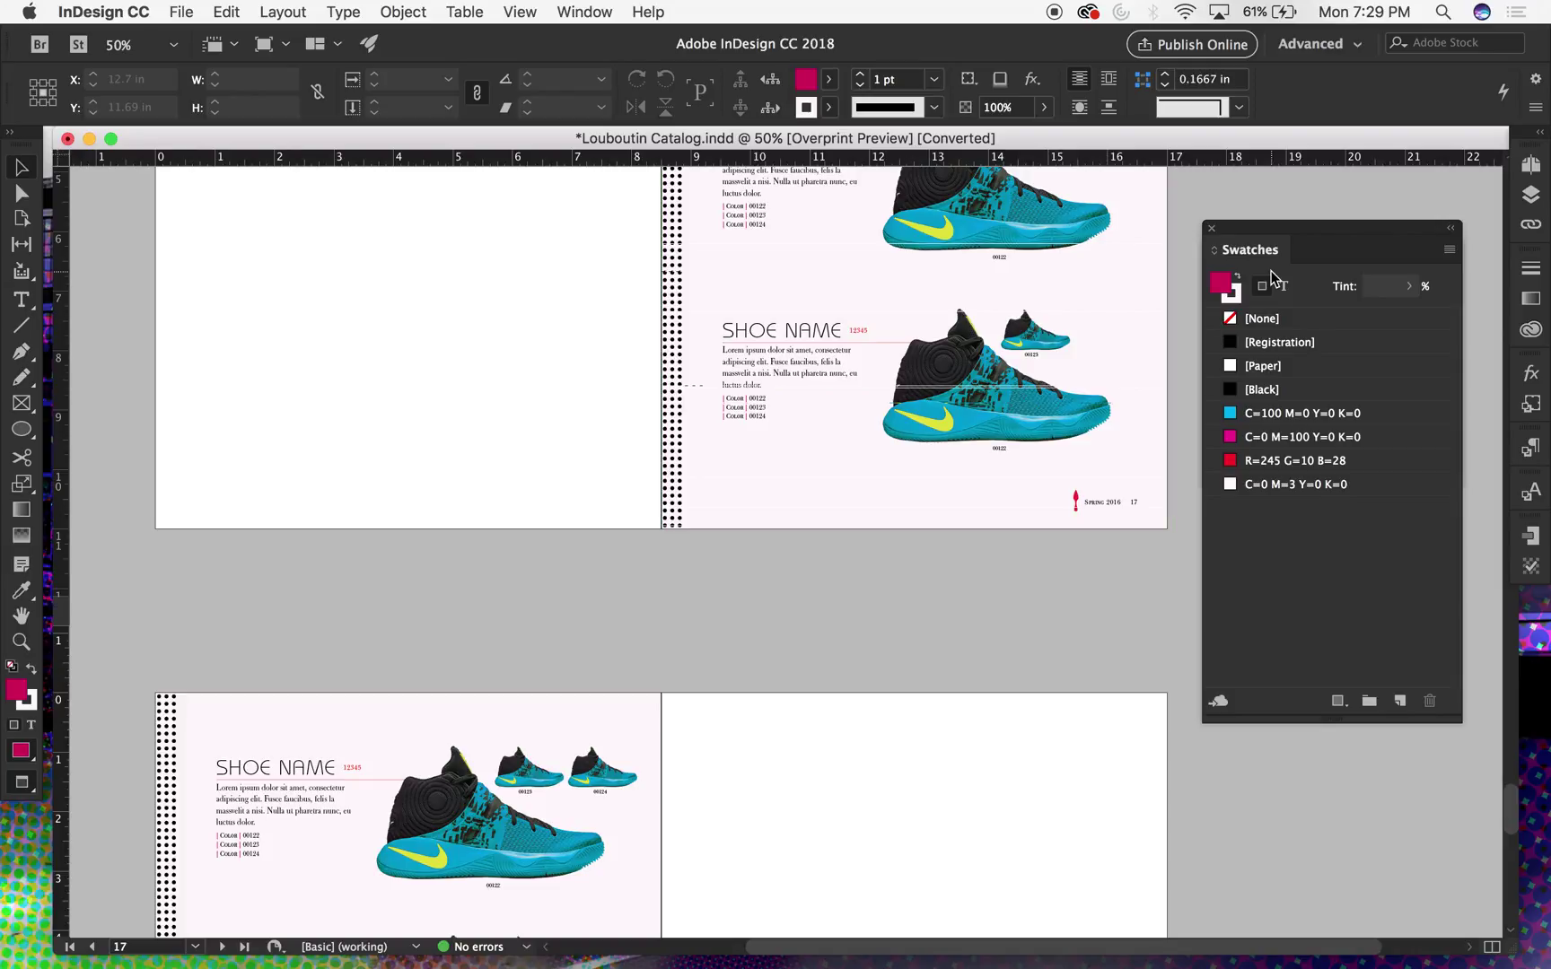
{"action": "scroll", "coordinate": [758, 460], "scroll_direction": "up", "scroll_amount": 1}
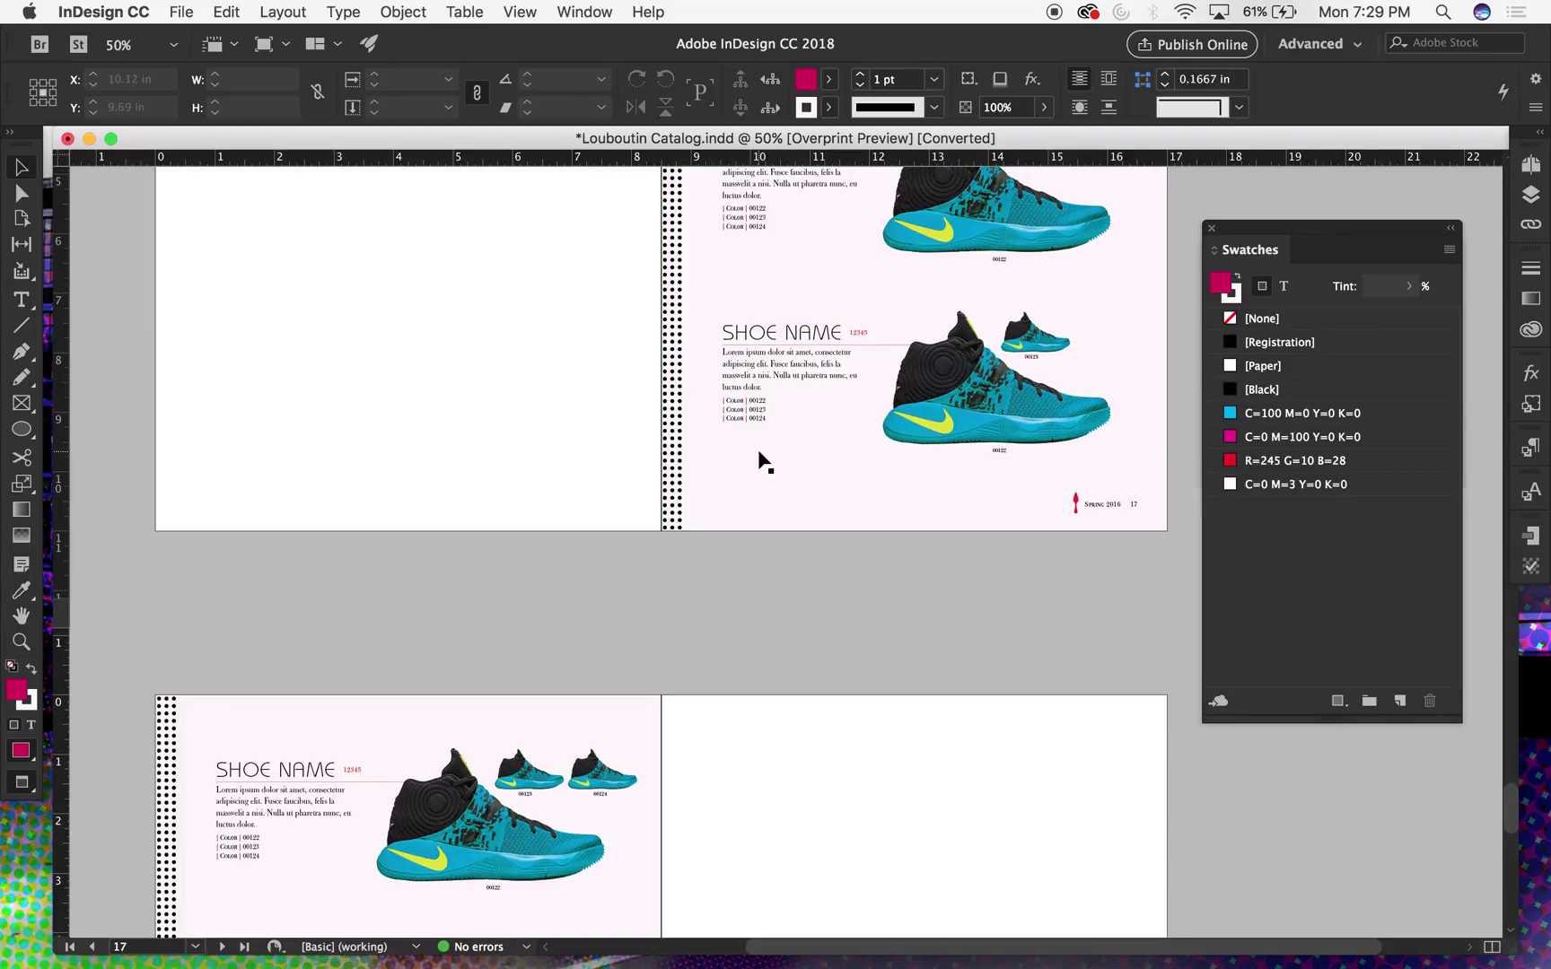
{"action": "scroll", "coordinate": [759, 460], "scroll_direction": "up", "scroll_amount": 3}
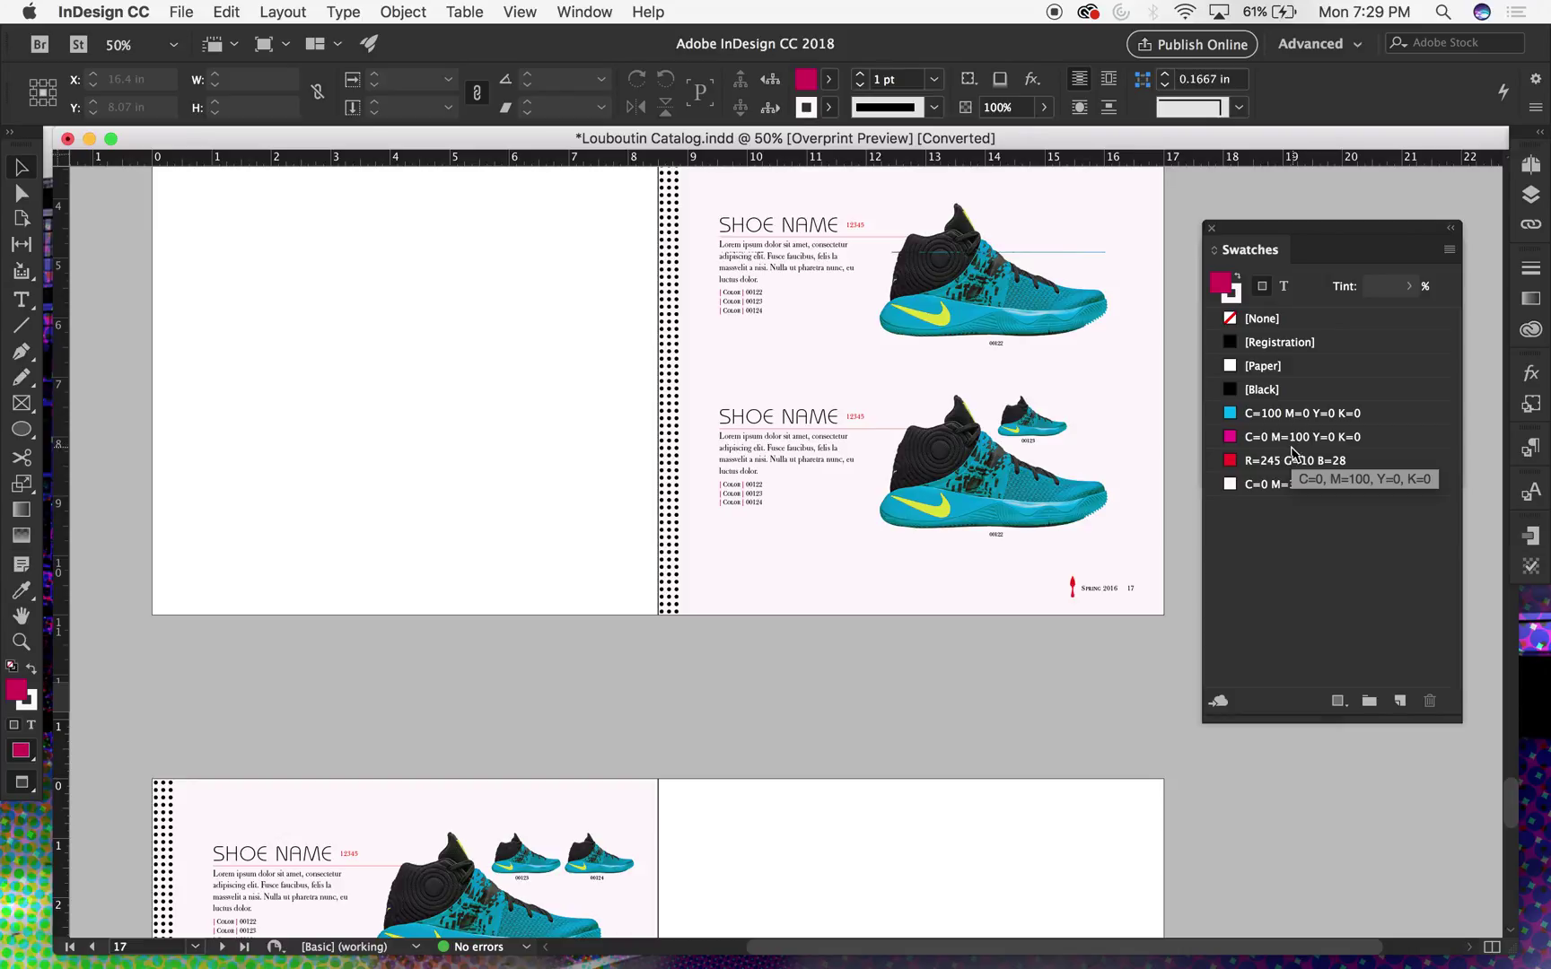
- Convert the R=245 G=10 B=28 swatch to a CMYK Process color, C=0 M=100 Y=100 K=0, named with its color value
{"action": "double_click", "coordinate": [1361, 463]}
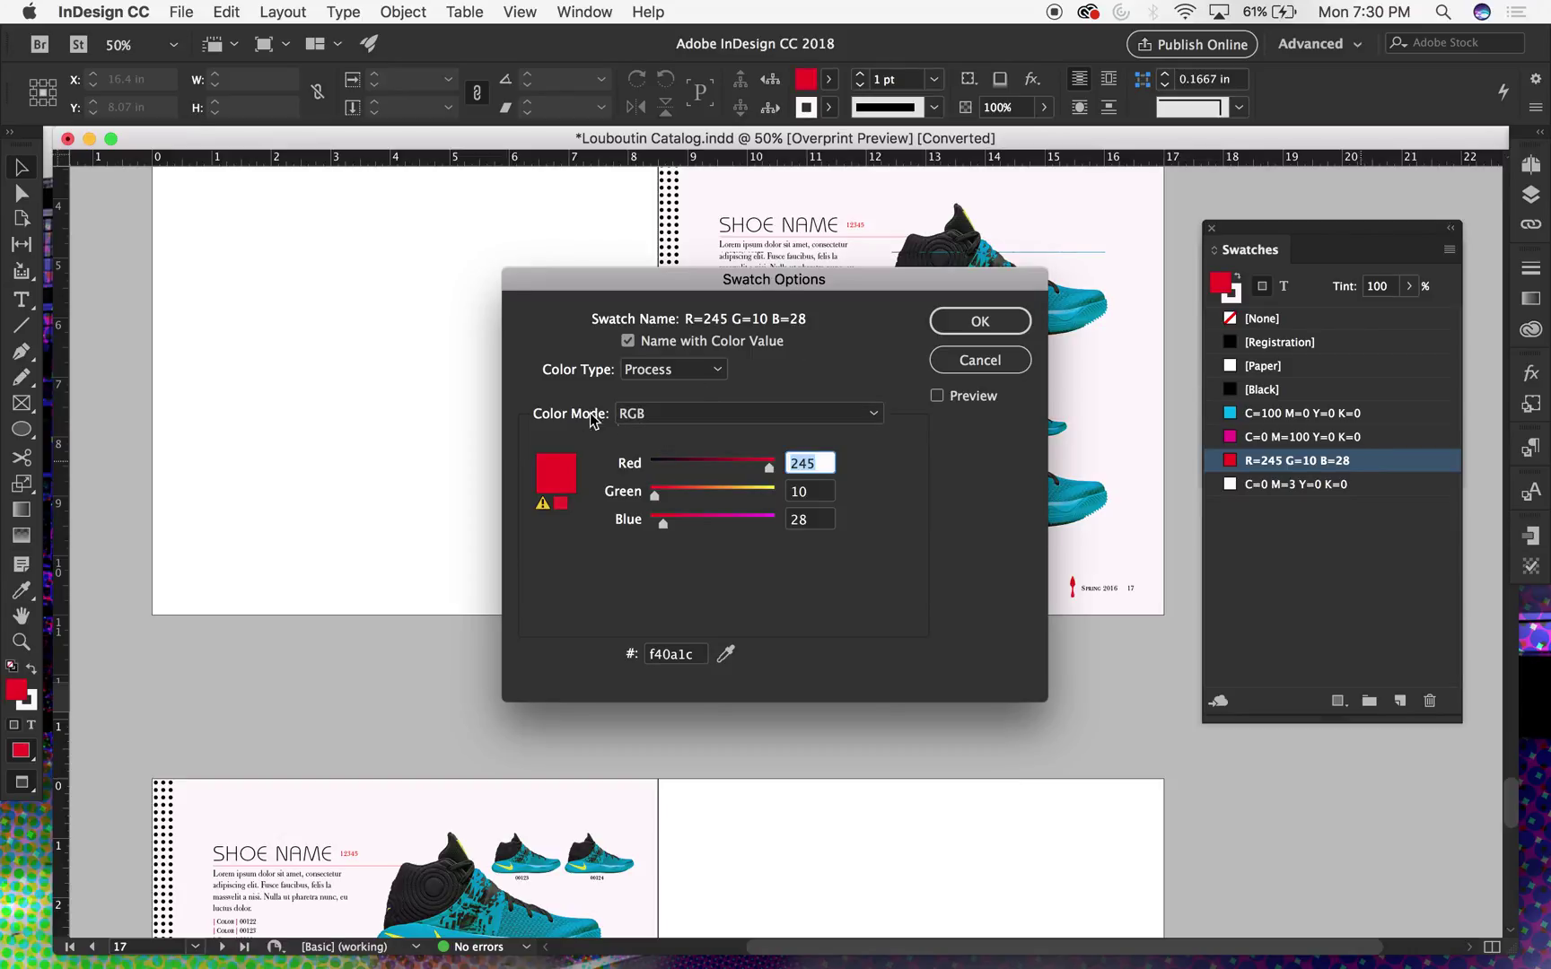
{"action": "left_click", "coordinate": [668, 413]}
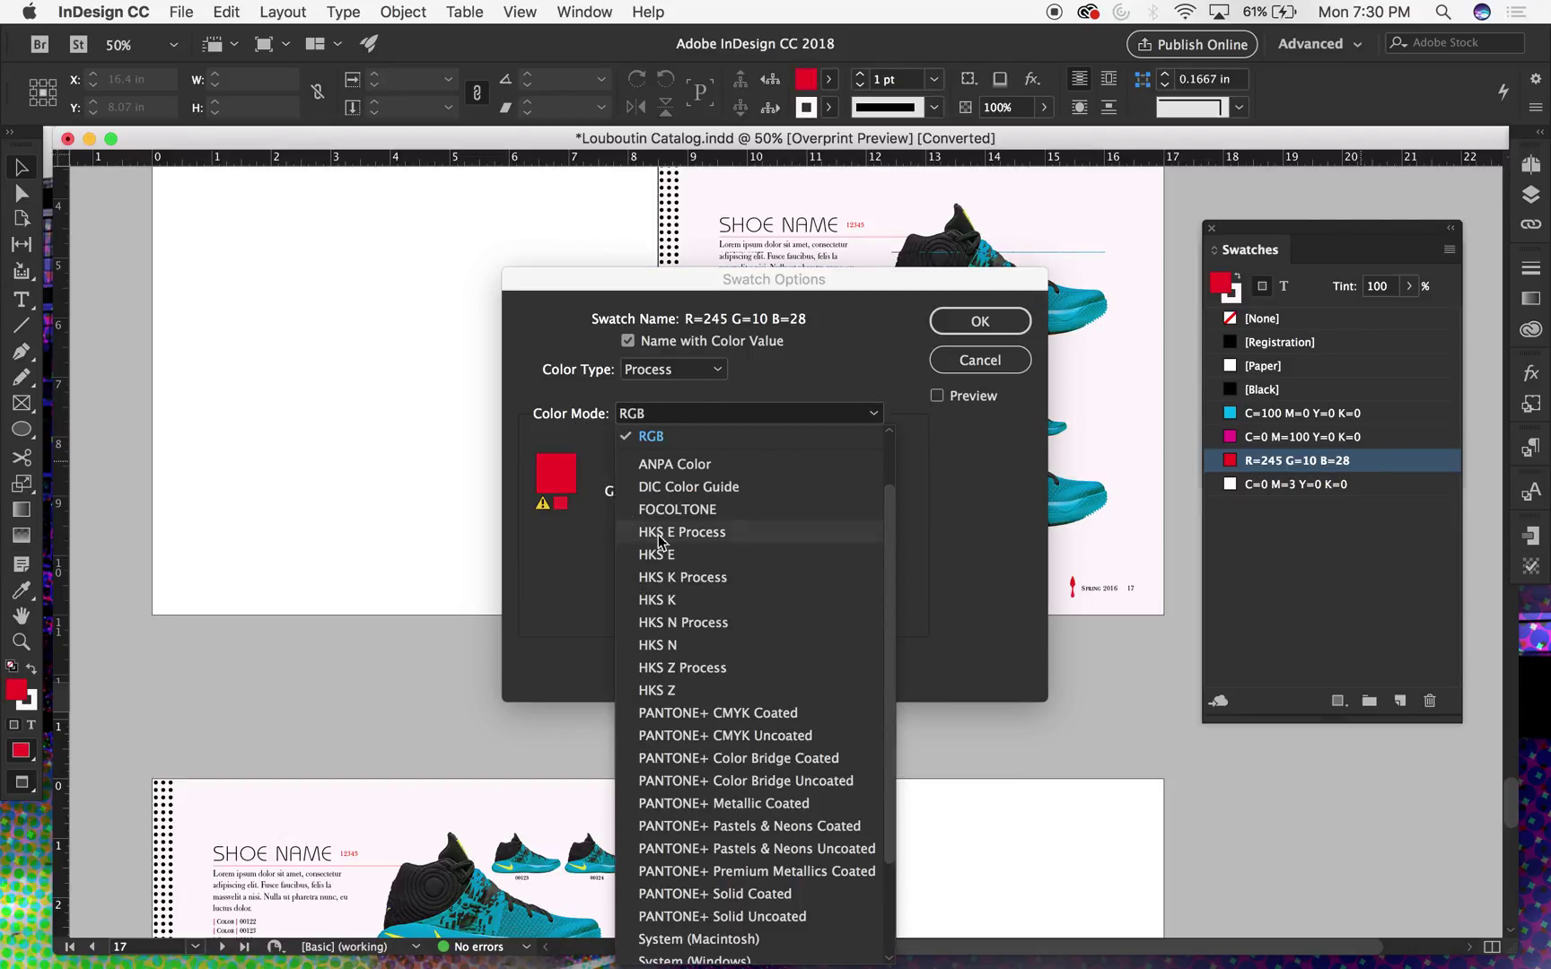
{"action": "scroll", "coordinate": [699, 533], "scroll_direction": "up", "scroll_amount": 3}
{"action": "left_click", "coordinate": [691, 481]}
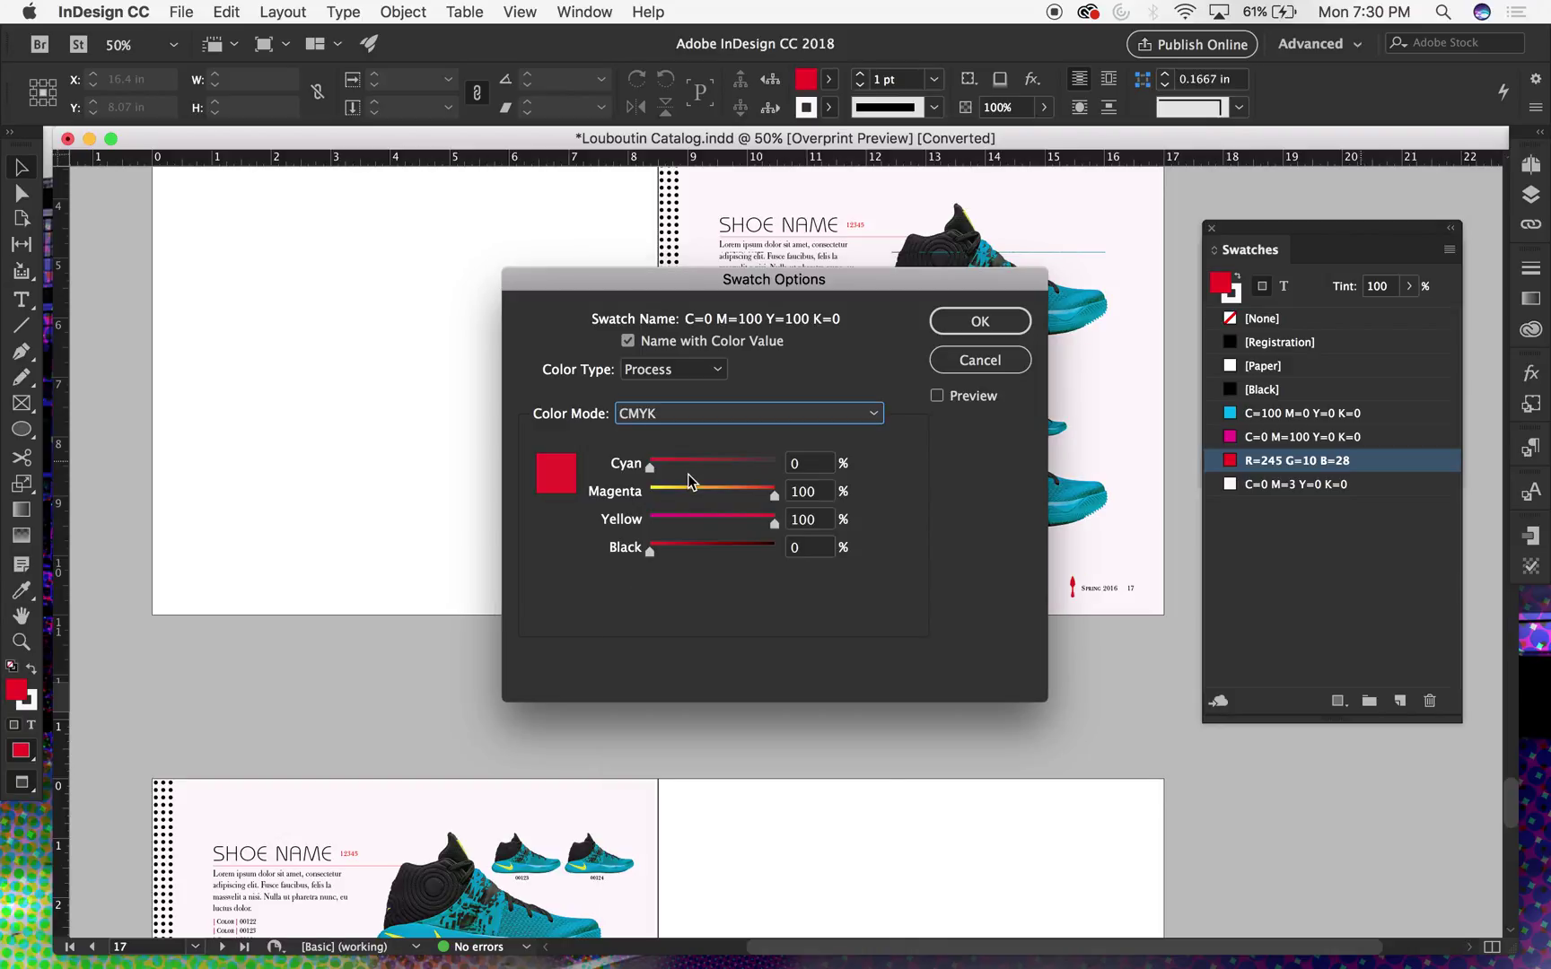
{"action": "left_click", "coordinate": [668, 375]}
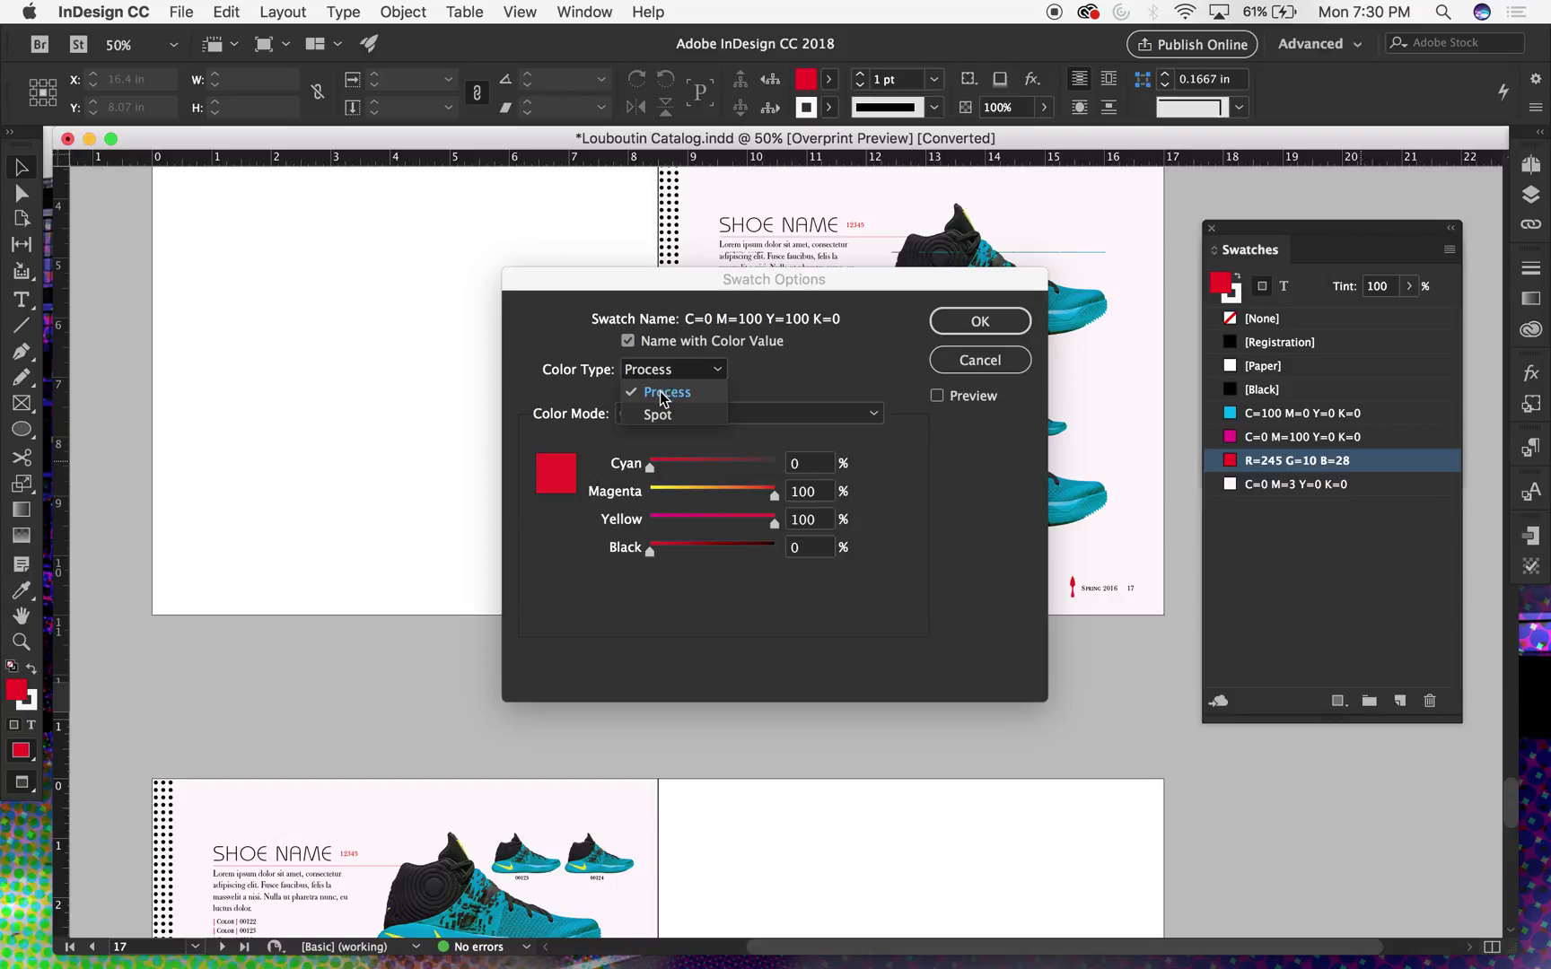
{"action": "left_click", "coordinate": [666, 394]}
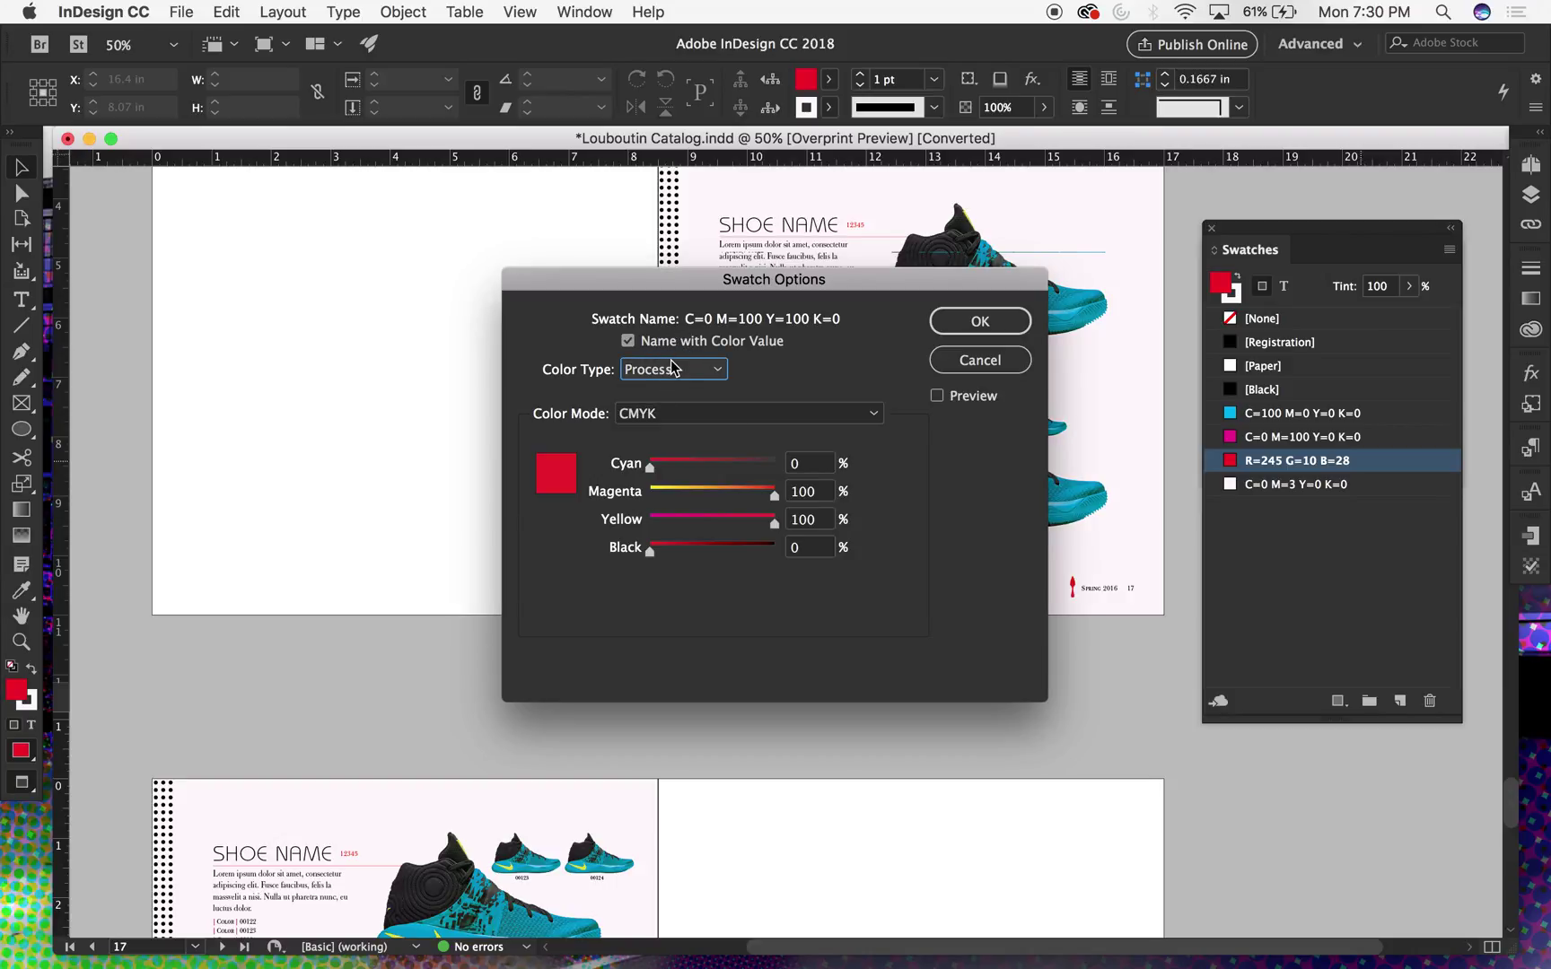
{"action": "left_click", "coordinate": [673, 369]}
{"action": "left_click", "coordinate": [663, 394]}
{"action": "left_click", "coordinate": [629, 342]}
{"action": "left_click", "coordinate": [629, 342]}
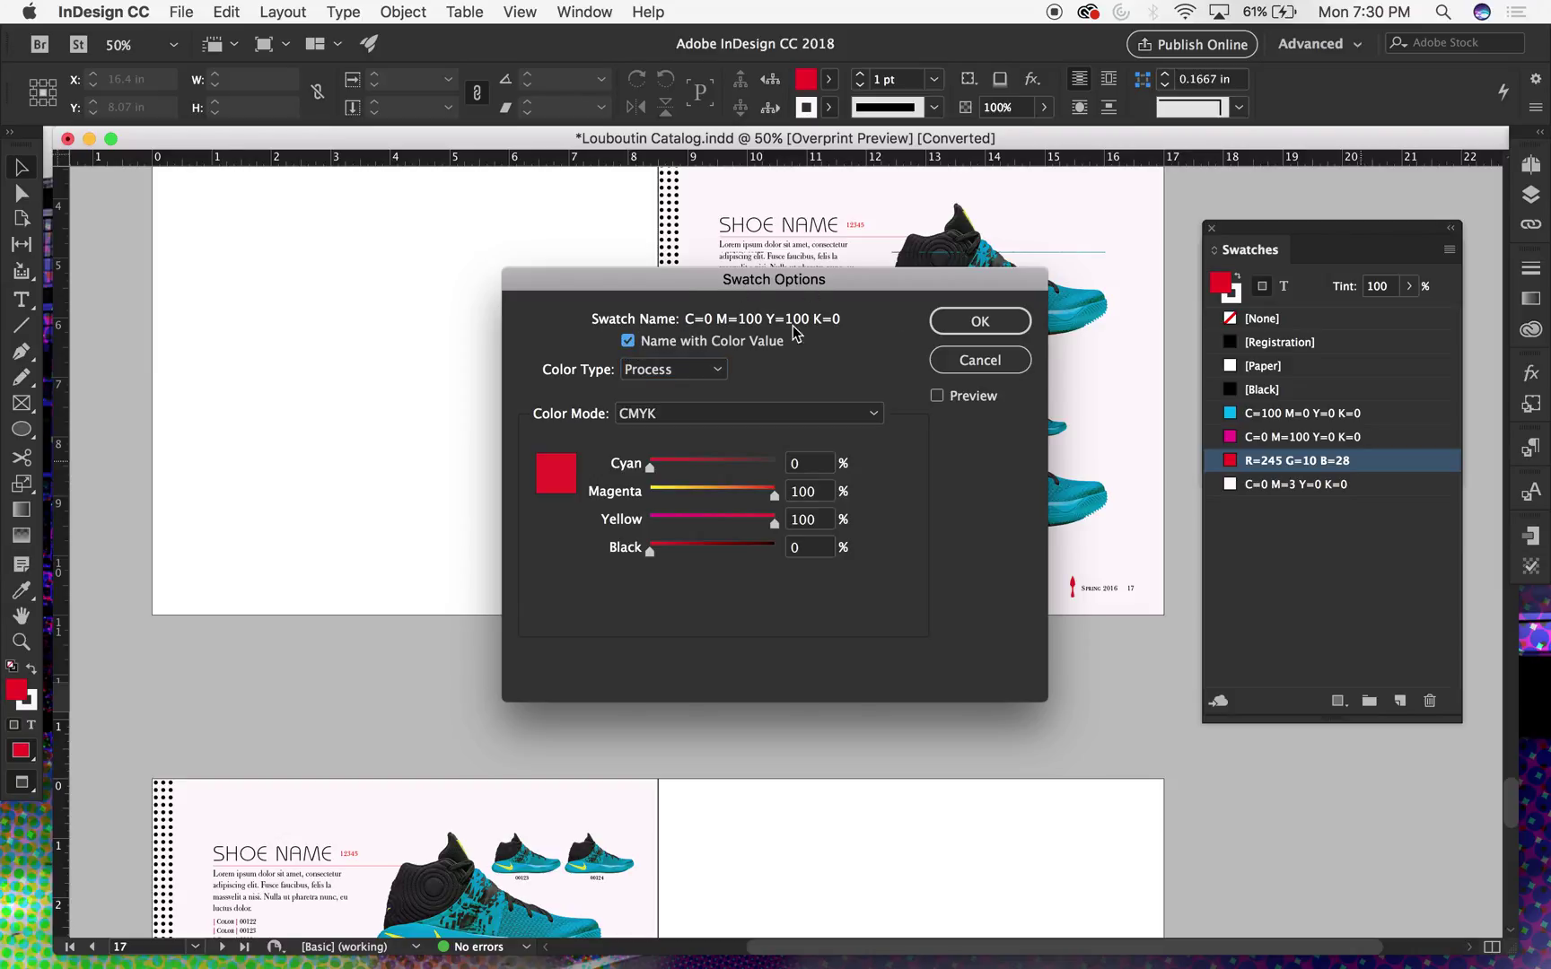
{"action": "left_click", "coordinate": [960, 327]}
{"action": "left_click", "coordinate": [954, 328]}
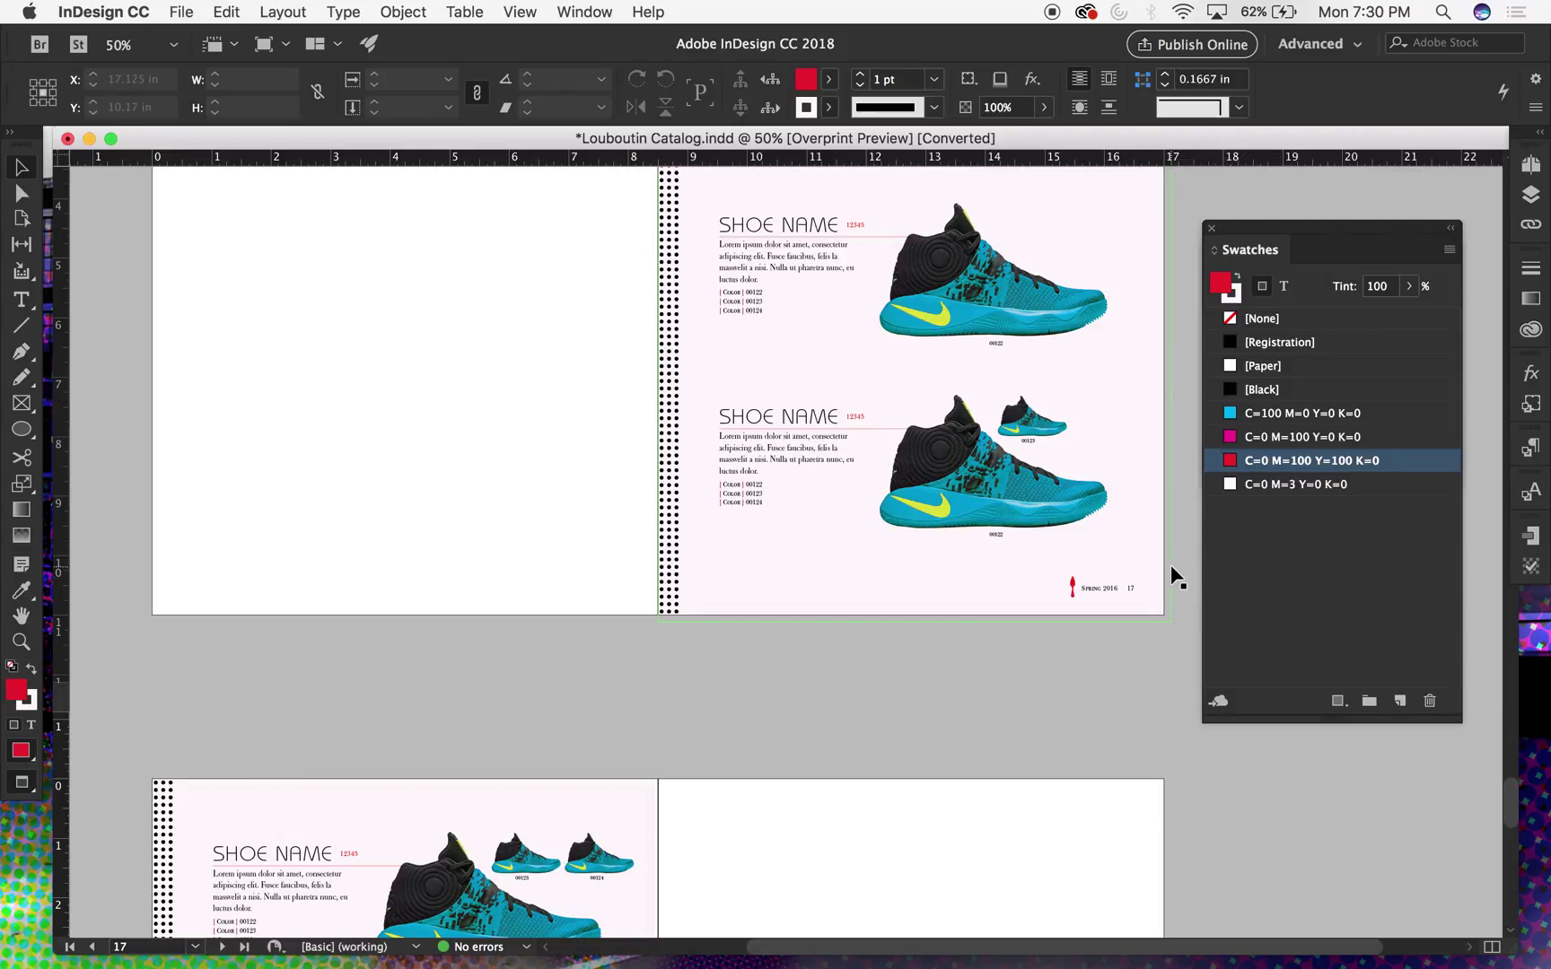
- Check the swatch applied to the shoe number text beside the lowest shoe name on page 17, then deselect it
{"action": "double_click", "coordinate": [851, 419]}
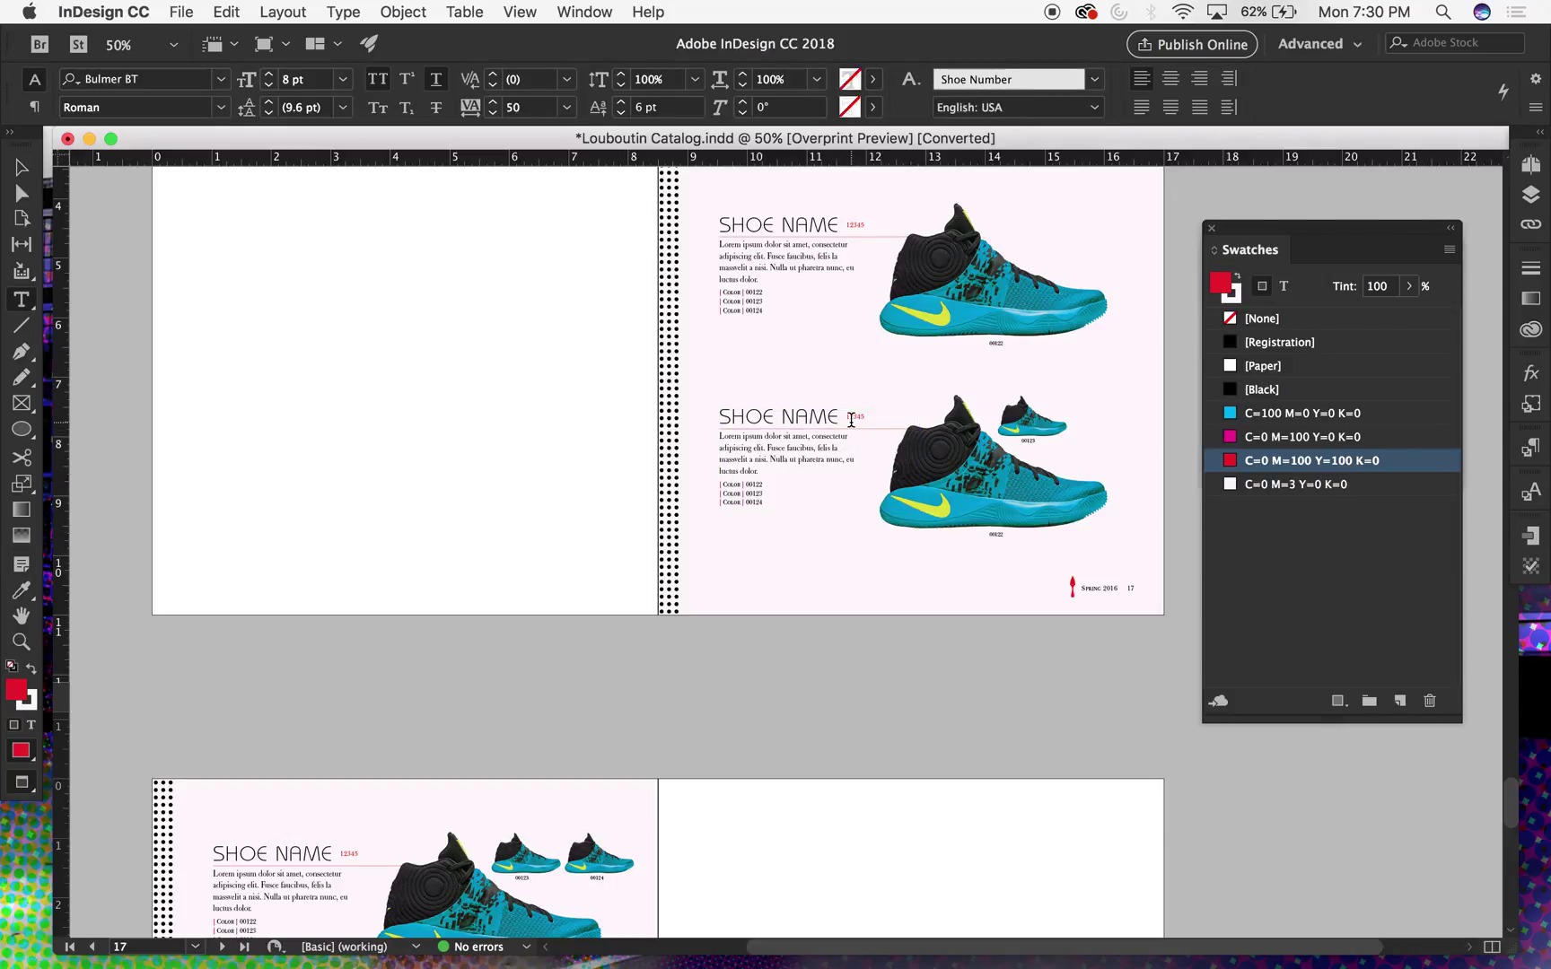
{"action": "left_click_drag", "start_coordinate": [850, 419], "coordinate": [868, 410]}
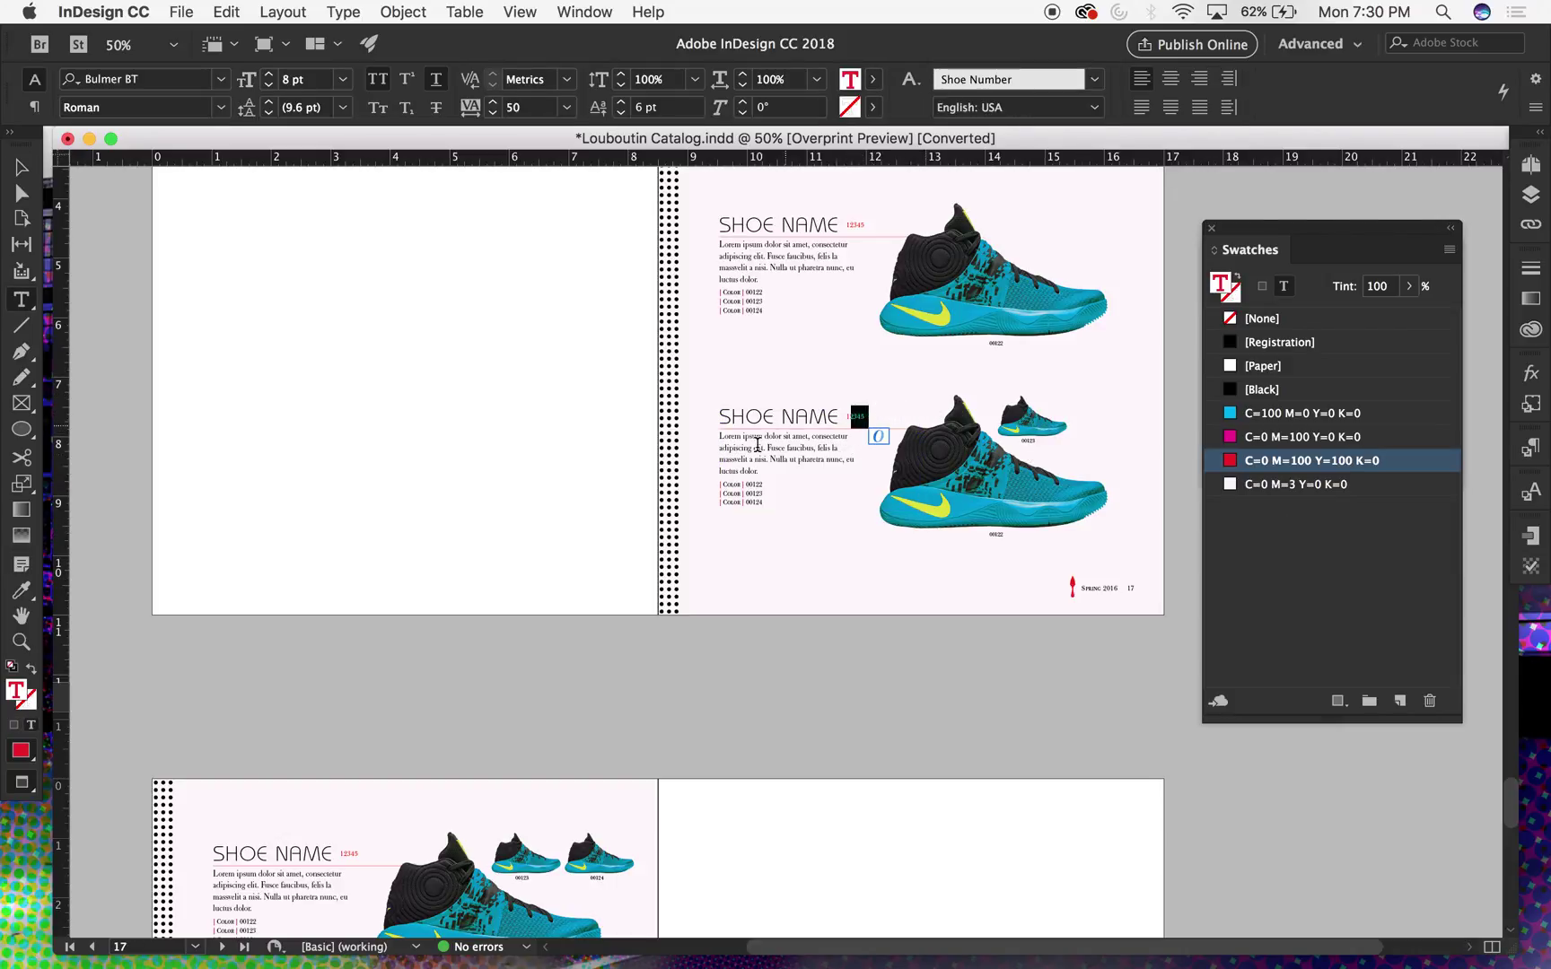
{"action": "left_click", "coordinate": [22, 167]}
{"action": "left_click", "coordinate": [158, 251]}
{"action": "left_click", "coordinate": [700, 479]}
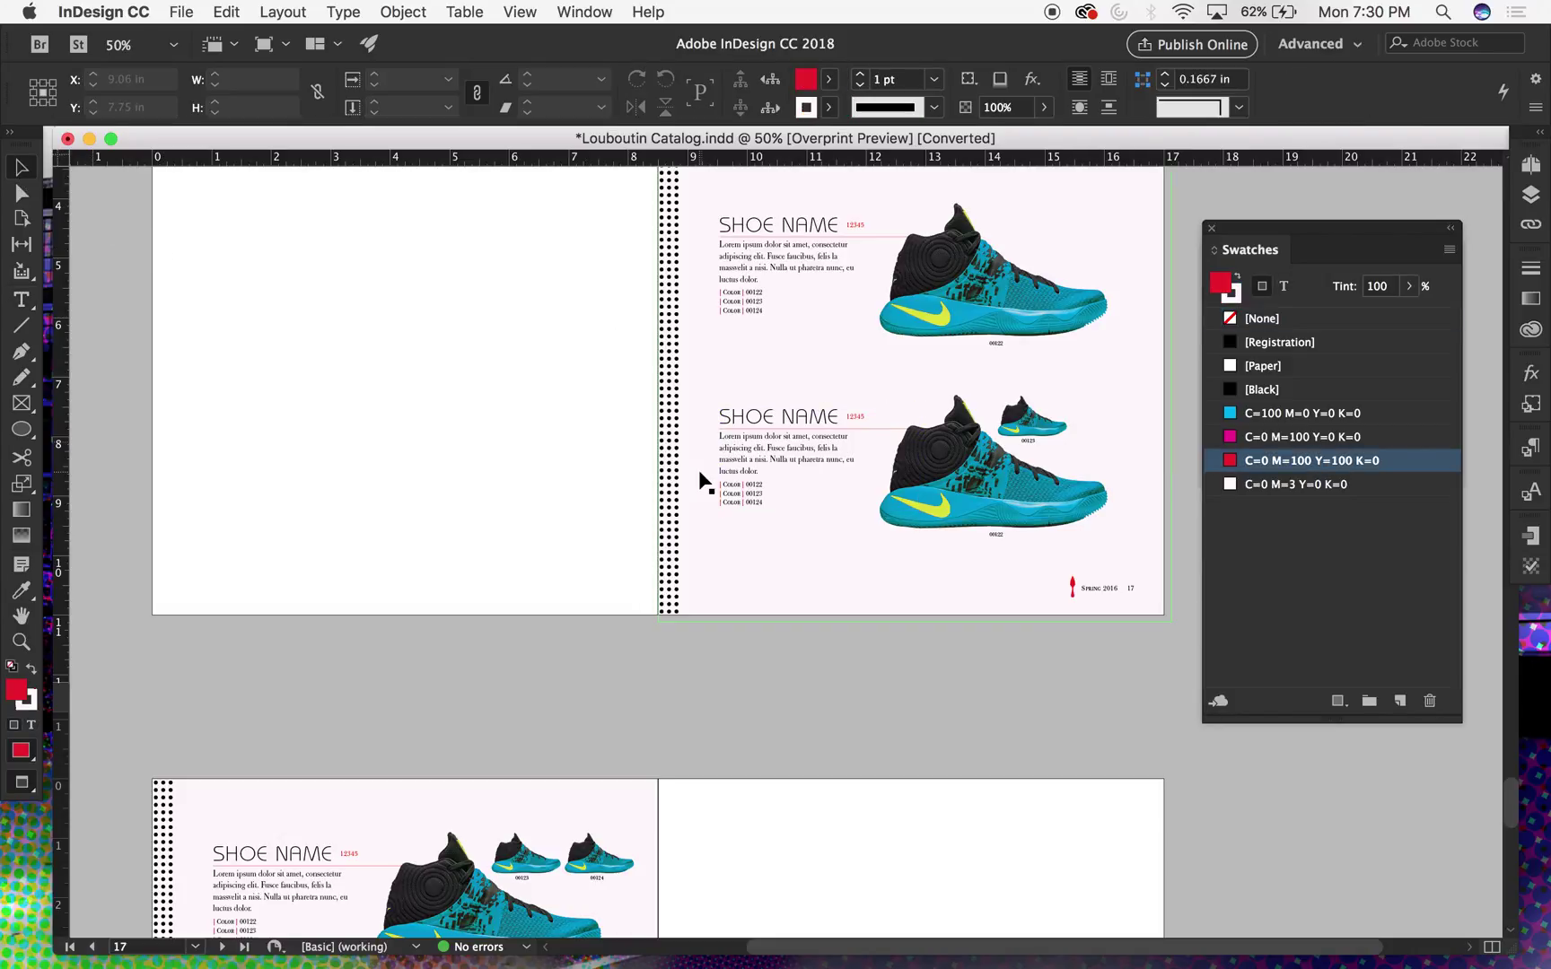
{"action": "scroll", "coordinate": [700, 482], "scroll_direction": "up", "scroll_amount": 4}
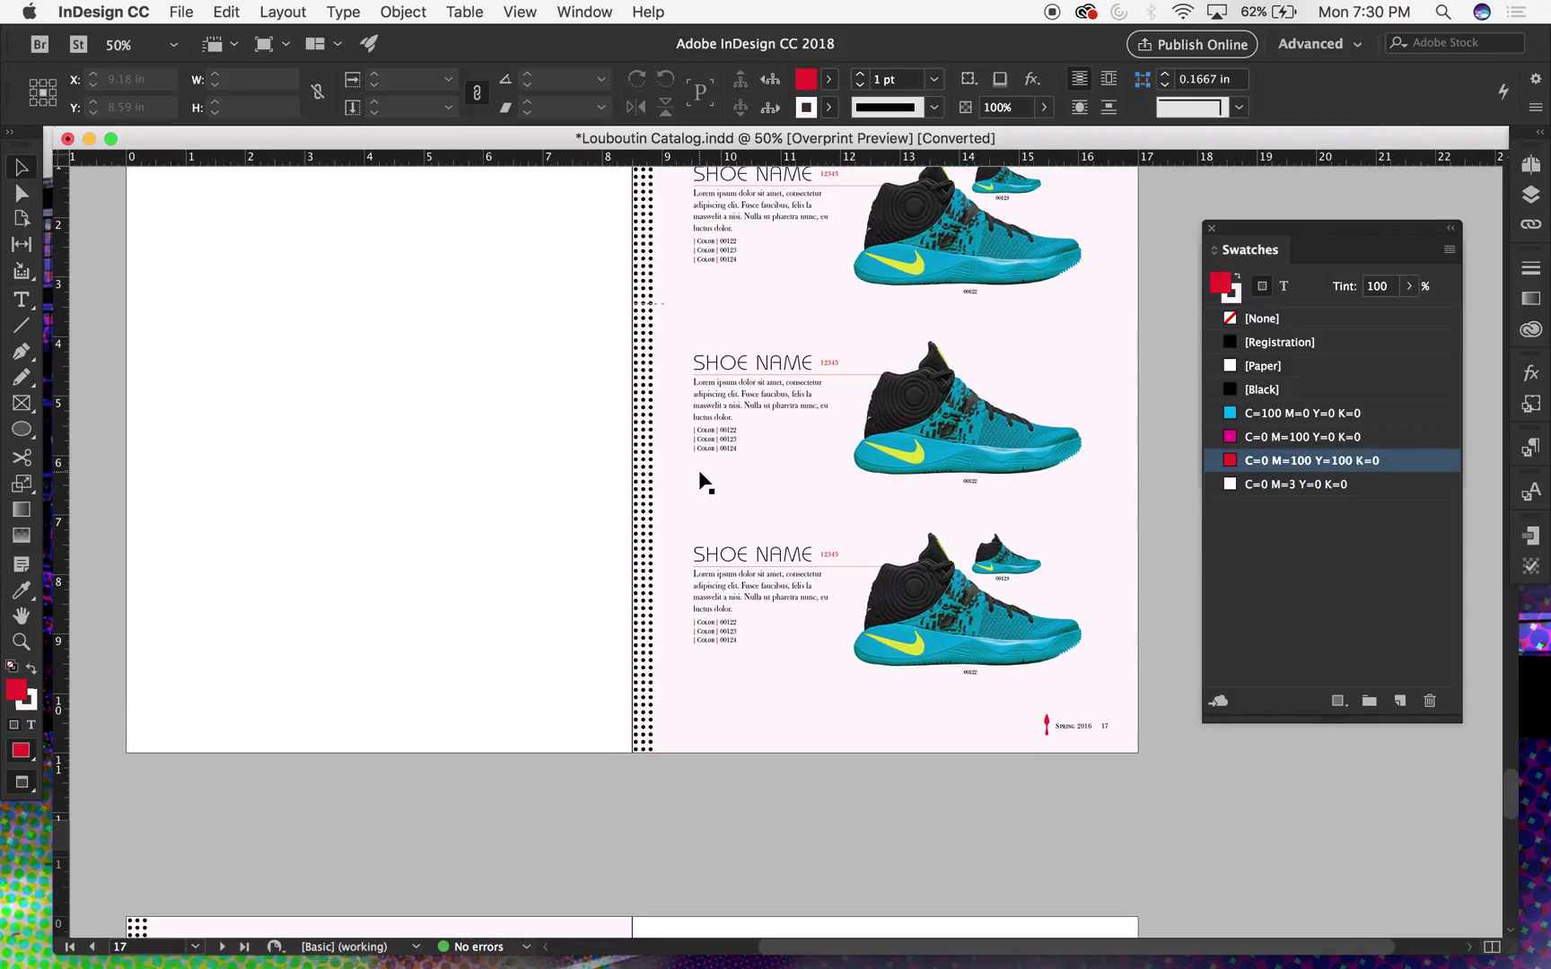
- Isolate the Cyan plate in Separations Preview and examine it on pages 17 to 19
{"action": "left_click_drag", "start_coordinate": [1420, 228], "coordinate": [1531, 599]}
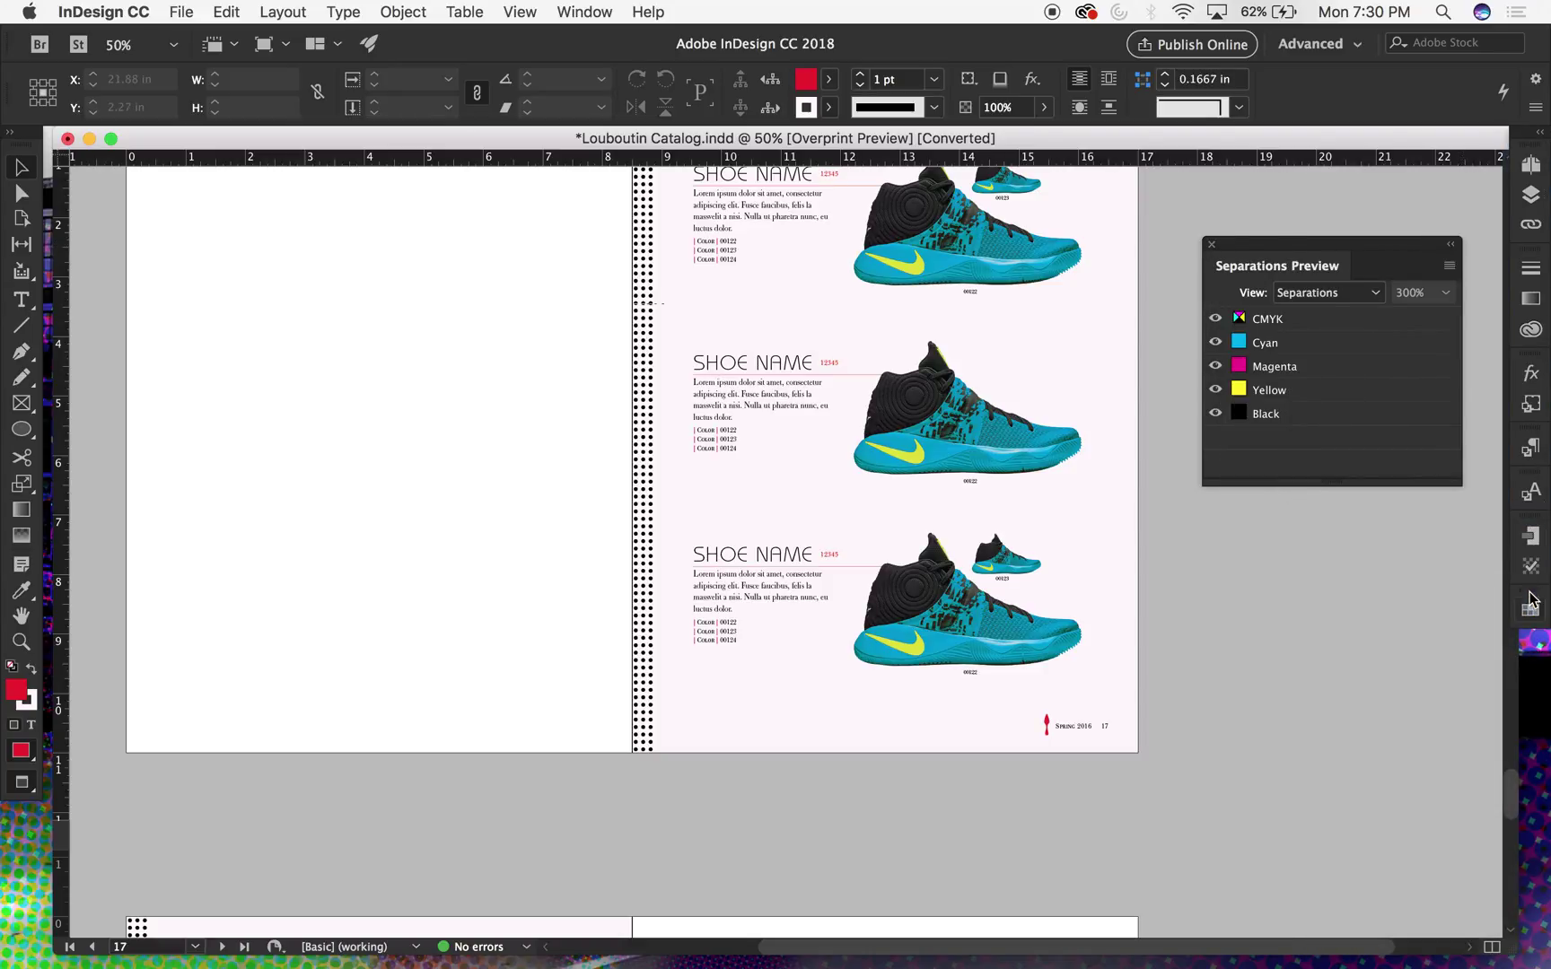
{"action": "left_click", "coordinate": [1215, 413]}
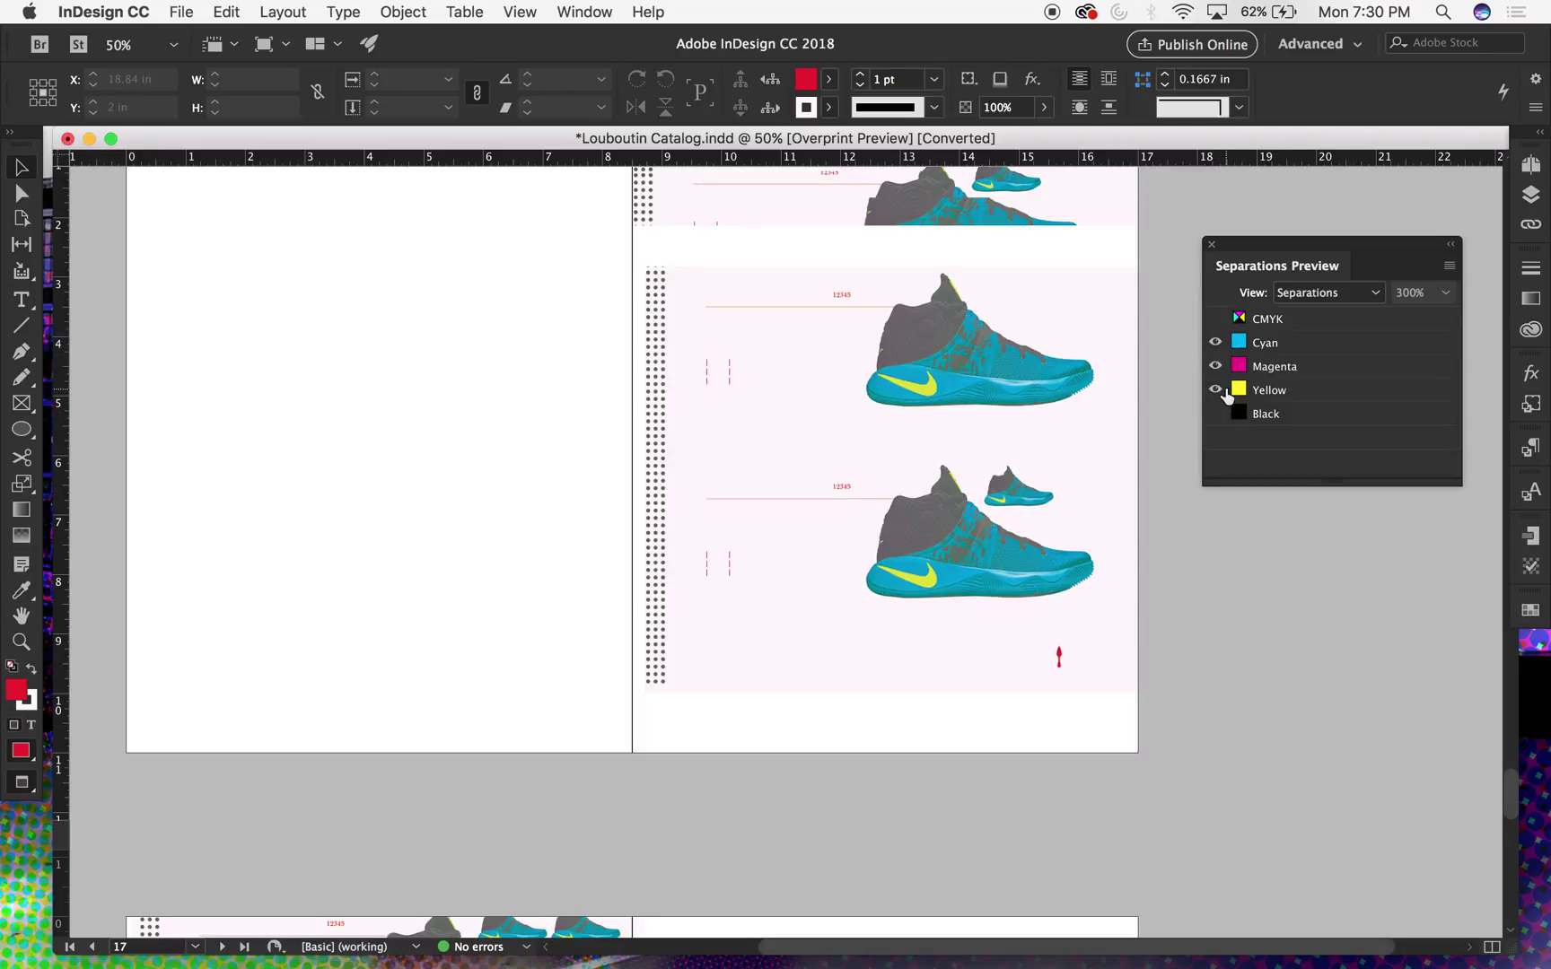
{"action": "left_click", "coordinate": [1215, 389]}
{"action": "left_click", "coordinate": [1215, 367]}
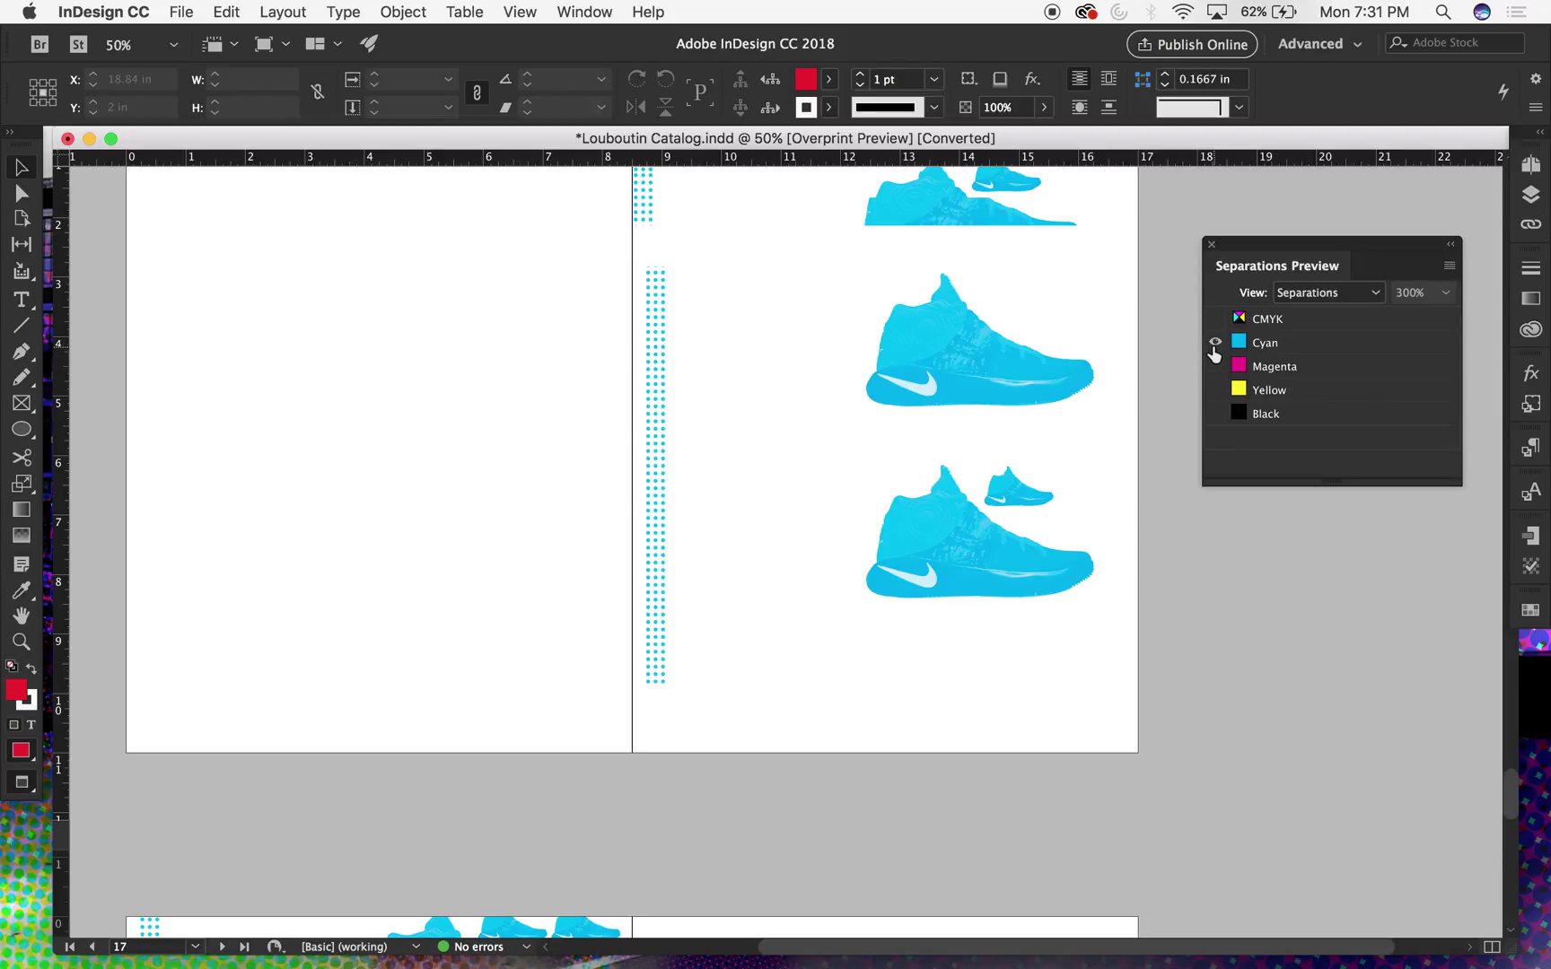
{"action": "scroll", "coordinate": [1103, 454], "scroll_direction": "up", "scroll_amount": 5}
{"action": "scroll", "coordinate": [1101, 444], "scroll_direction": "down", "scroll_amount": 10}
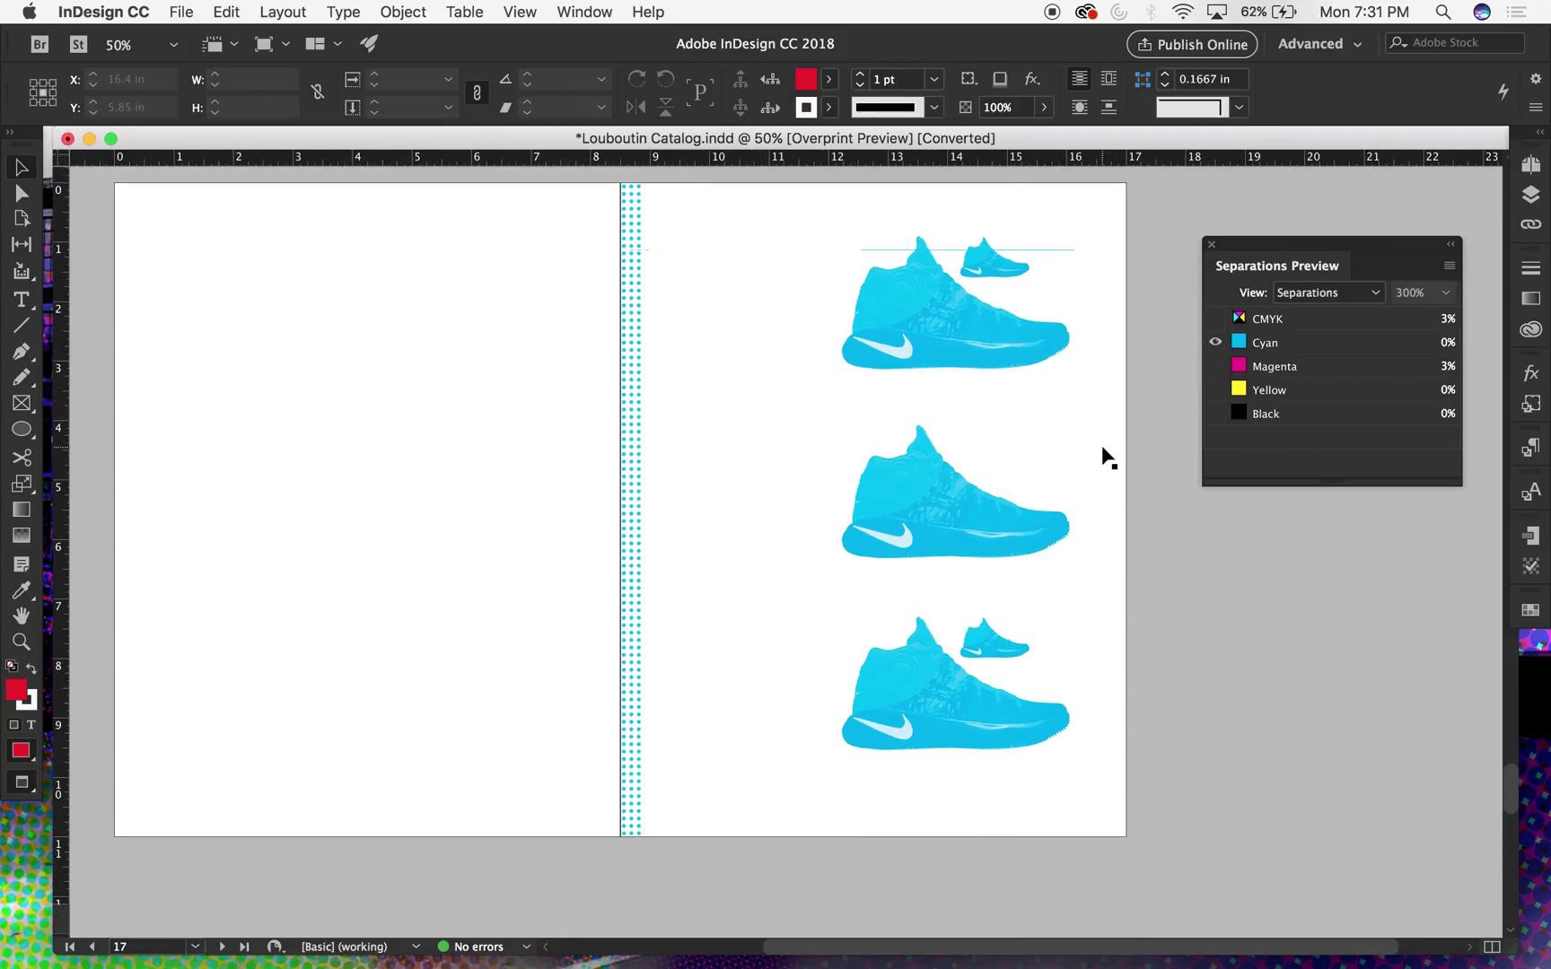
{"action": "scroll", "coordinate": [1101, 444], "scroll_direction": "down", "scroll_amount": 4}
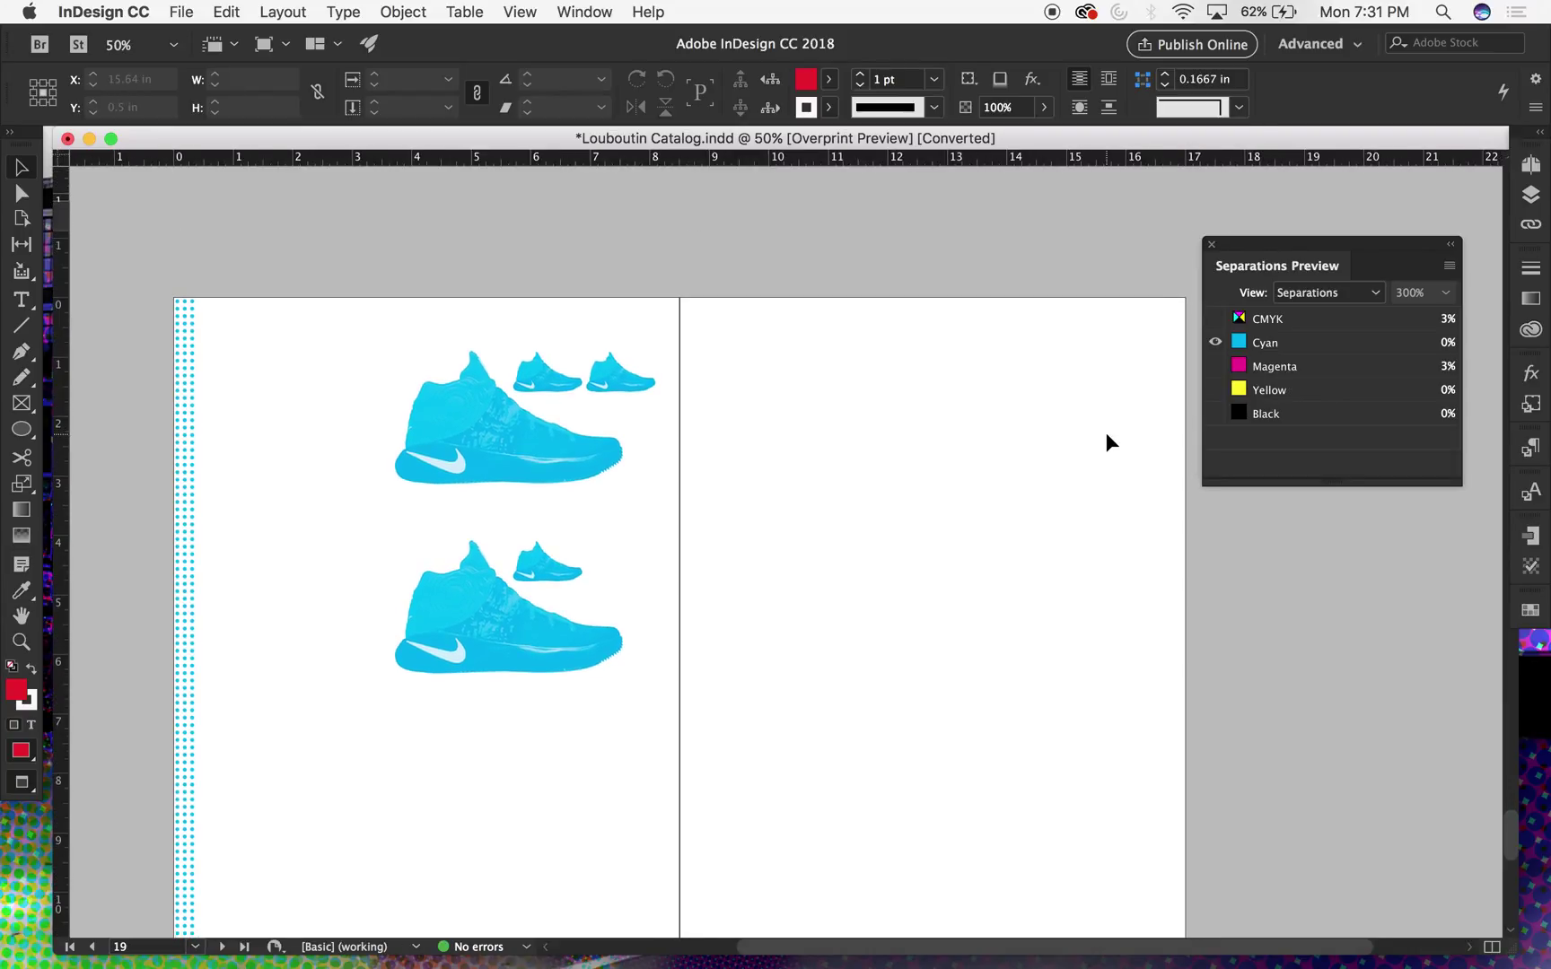
{"action": "scroll", "coordinate": [1107, 434], "scroll_direction": "down", "scroll_amount": 1}
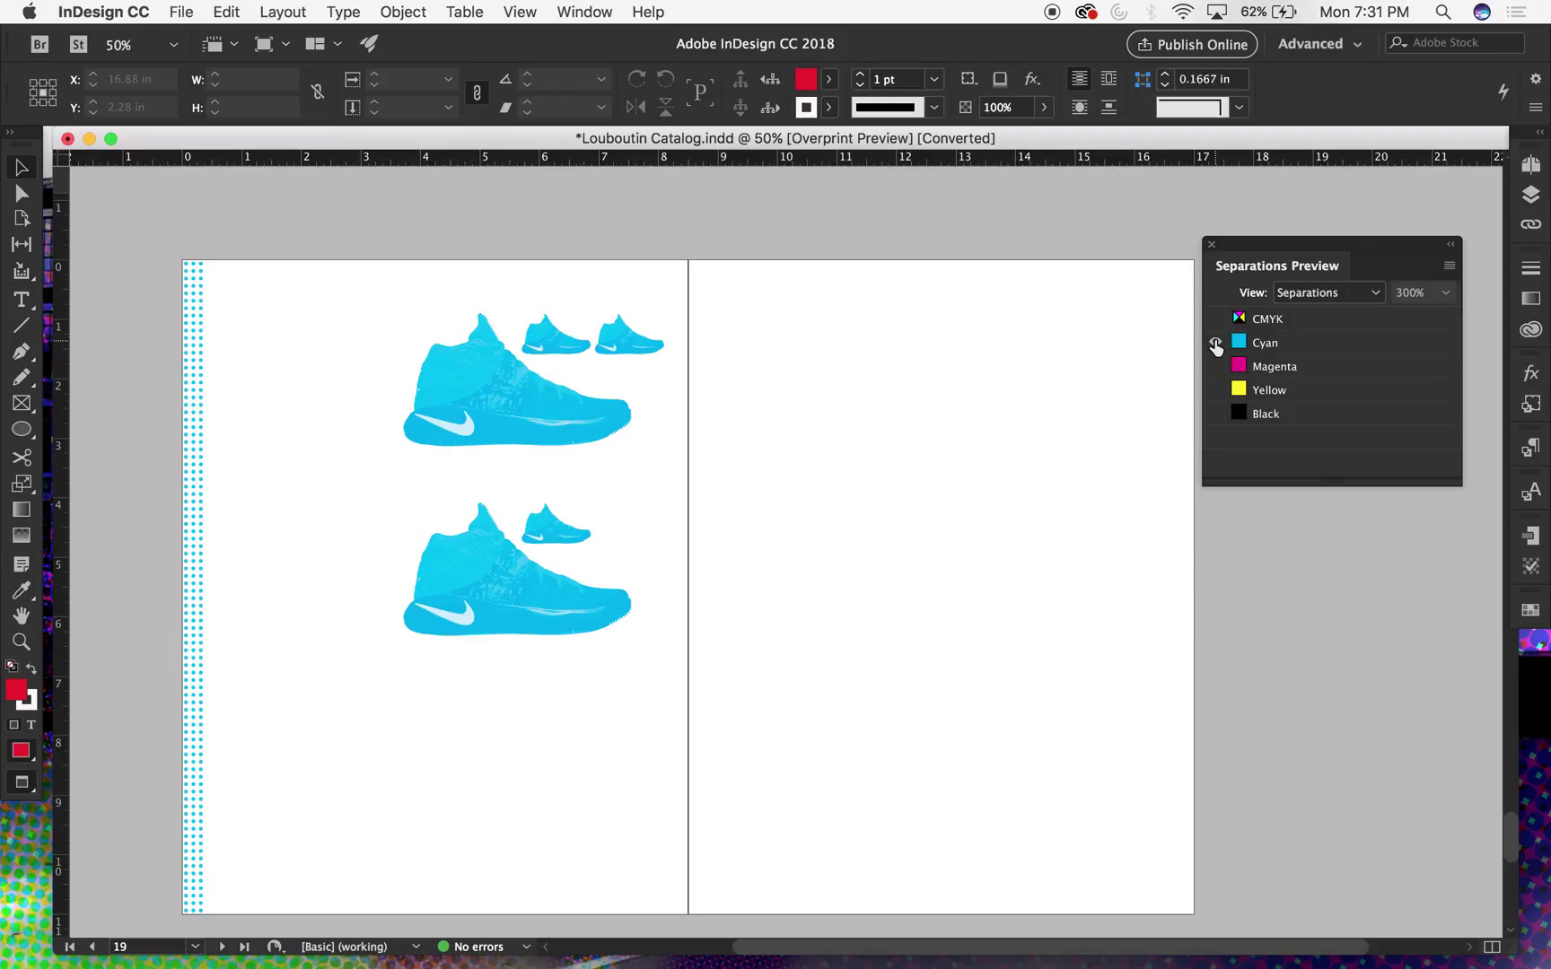
- Turn all CMYK plates back on and view the spread with page 18 in full color
{"action": "left_click", "coordinate": [1215, 413]}
{"action": "left_click", "coordinate": [1222, 366]}
{"action": "left_click", "coordinate": [1215, 388]}
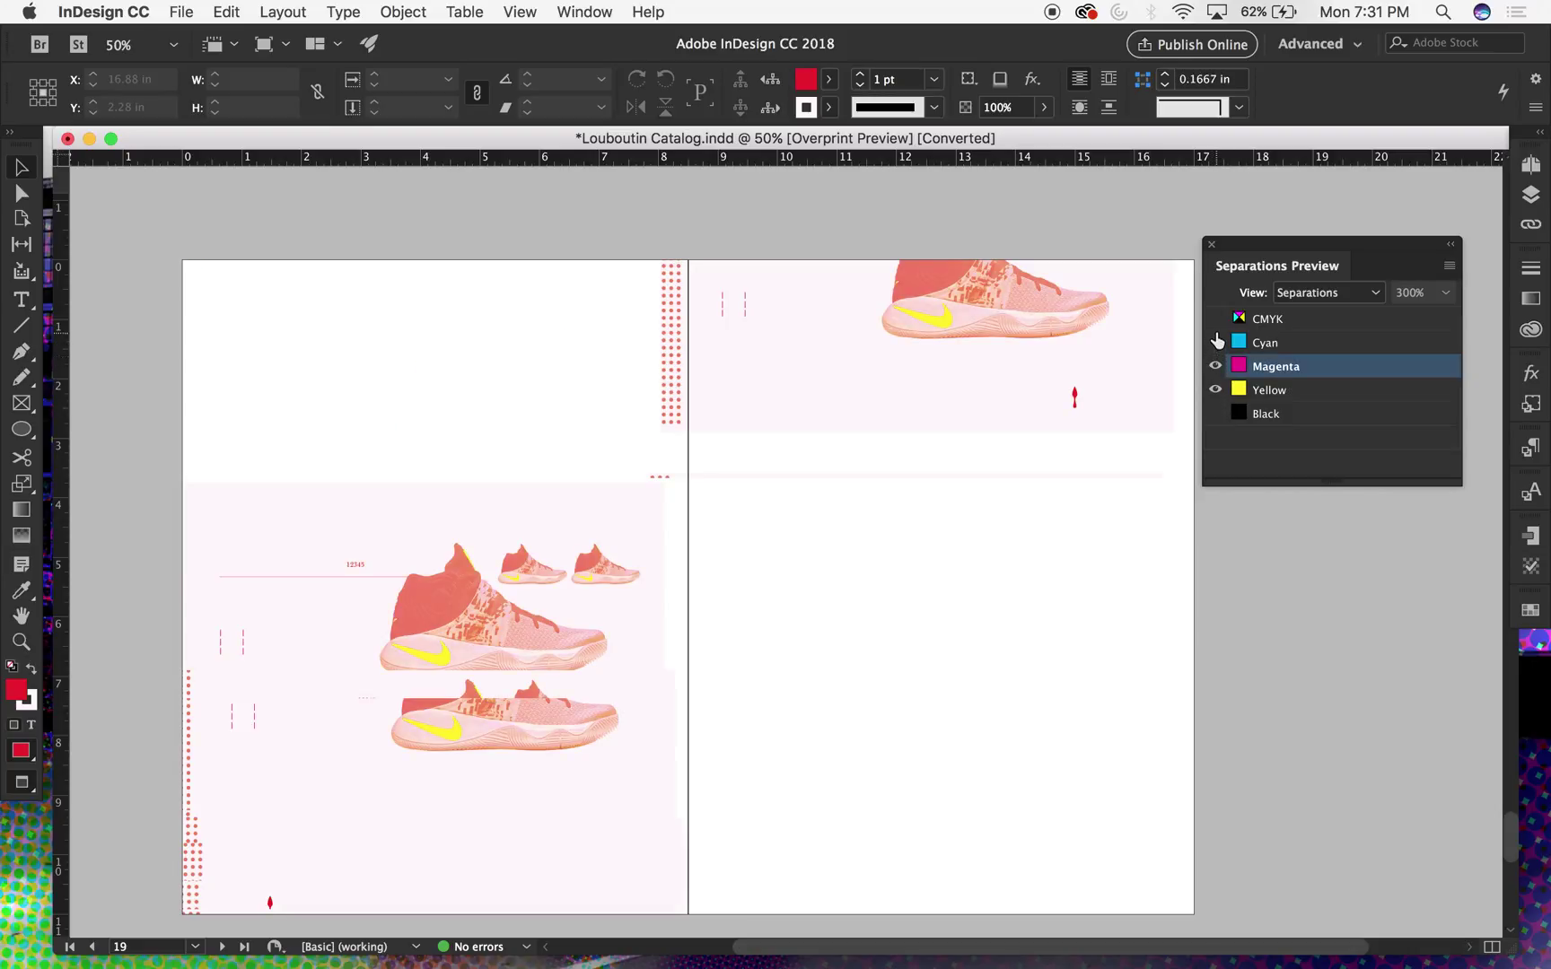
{"action": "left_click", "coordinate": [1215, 342]}
{"action": "left_click", "coordinate": [1216, 319]}
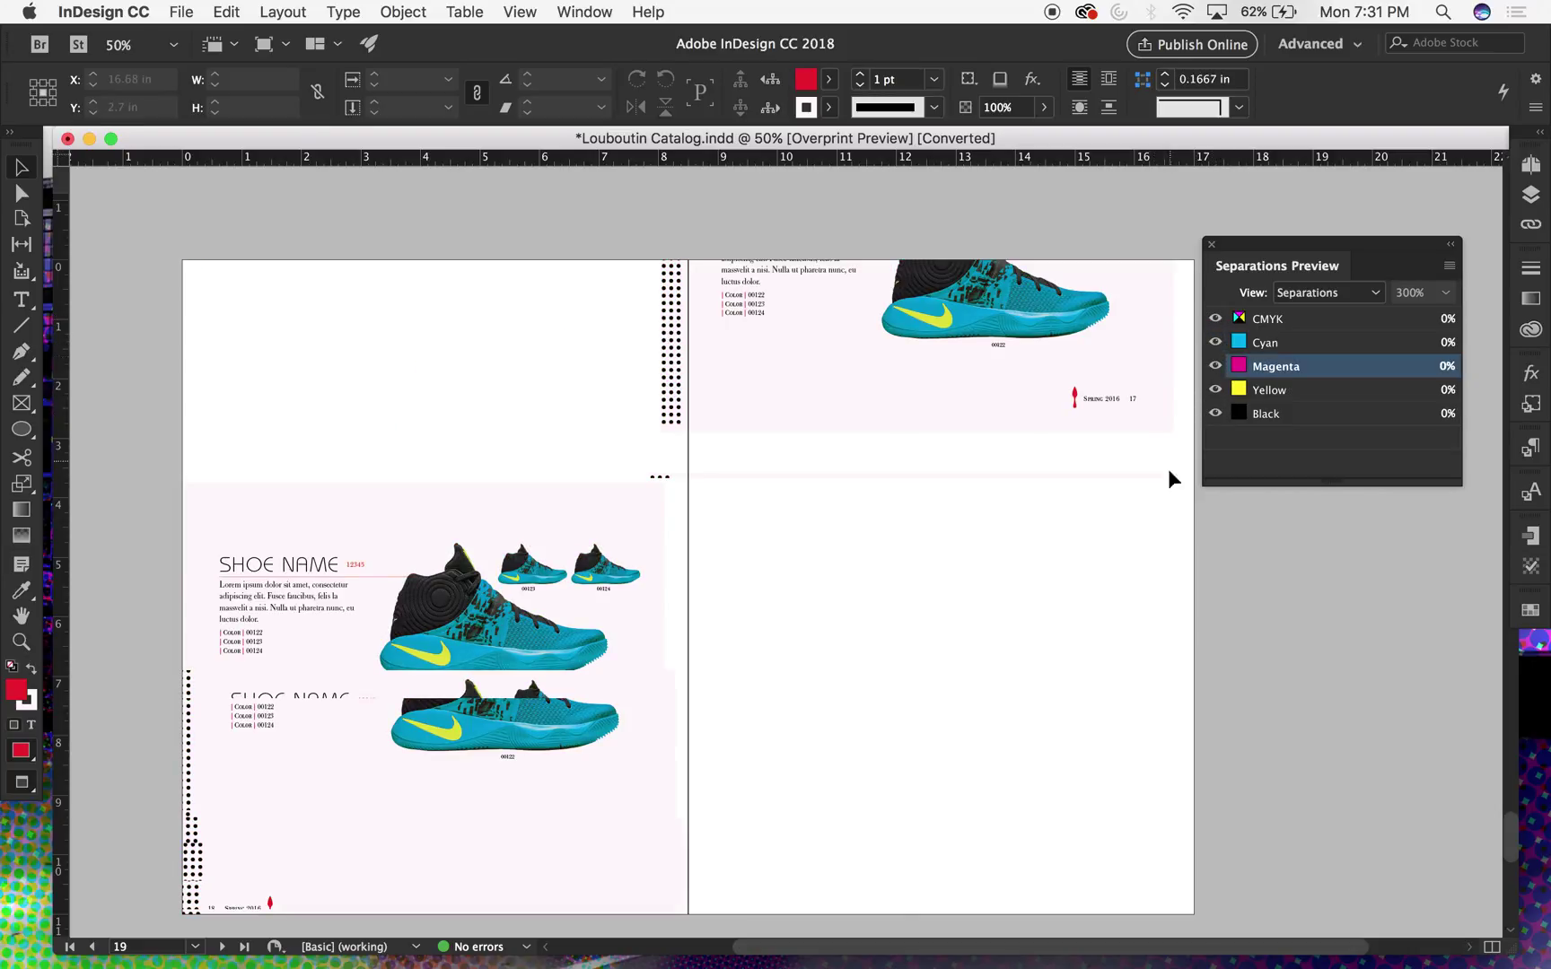
{"action": "scroll", "coordinate": [1249, 677], "scroll_direction": "left", "scroll_amount": 2}
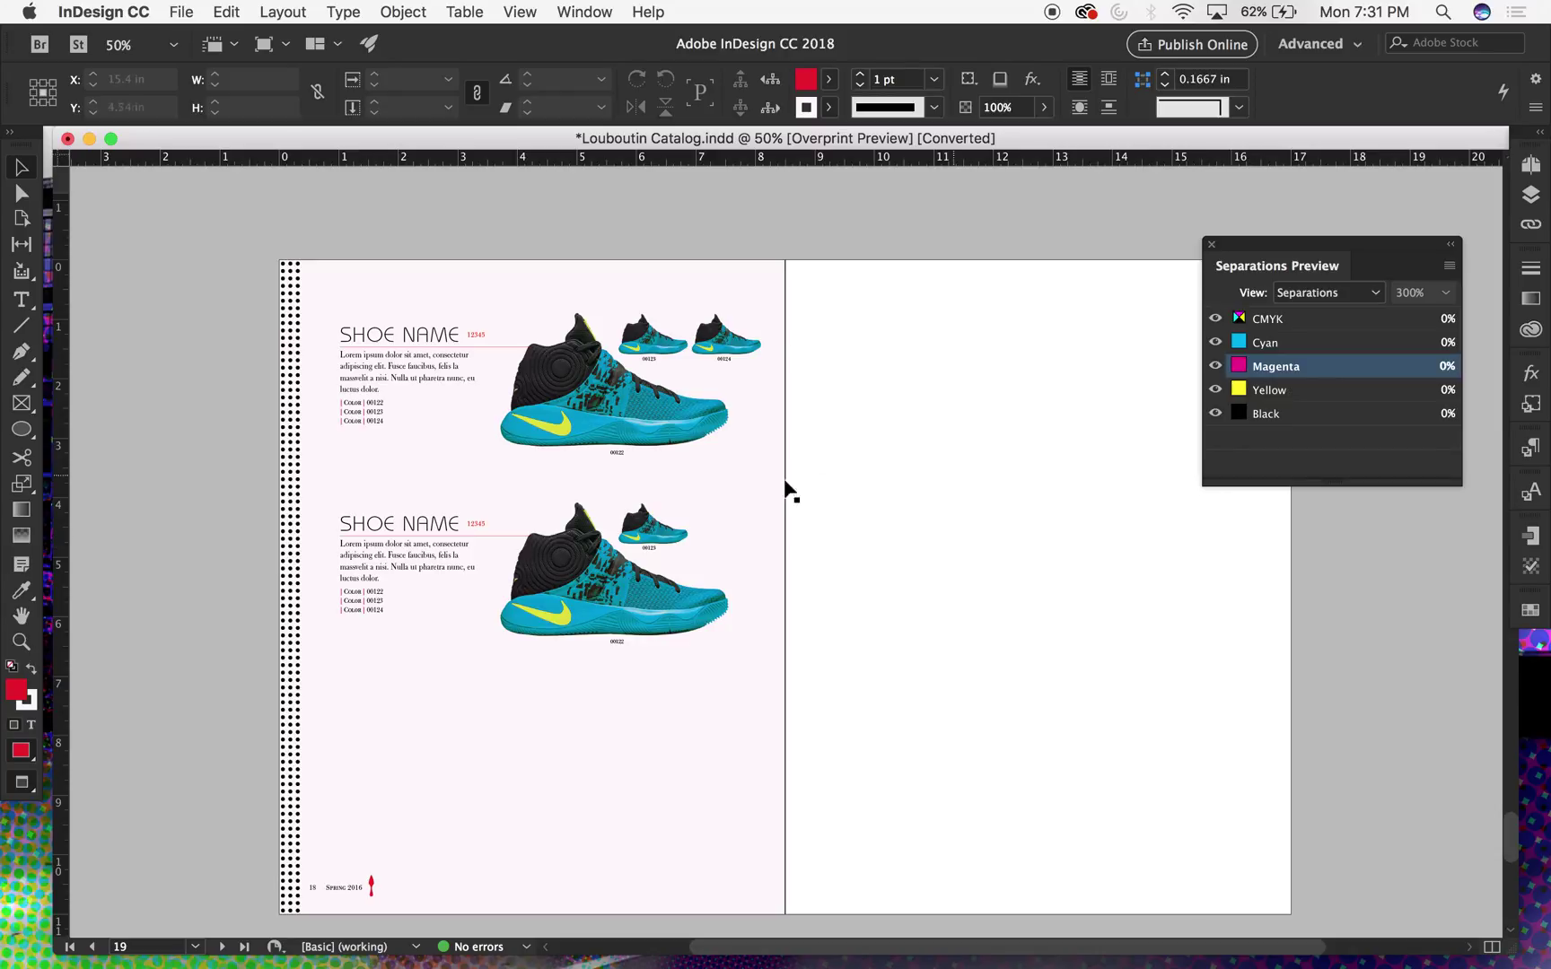
- Isolate the Black plate and examine it from page 18 back to the spread of pages 14 and 15
{"action": "left_click", "coordinate": [1215, 390]}
{"action": "left_click", "coordinate": [1215, 366]}
{"action": "left_click", "coordinate": [1215, 343]}
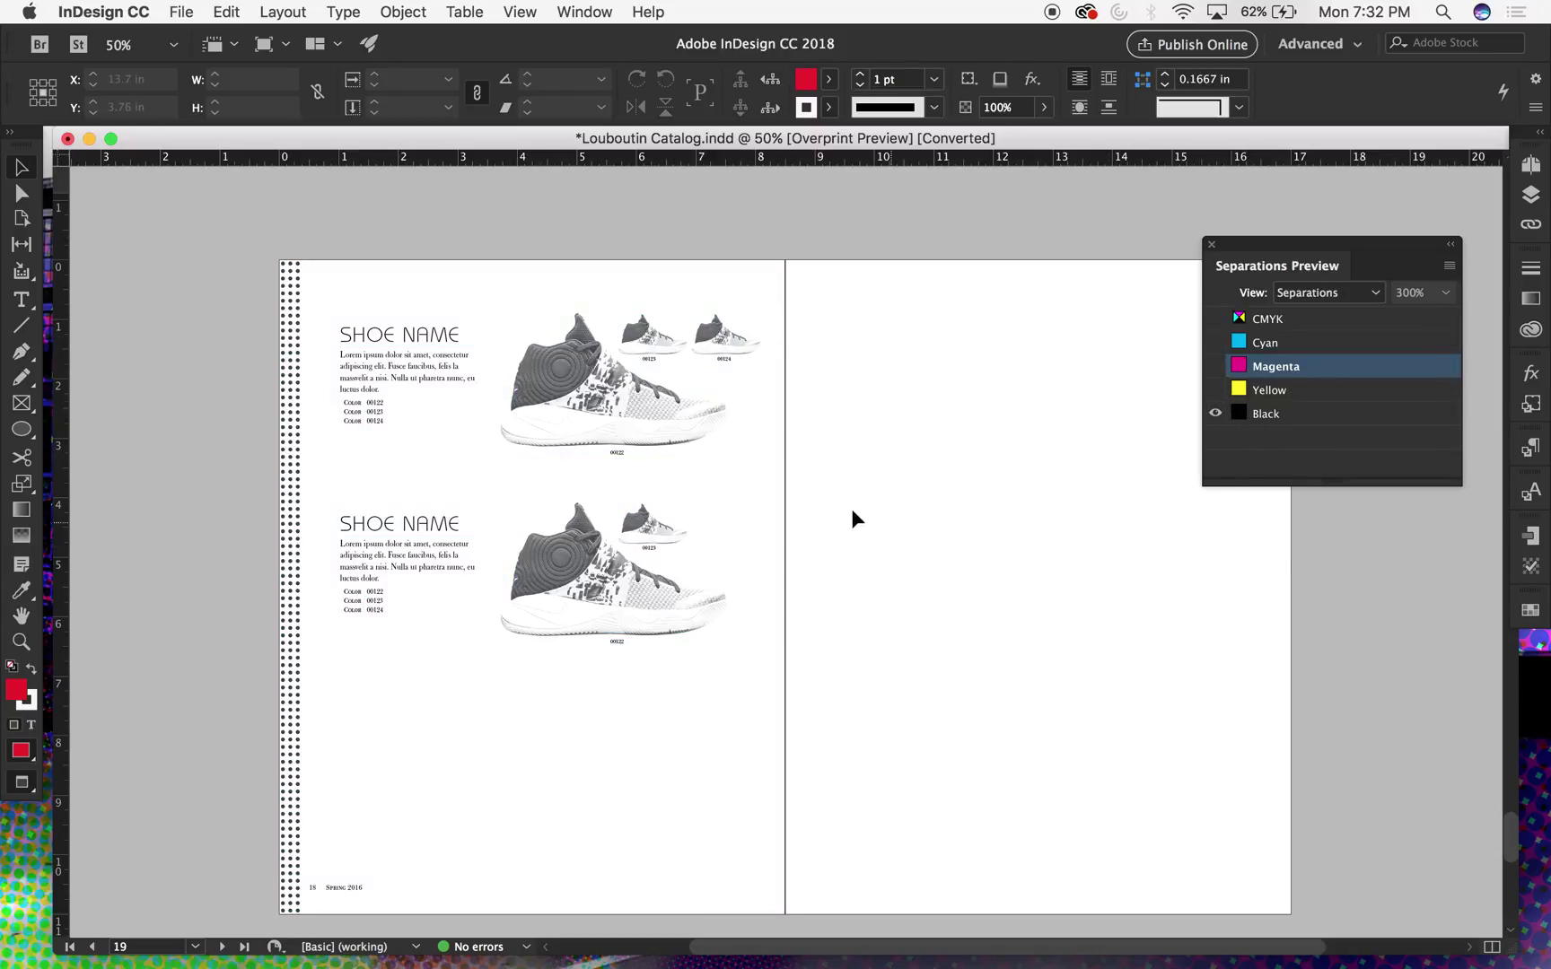
{"action": "scroll", "coordinate": [849, 468], "scroll_direction": "up", "scroll_amount": 3}
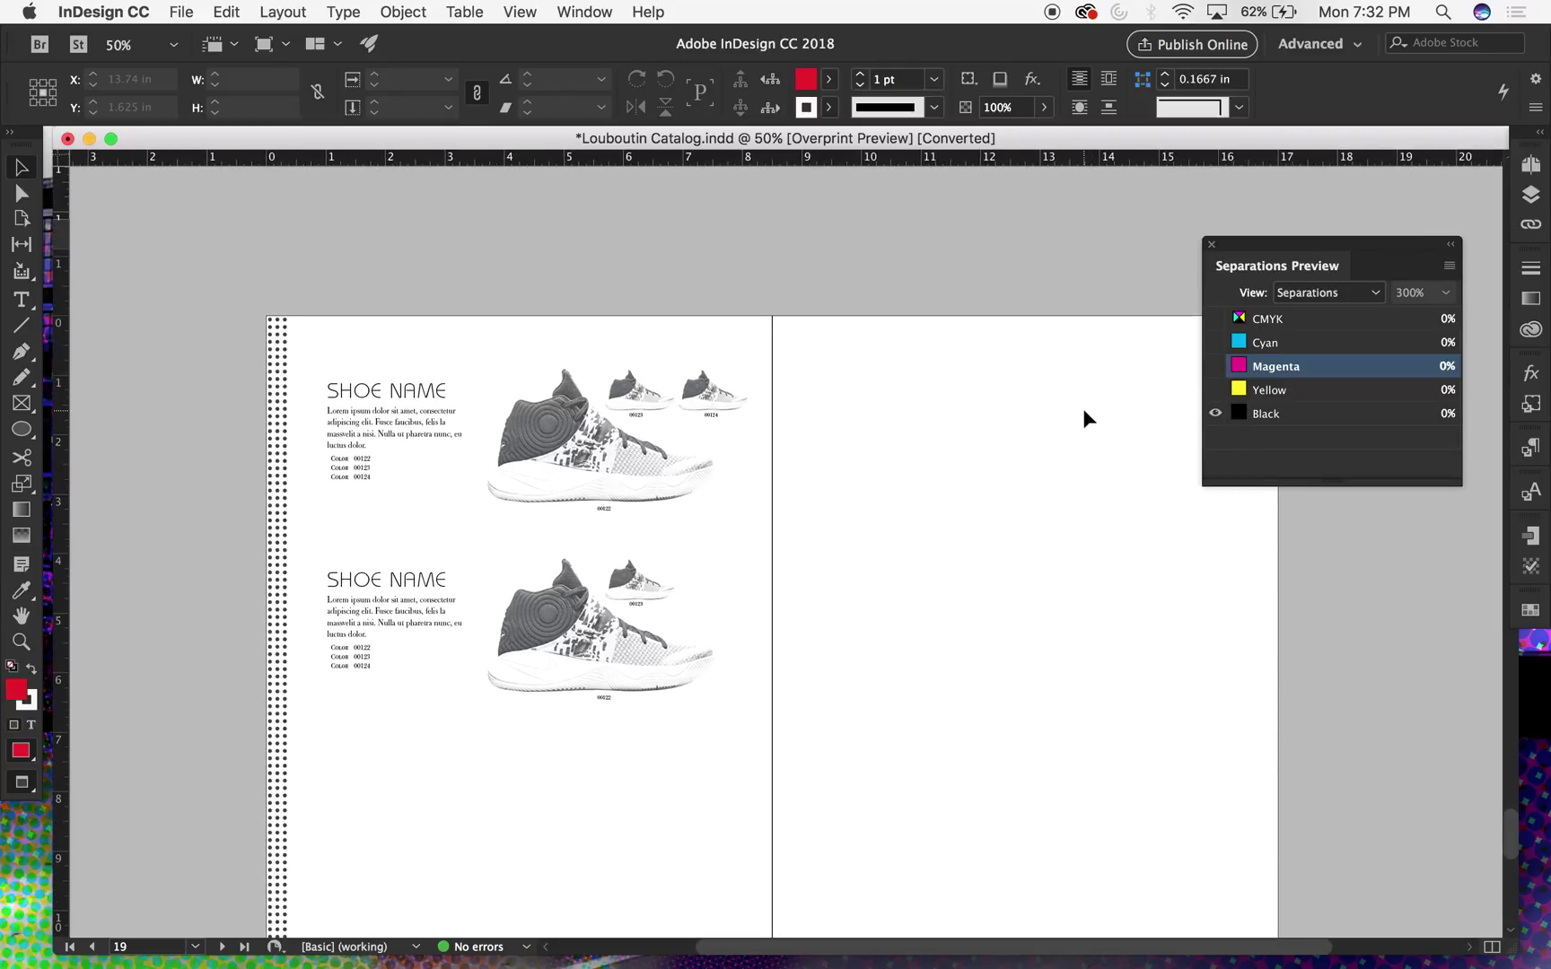
{"action": "scroll", "coordinate": [1083, 408], "scroll_direction": "up", "scroll_amount": 5}
{"action": "scroll", "coordinate": [1082, 408], "scroll_direction": "up", "scroll_amount": 10}
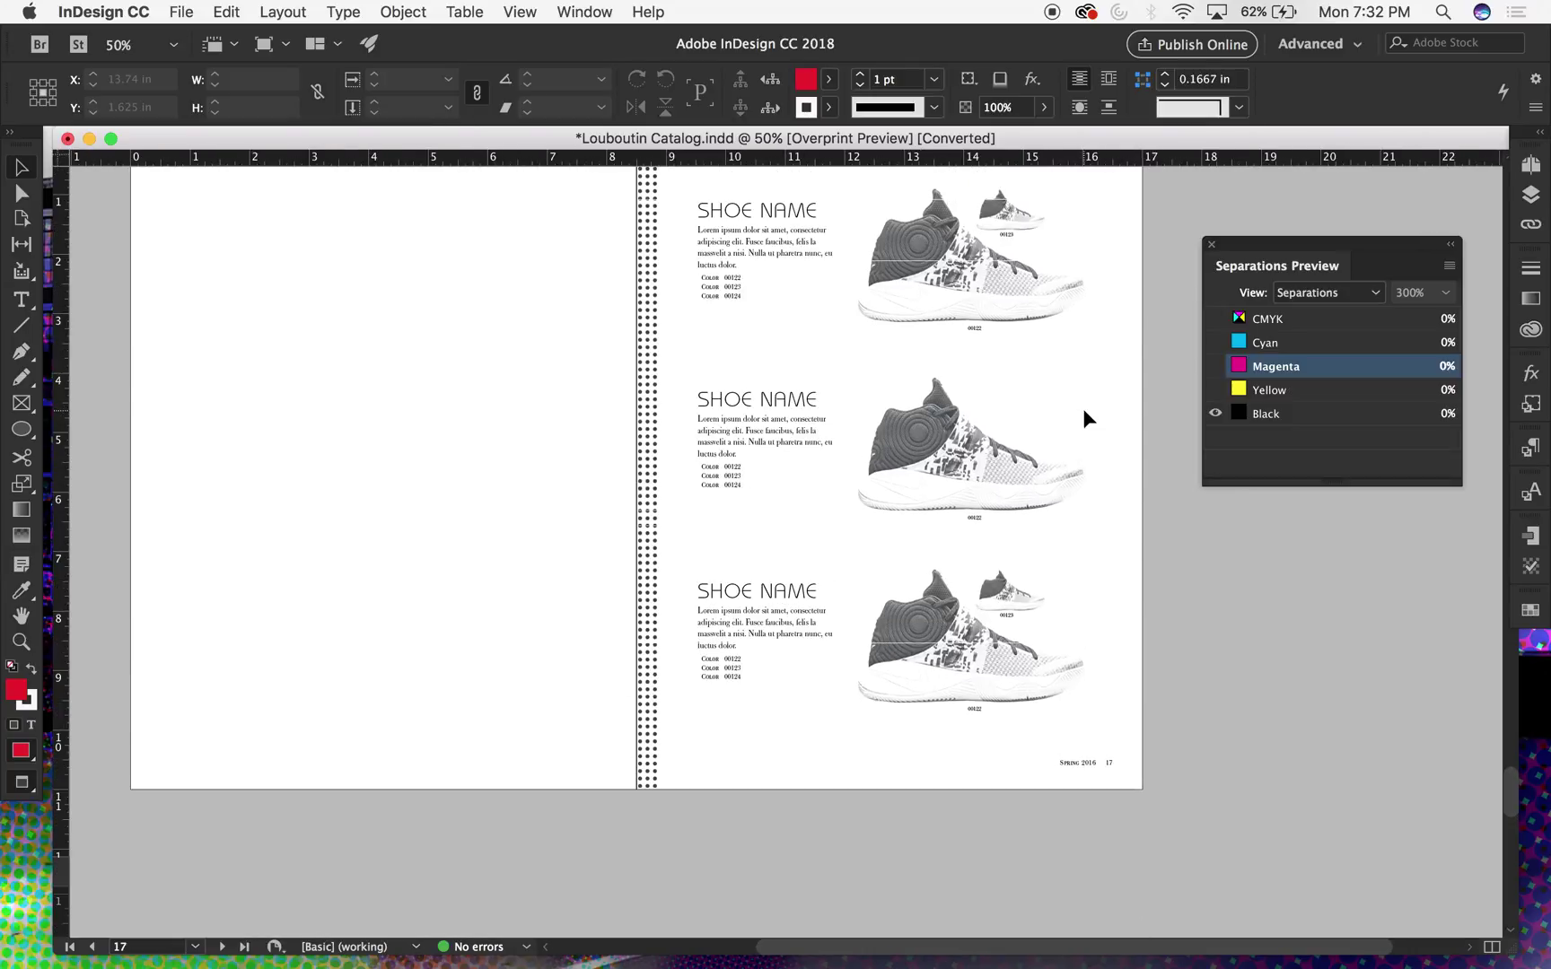
{"action": "scroll", "coordinate": [1082, 408], "scroll_direction": "up", "scroll_amount": 5}
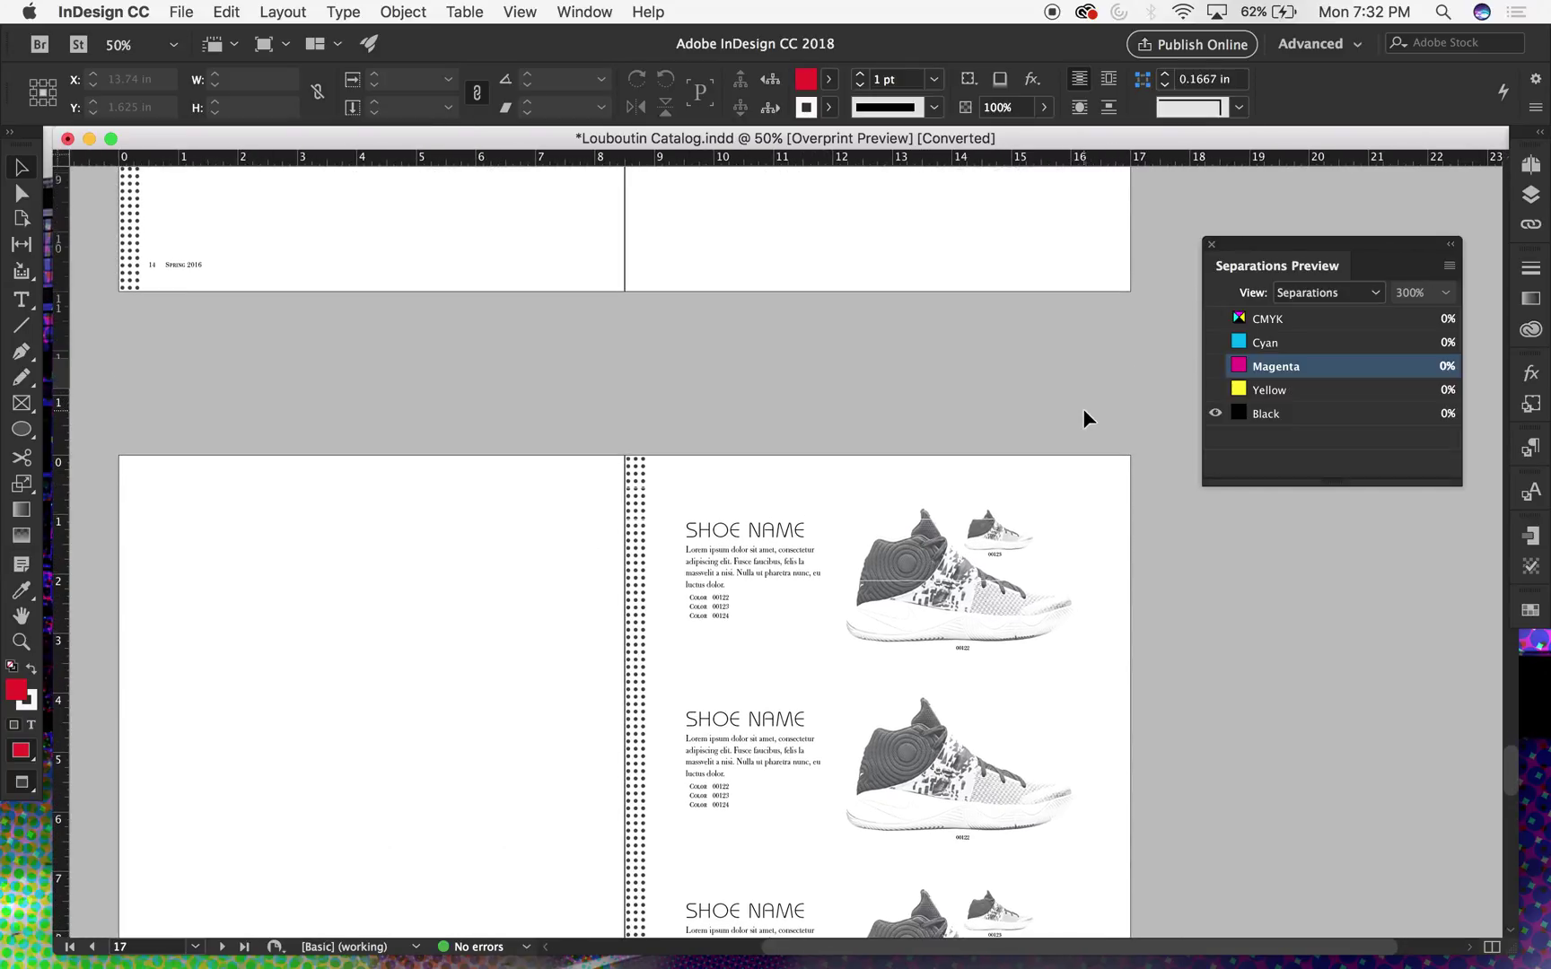
{"action": "scroll", "coordinate": [1082, 408], "scroll_direction": "up", "scroll_amount": 5}
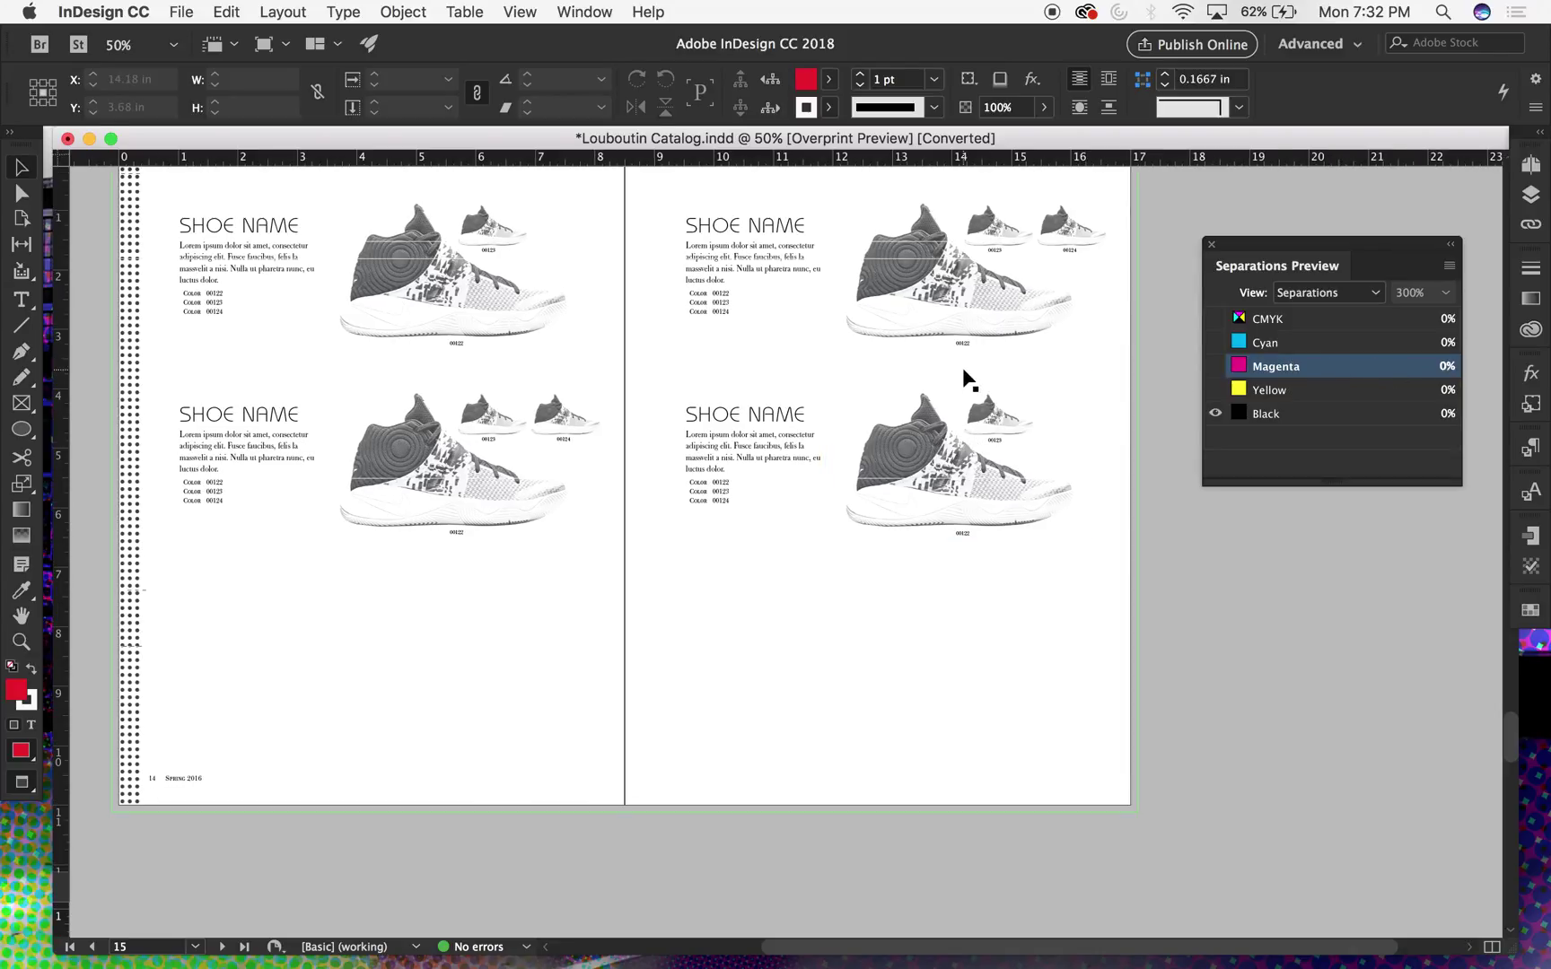
{"action": "scroll", "coordinate": [1166, 368], "scroll_direction": "up", "scroll_amount": 2}
- Isolate the Magenta plate and examine it on the Louboutin logo spread and the following page
{"action": "left_click", "coordinate": [1215, 366]}
{"action": "left_click", "coordinate": [1215, 390]}
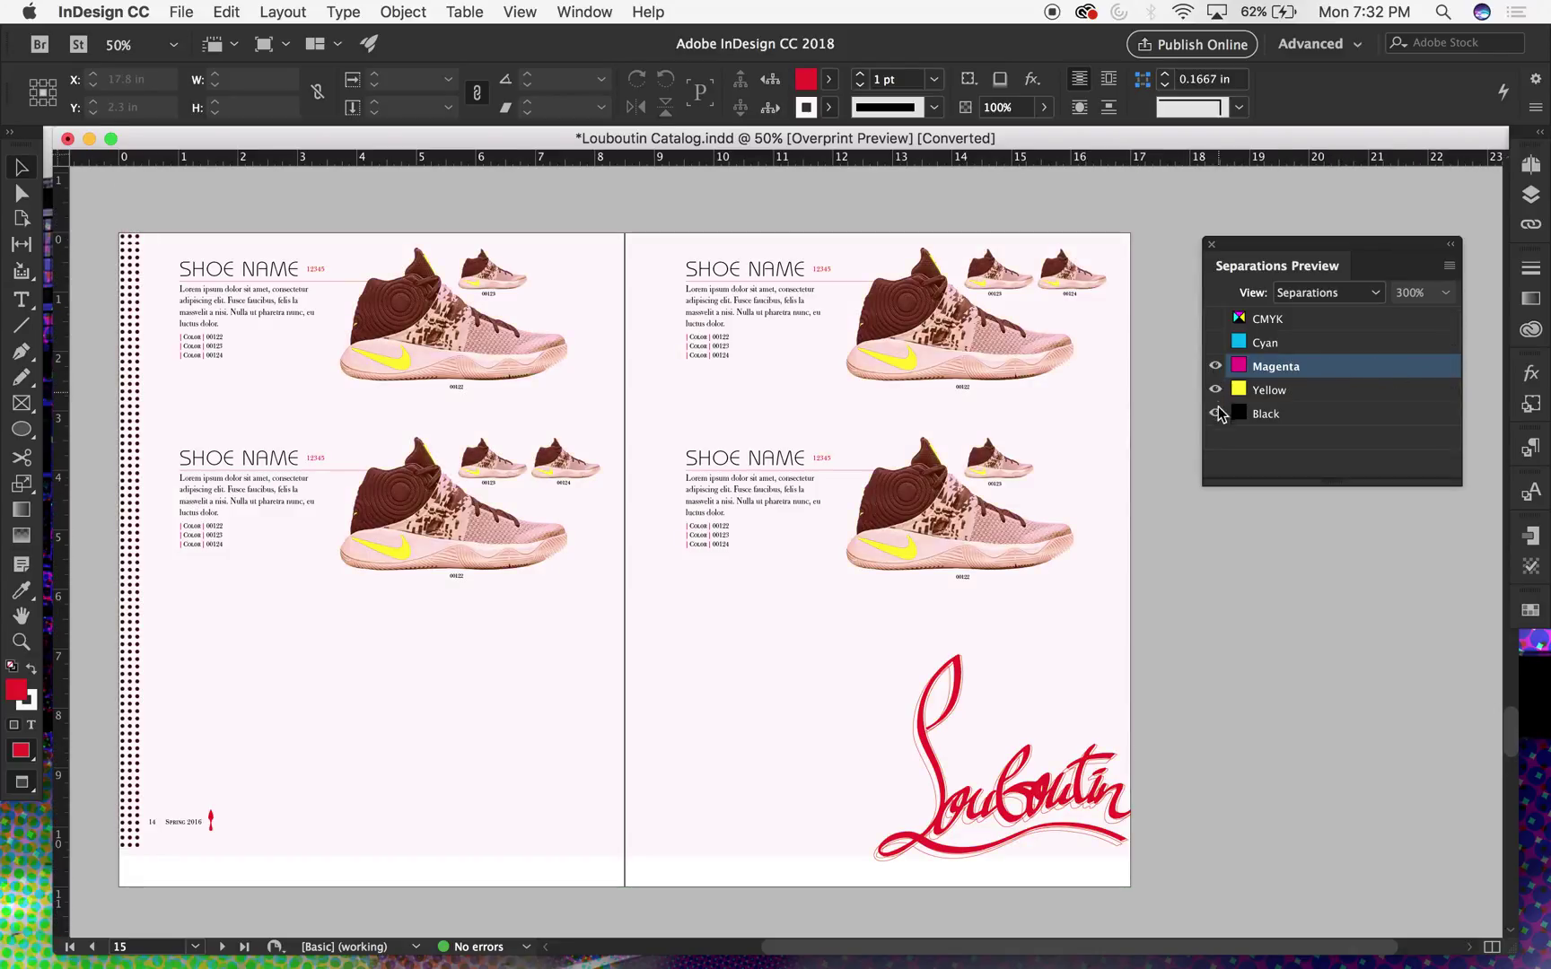
{"action": "left_click", "coordinate": [1215, 413]}
{"action": "left_click", "coordinate": [1215, 389]}
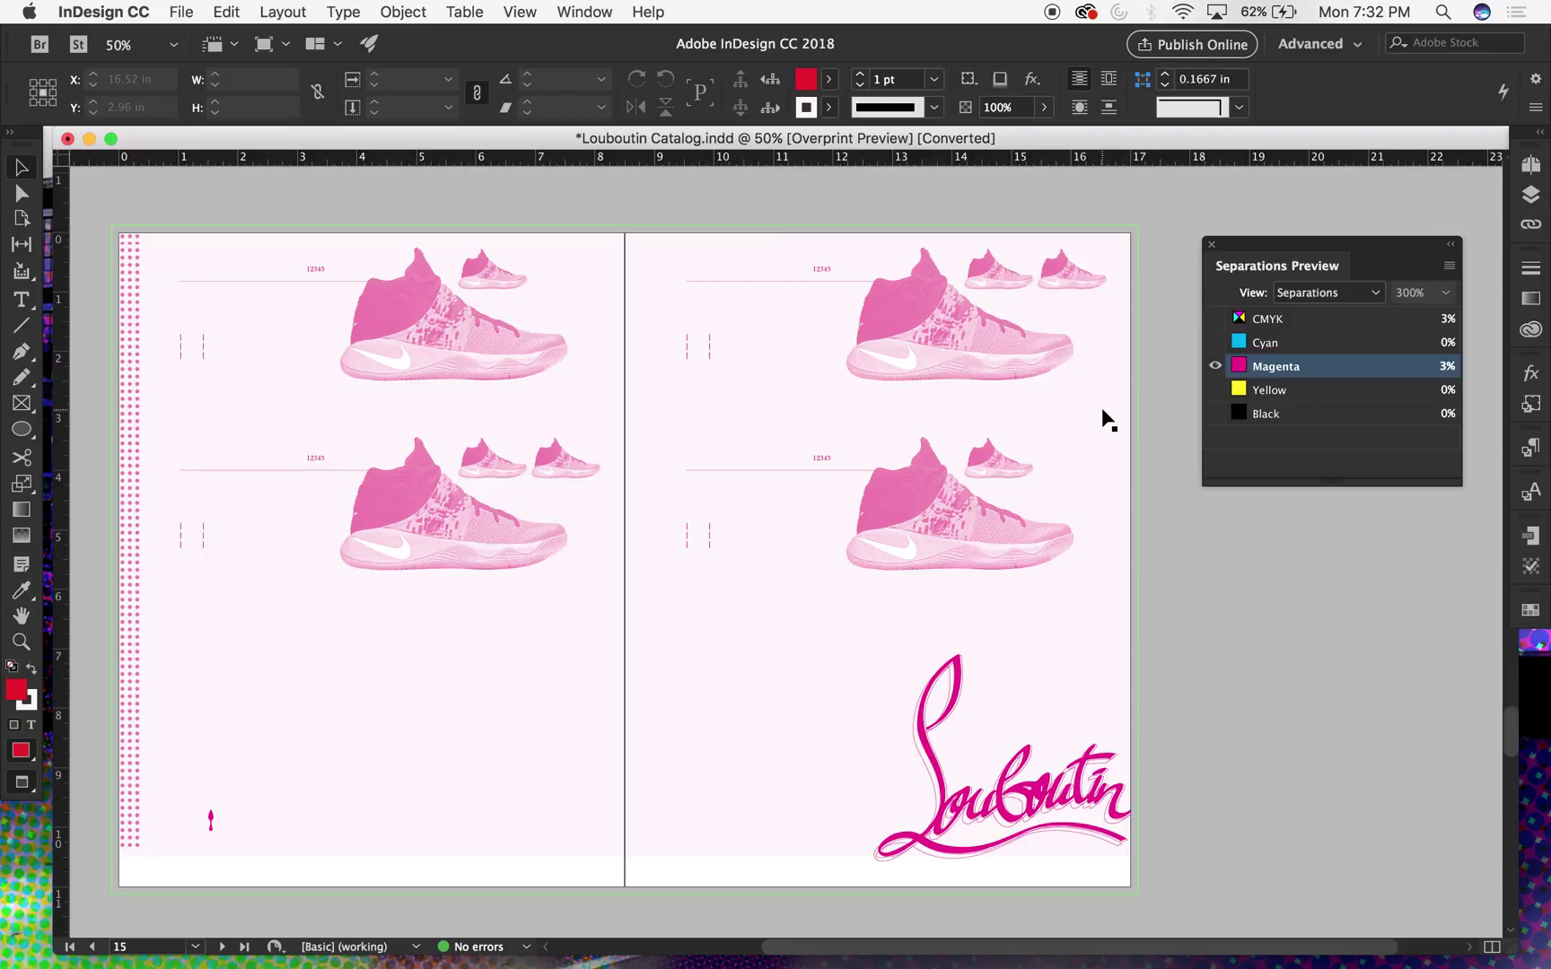
{"action": "scroll", "coordinate": [1101, 407], "scroll_direction": "down", "scroll_amount": 2}
{"action": "scroll", "coordinate": [1101, 408], "scroll_direction": "down", "scroll_amount": 2}
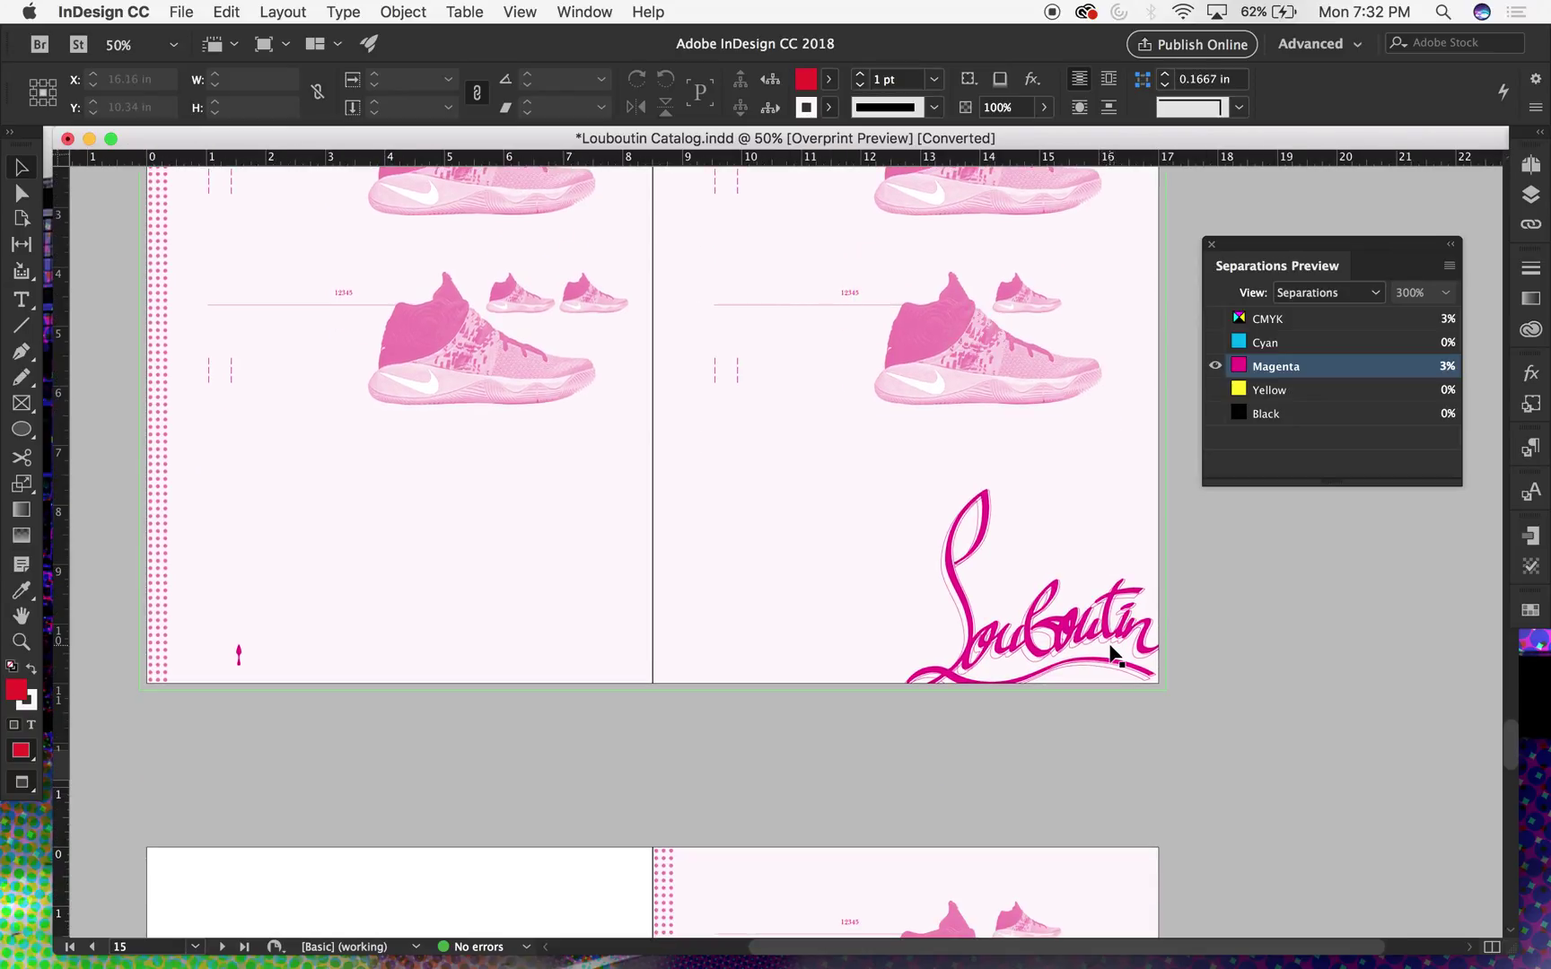
{"action": "scroll", "coordinate": [1083, 184], "scroll_direction": "down", "scroll_amount": 3}
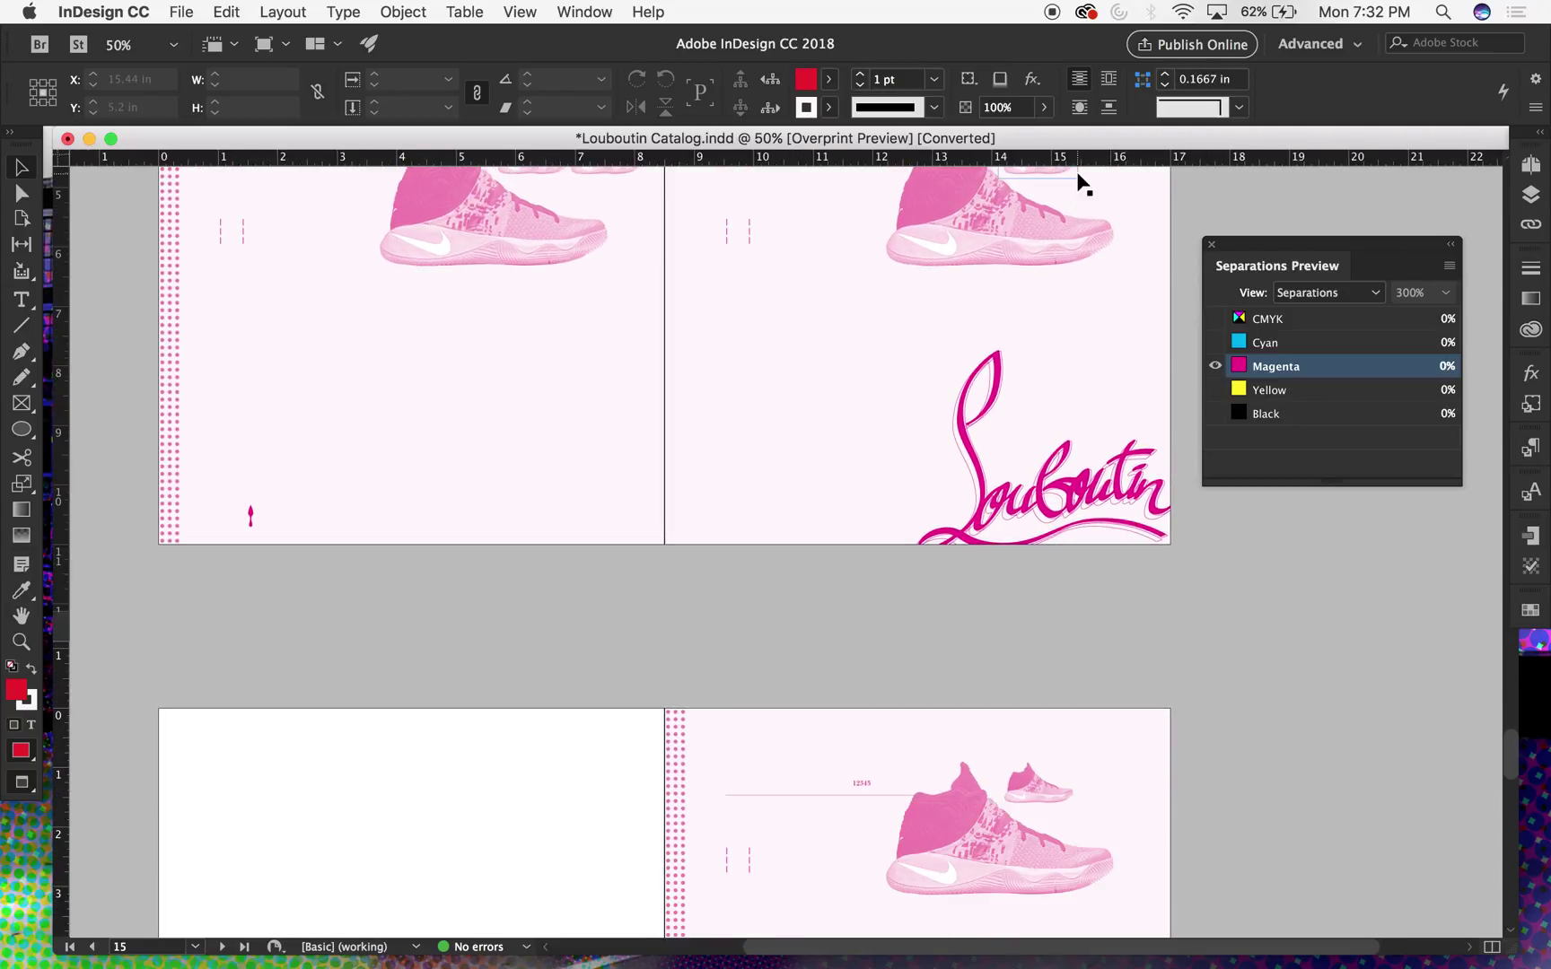
- Show all CMYK plates again and inspect the spread of pages 14 and 15, including the ink coverage of the dotted border
{"action": "left_click", "coordinate": [1215, 342]}
{"action": "left_click", "coordinate": [1215, 389]}
{"action": "left_click", "coordinate": [1215, 412]}
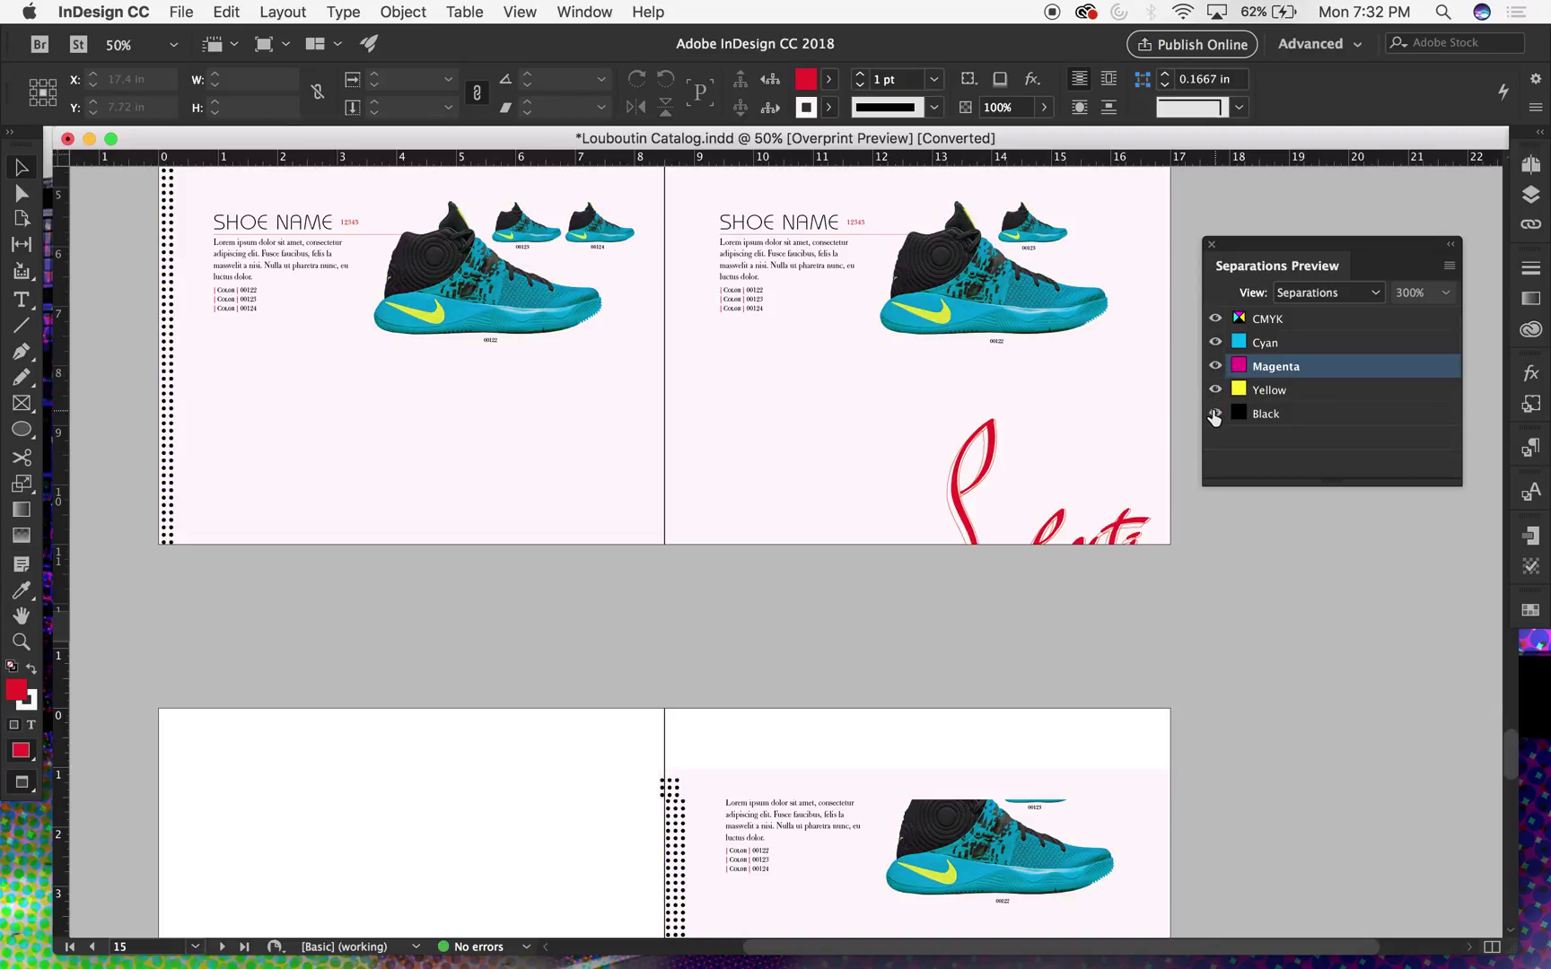
{"action": "scroll", "coordinate": [765, 260], "scroll_direction": "up", "scroll_amount": 2}
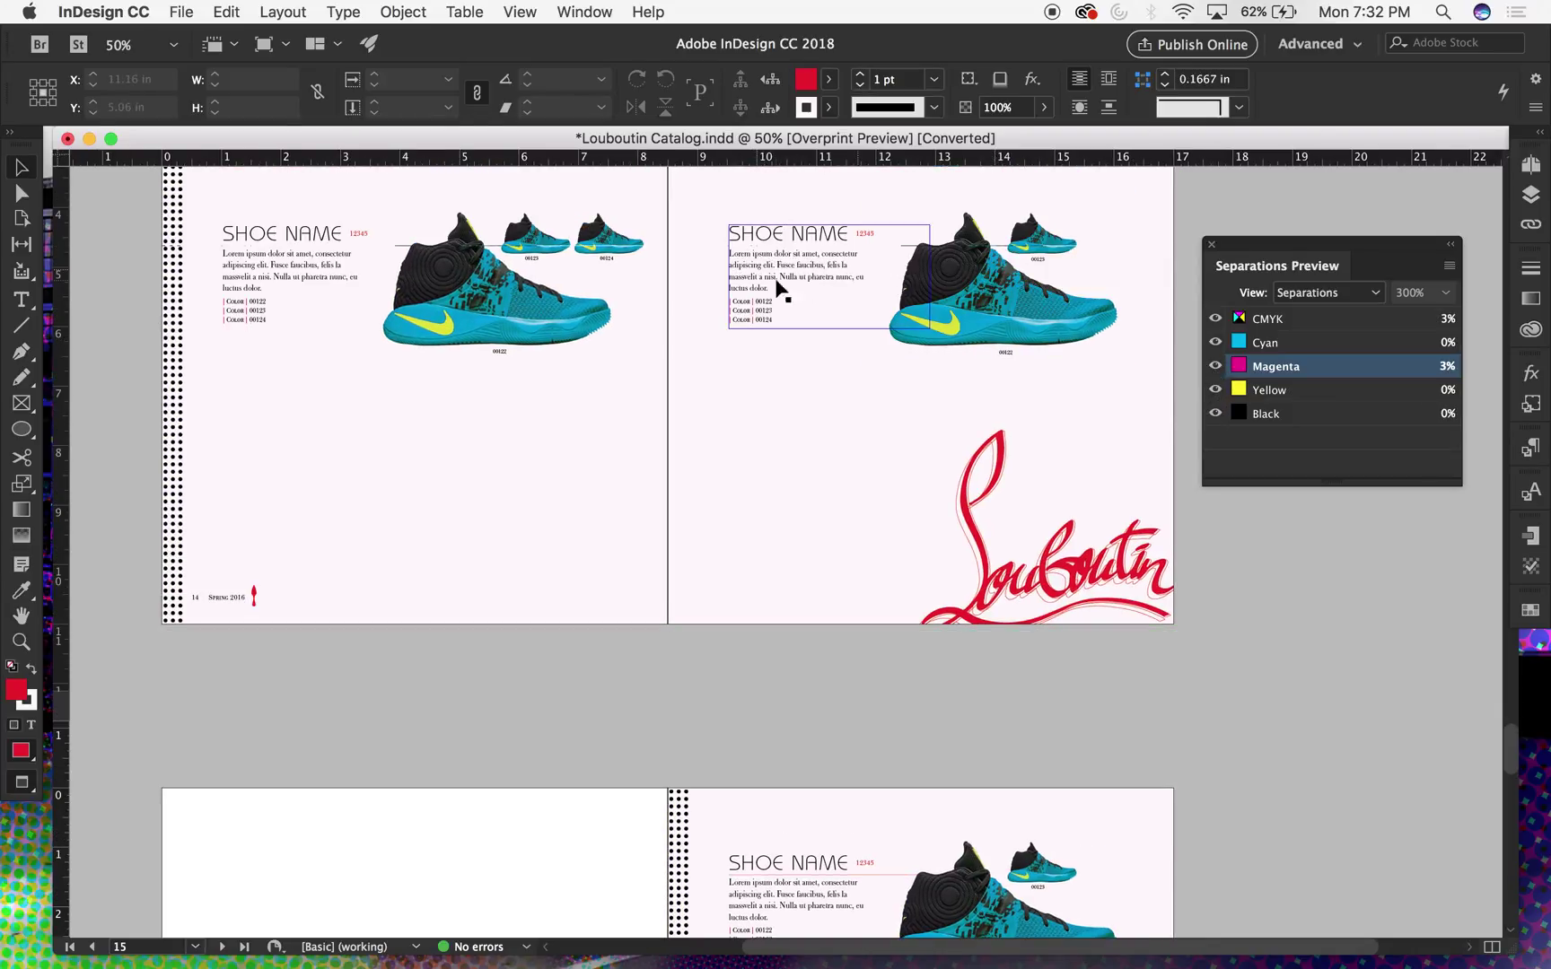
{"action": "key", "text": "super+minus"}
{"action": "key", "text": "super+equal"}
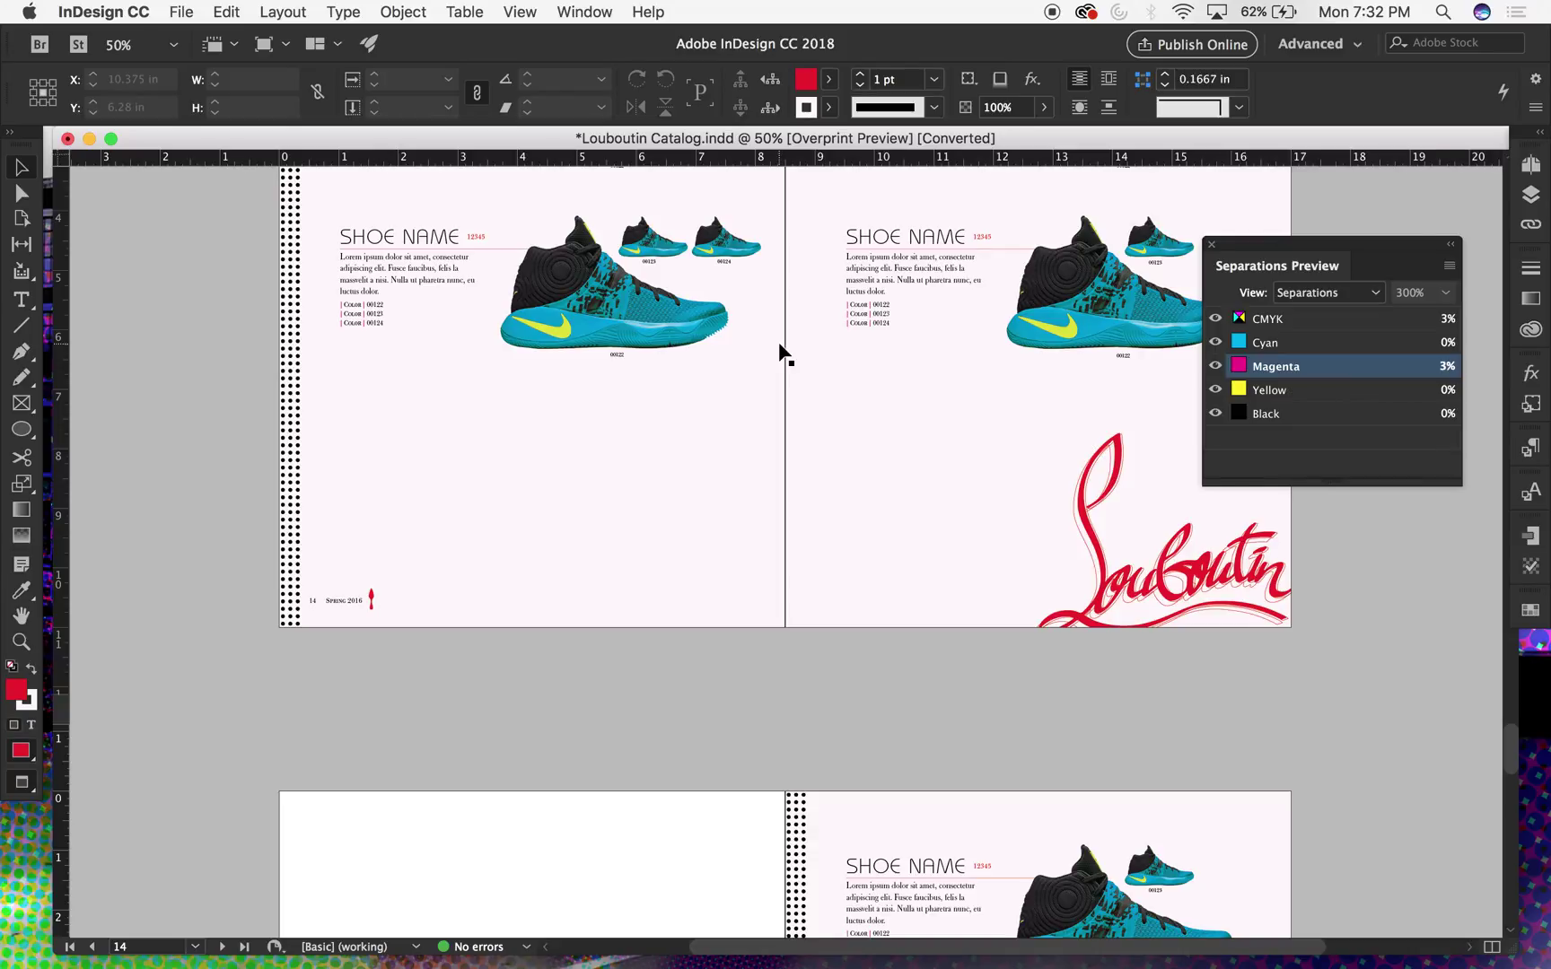
{"action": "key", "text": "super+equal"}
{"action": "scroll", "coordinate": [781, 350], "scroll_direction": "up", "scroll_amount": 4}
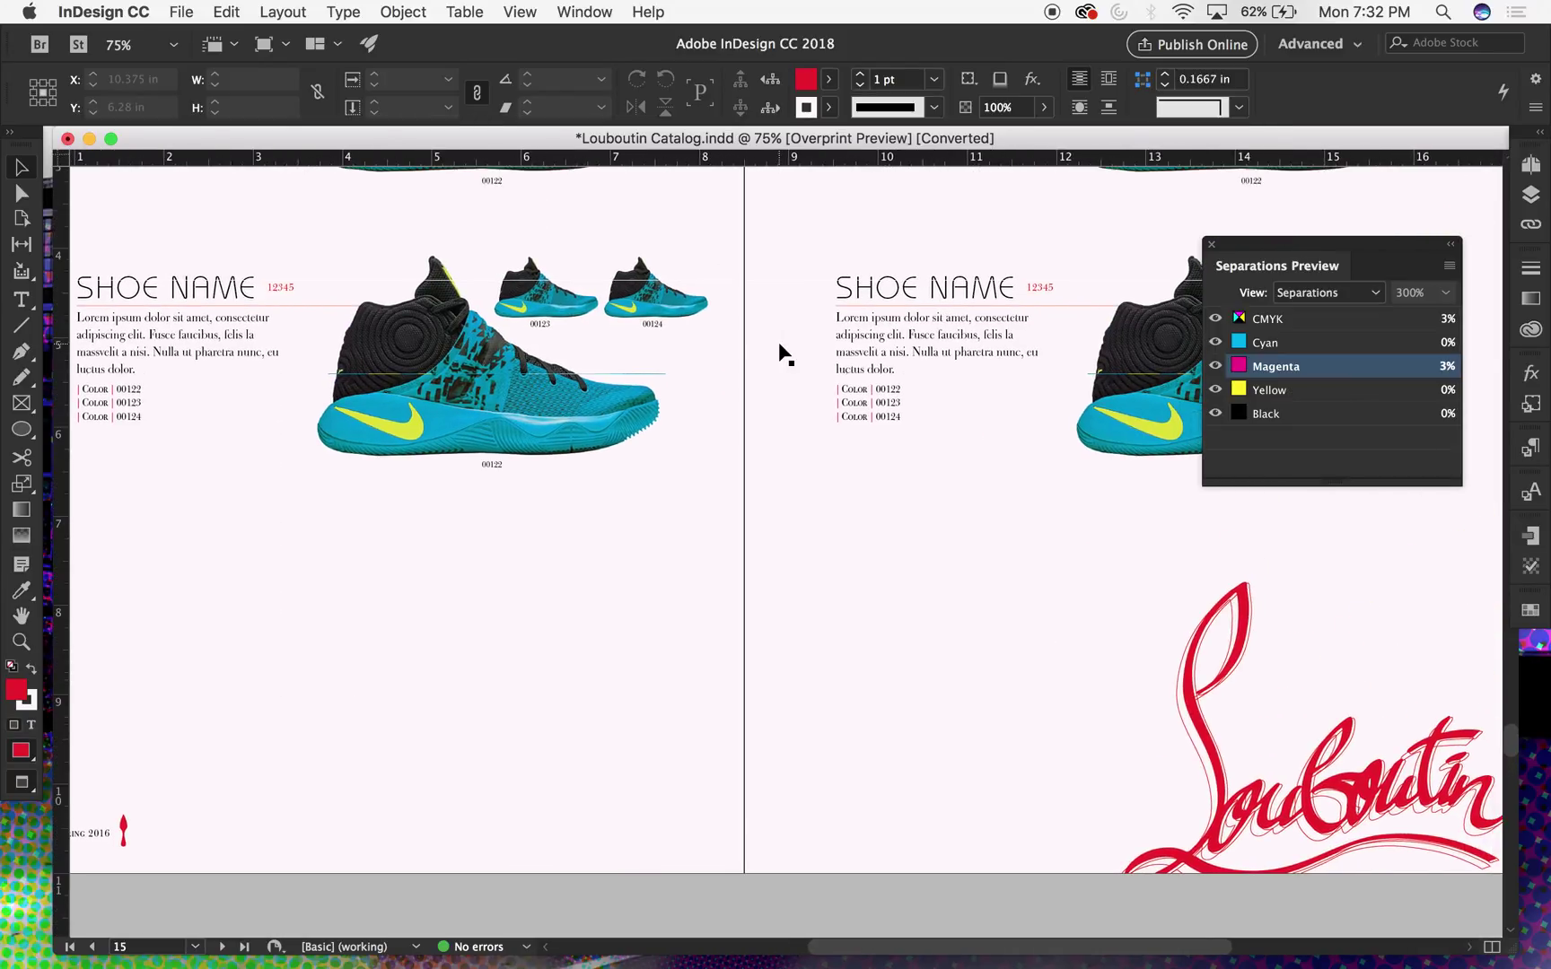
{"action": "key", "text": "super+minus"}
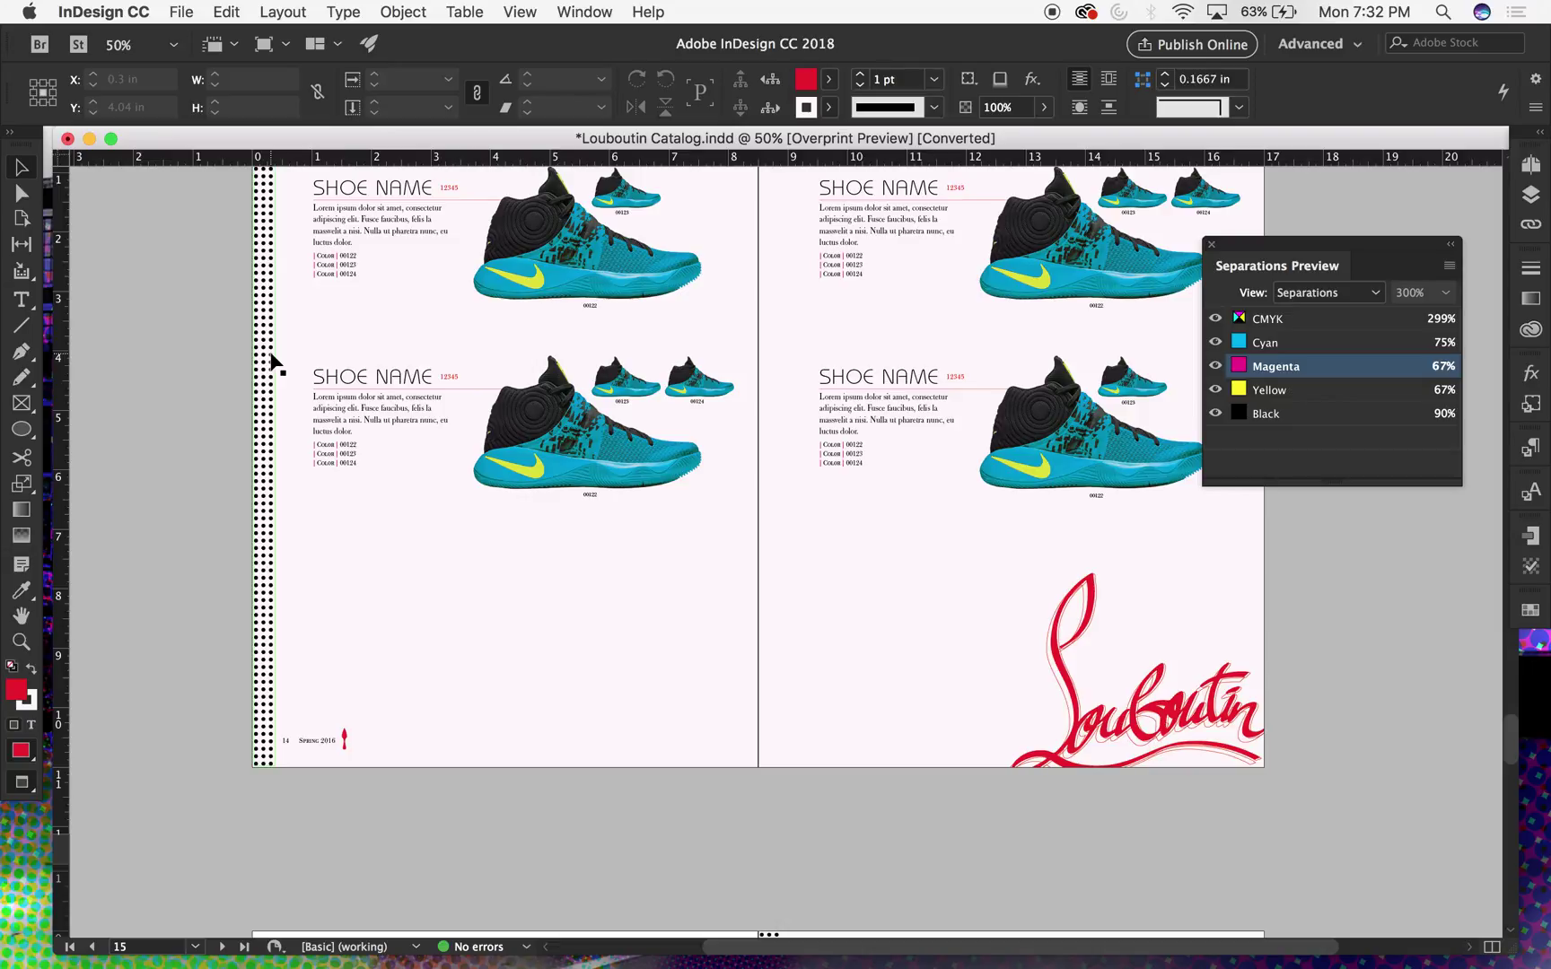
{"action": "scroll", "coordinate": [272, 362], "scroll_direction": "up", "scroll_amount": 1}
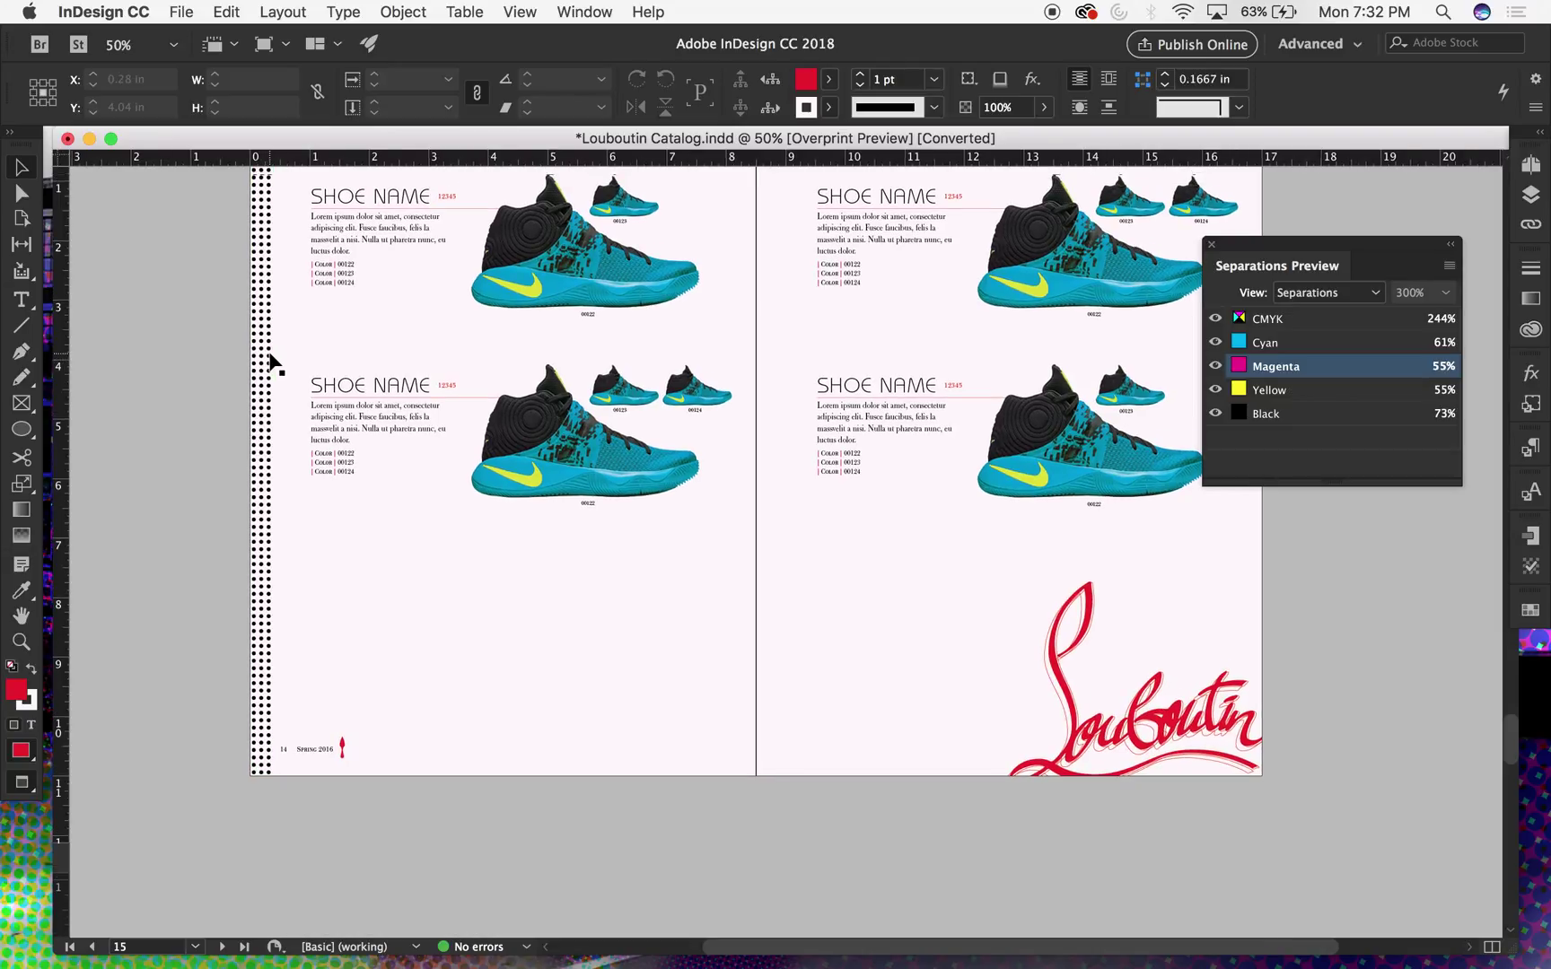